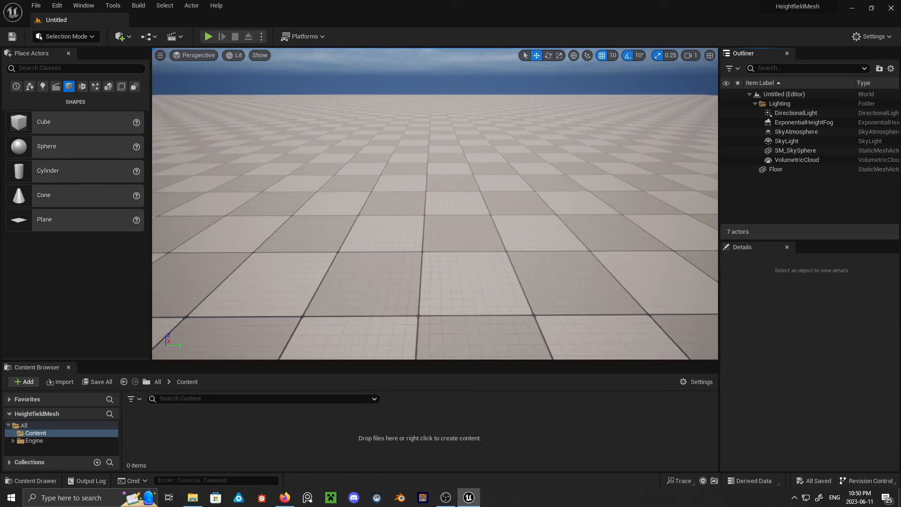
- Delete the default floor from the level and switch to Landscape mode
click(483, 192)
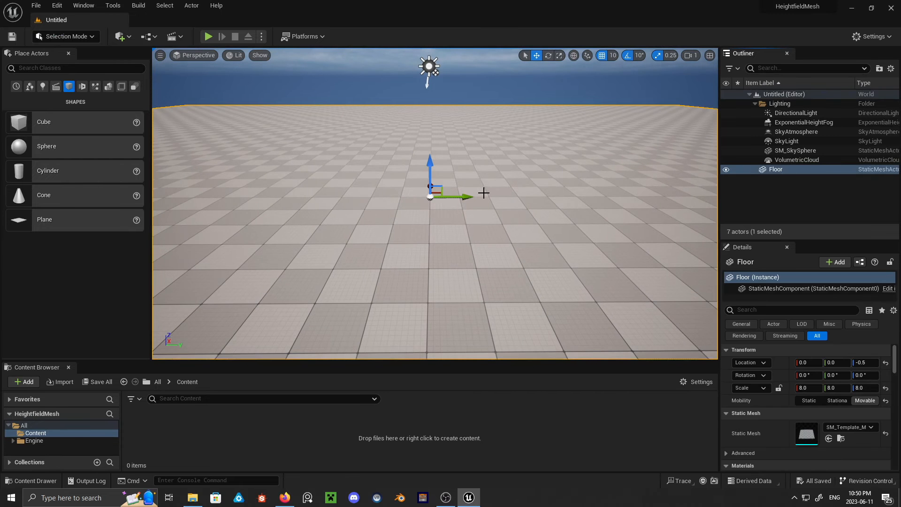
key(Delete)
click(69, 37)
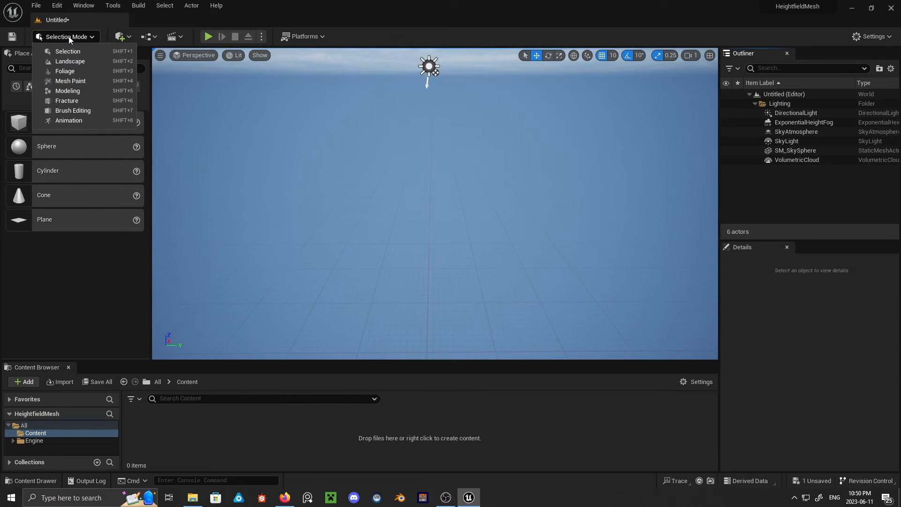
click(76, 66)
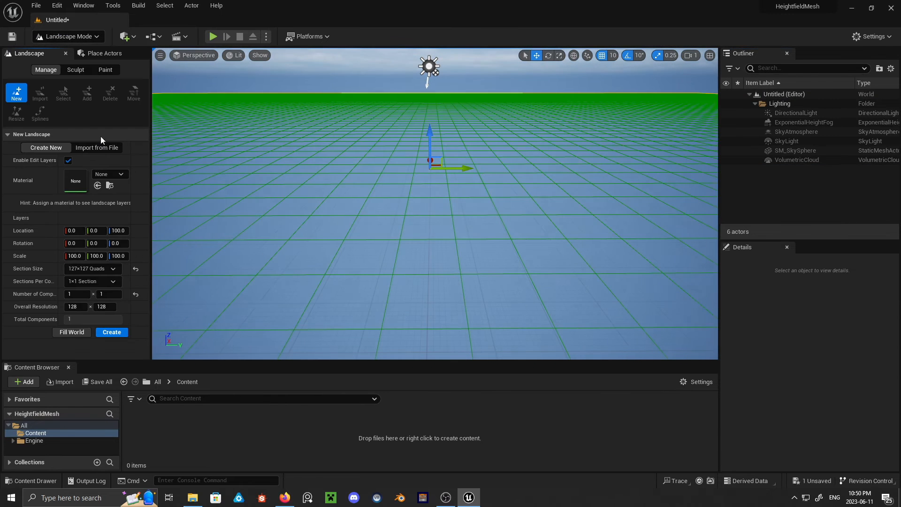
- Set the new landscape's sections per component to 2×2
key(s)
right_drag(409, 214, 342, 252)
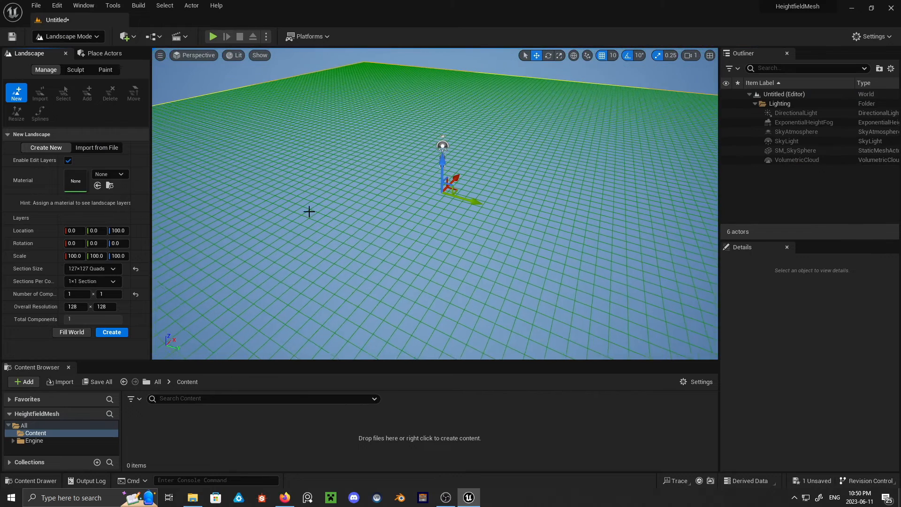
click(113, 286)
click(89, 303)
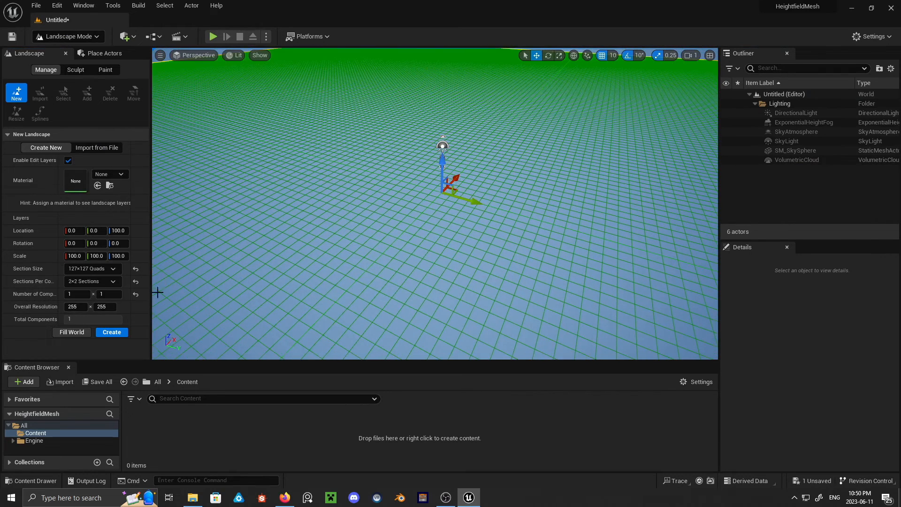
- Set the new landscape's Z location to 0
right_drag(330, 286, 426, 281)
key(s)
key(w)
key(a)
key(w)
key(s)
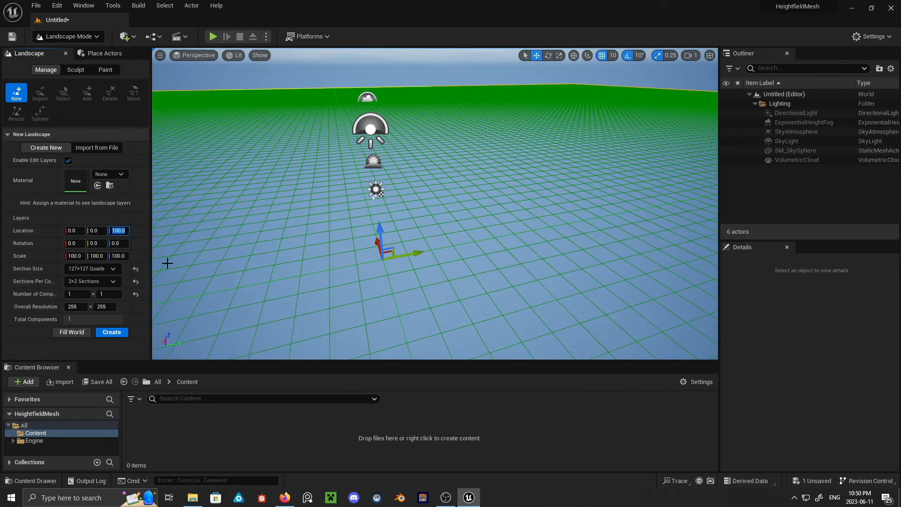
text(0)
key(Return)
- Set the new landscape's scale to 10 on the X, Y and Z axes
click(74, 256)
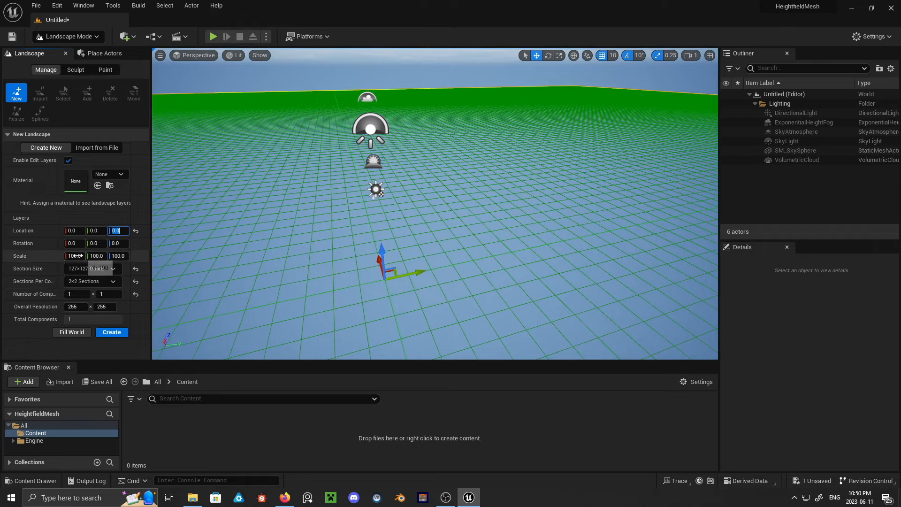
text(10)
key(Return)
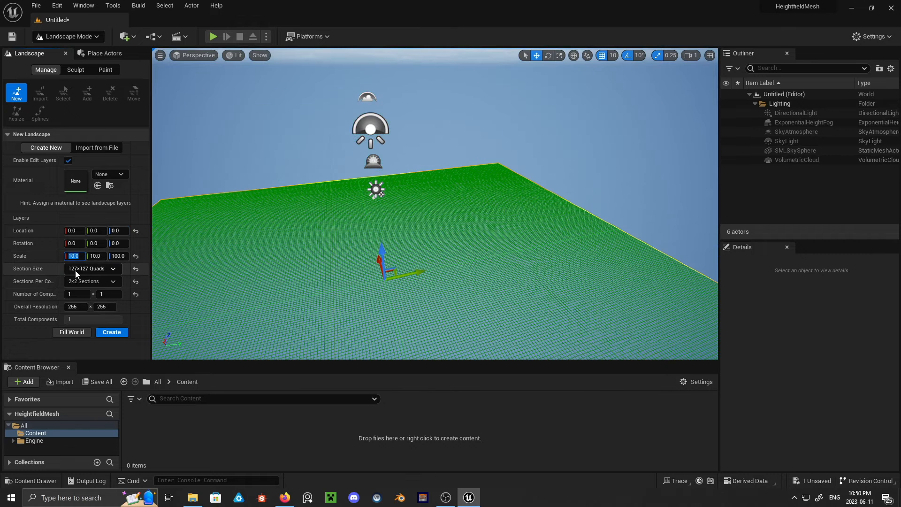
click(117, 256)
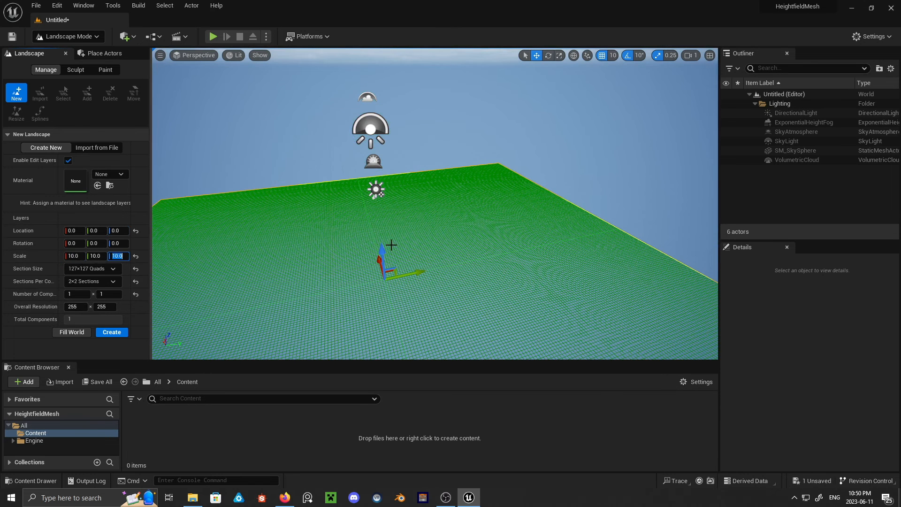
- Set the new landscape's number of components to 2 × 2
right_drag(391, 245, 233, 262)
key(s)
key(w)
key(d)
key(w)
key(s)
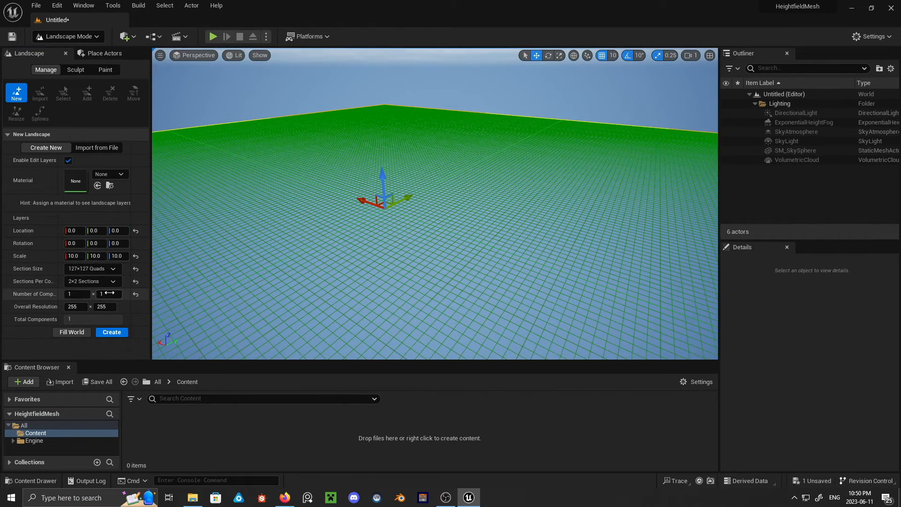
drag(78, 294, 108, 293)
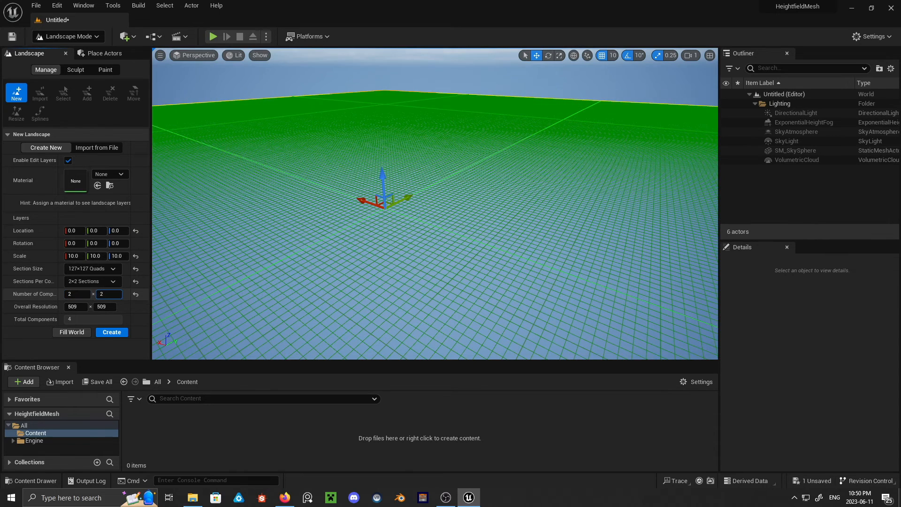
- Create the landscape with the configured settings and return to Selection mode
mouse_move(360, 237)
right_down()
mouse_move(329, 261)
mouse_move(323, 230)
right_up()
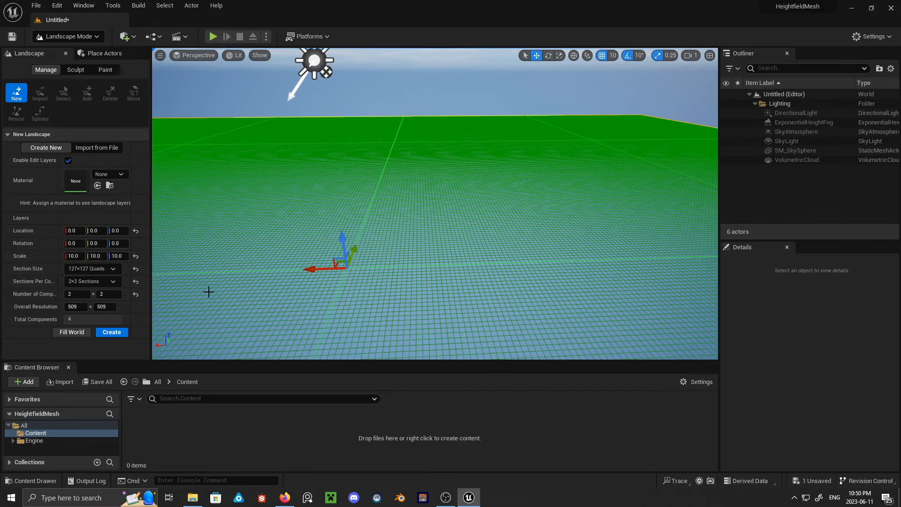
click(112, 331)
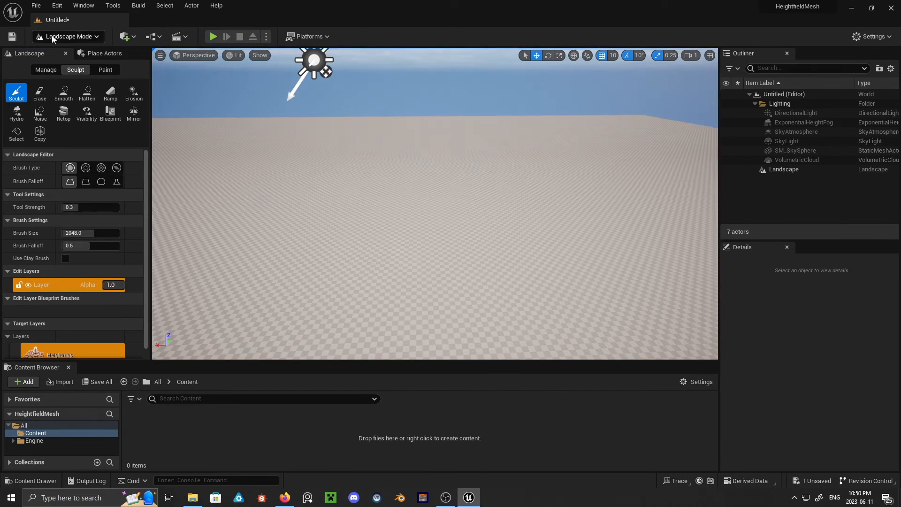
click(65, 36)
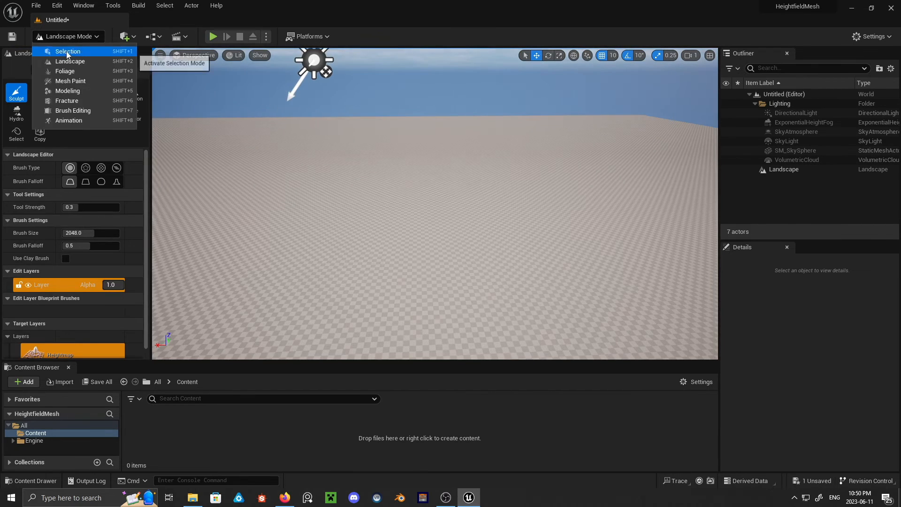
click(70, 51)
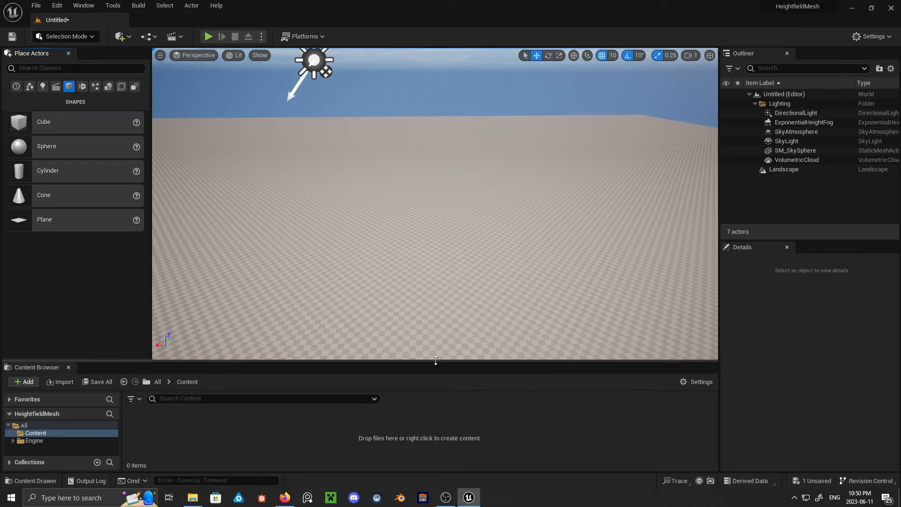
- Enlarge the Content Browser, create a folder named Landscape_MAT in Content, and open it
drag(435, 360, 457, 244)
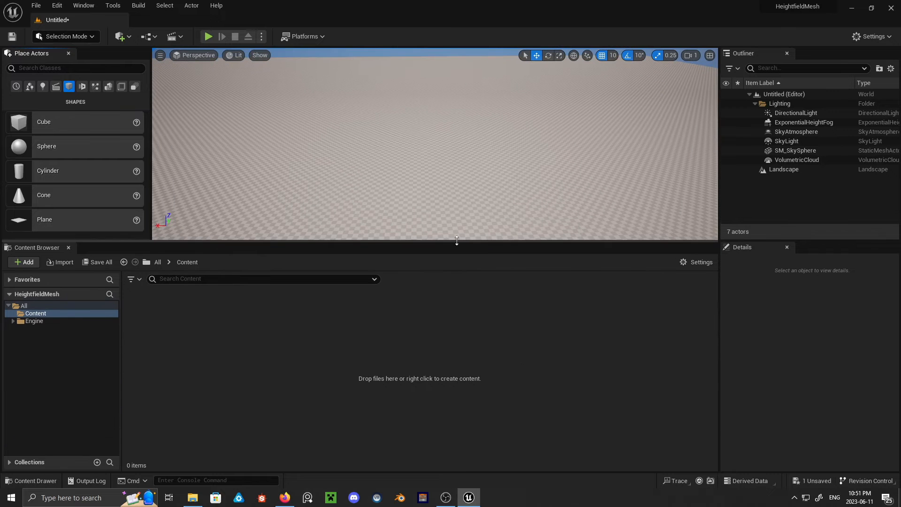
right_click(231, 354)
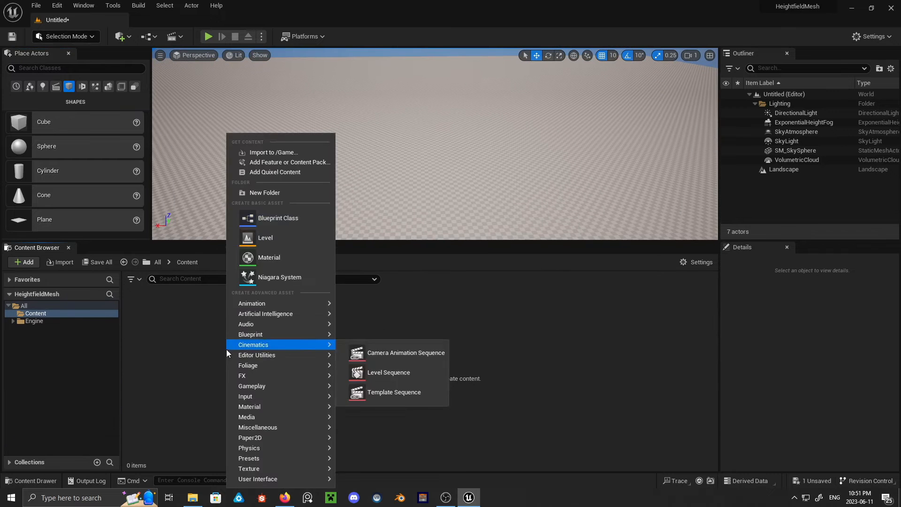
click(262, 190)
text(La)
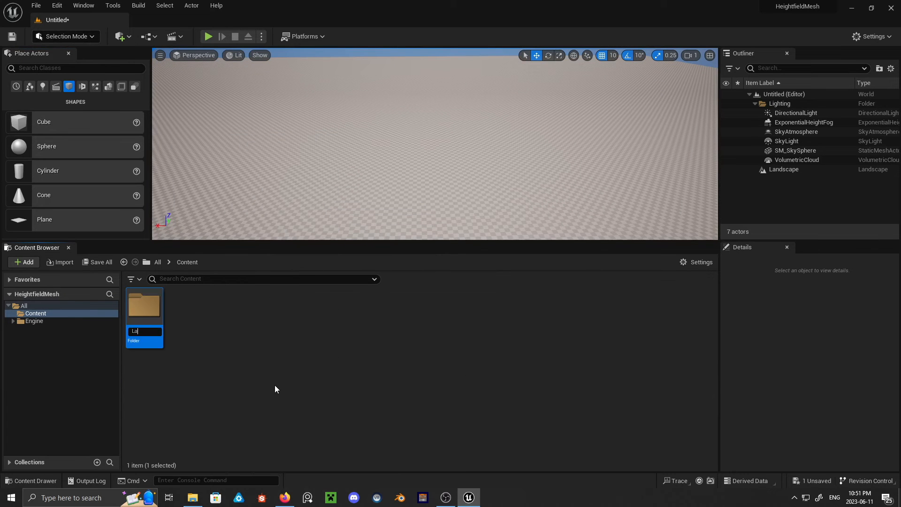
text(ndscape_MAT)
key(Return)
double_click(140, 311)
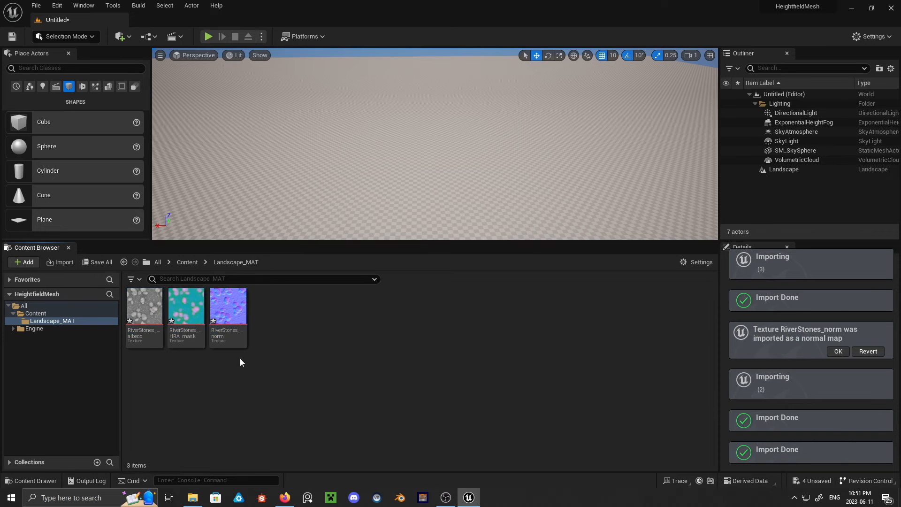
- Inspect the RiverStones_albedo texture and close its editor
double_click(146, 311)
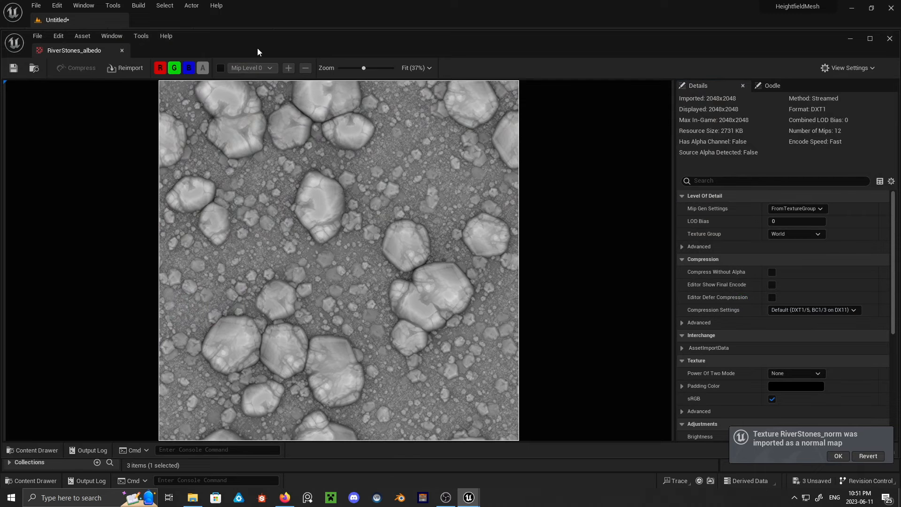
click(854, 10)
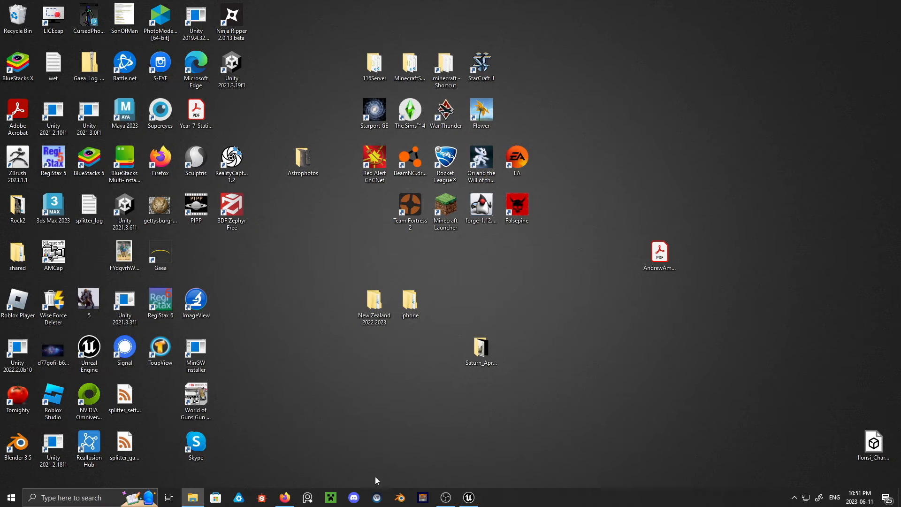
click(469, 497)
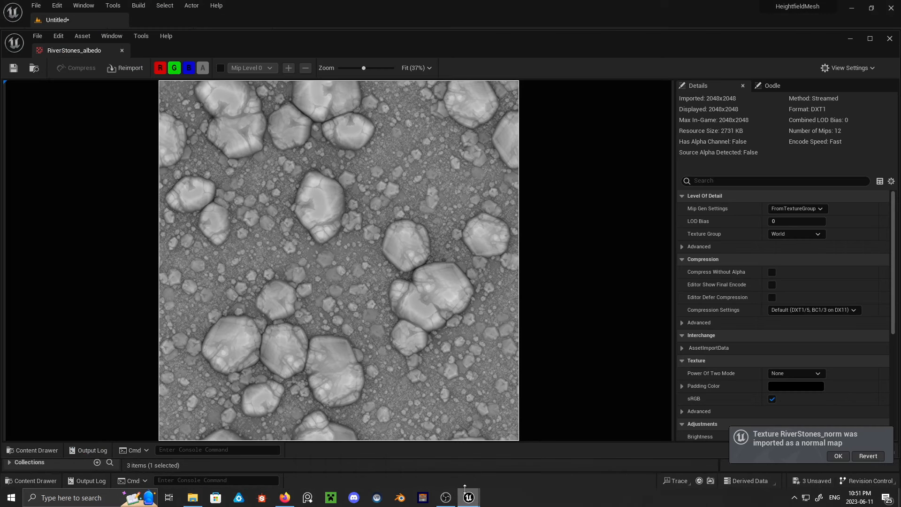
click(889, 39)
- Set the RiverStones_HRA_mask texture's compression to Masks (no sRGB), and save and close it
double_click(193, 304)
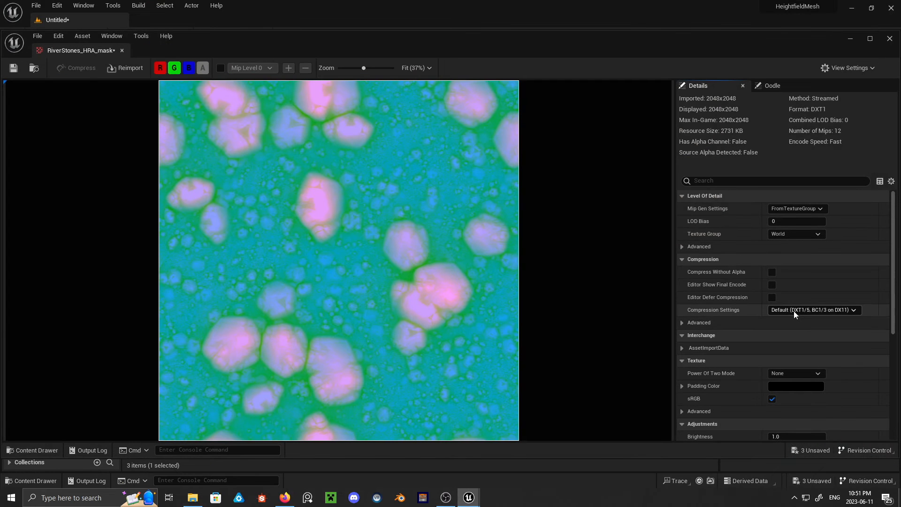
click(793, 310)
click(790, 336)
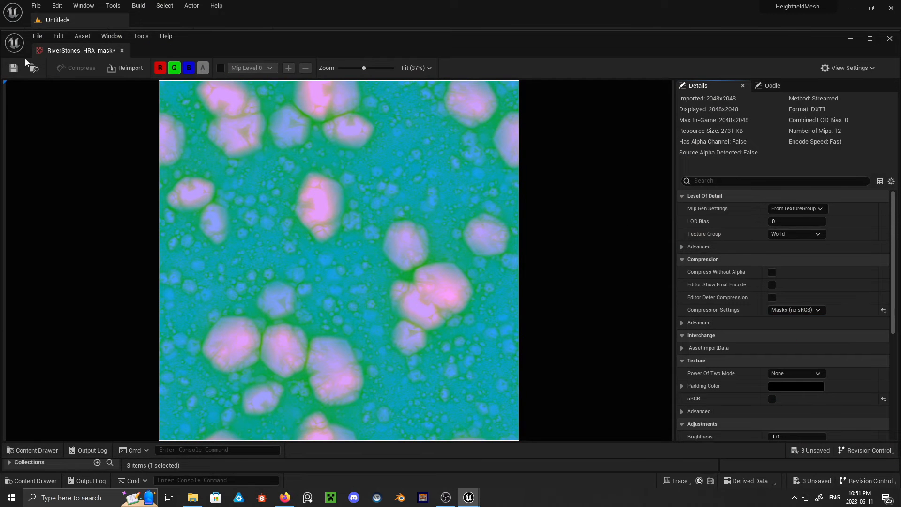
click(13, 68)
click(889, 38)
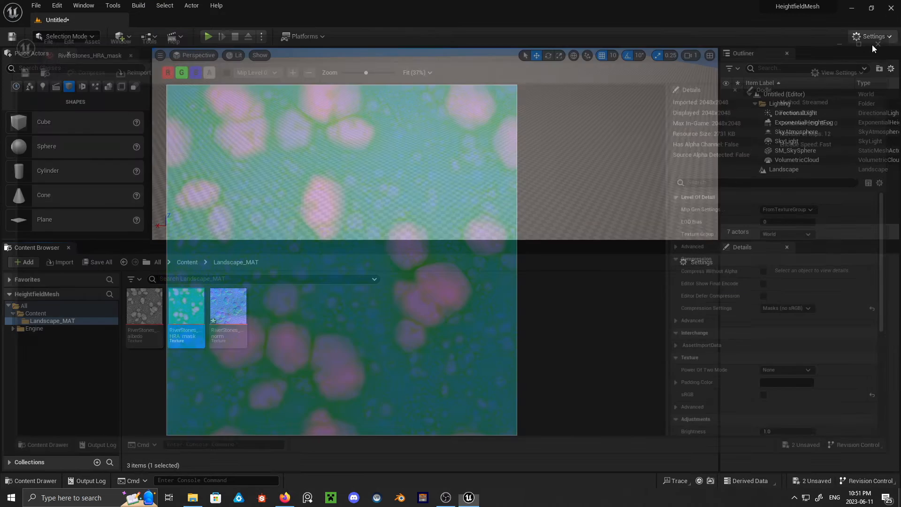
- Check the RiverStones_norm texture, and create a material named Landscape_MAT in the Landscape_MAT folder
double_click(229, 307)
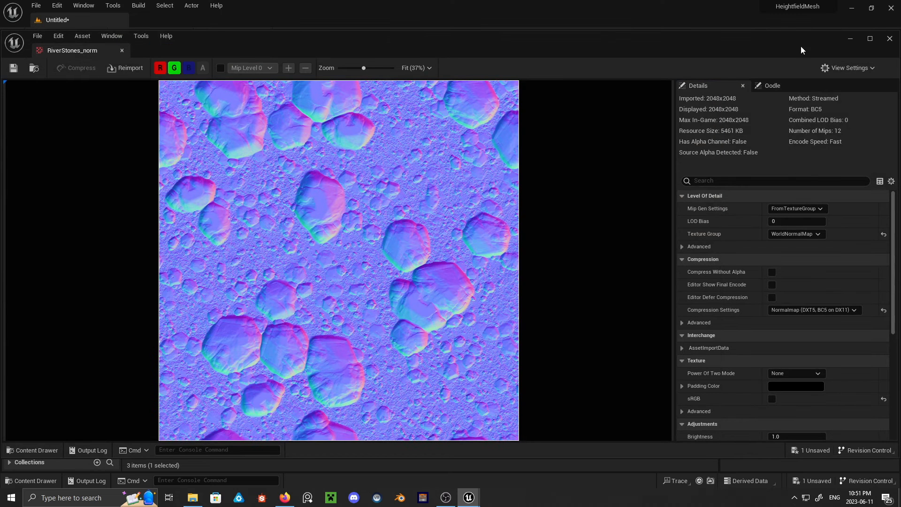
click(890, 39)
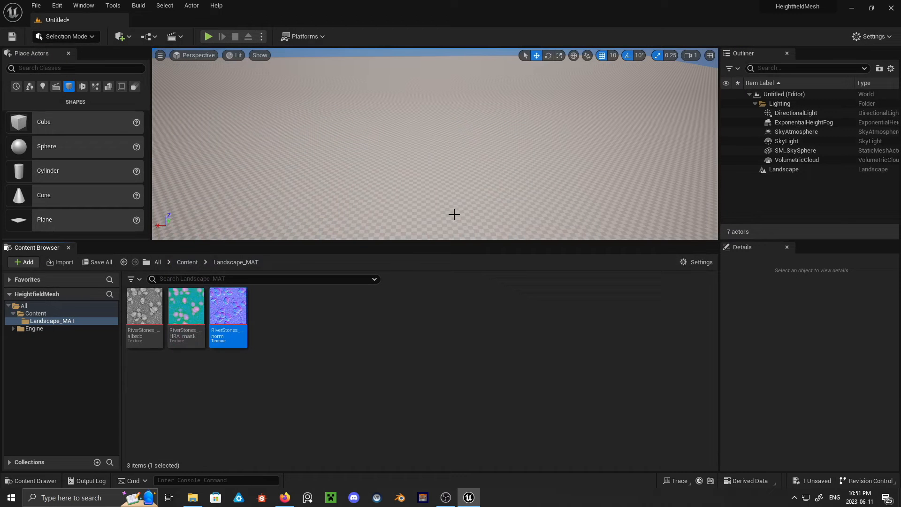
right_click(284, 332)
click(339, 258)
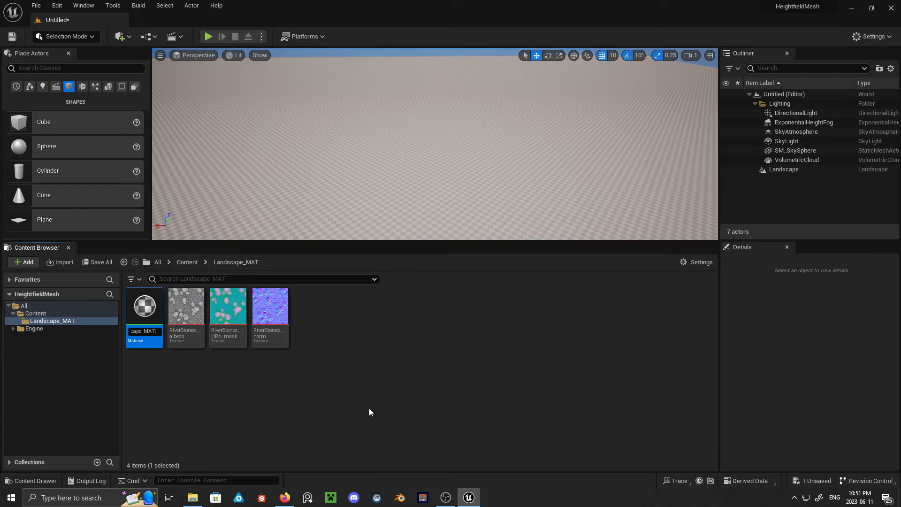
key(Return)
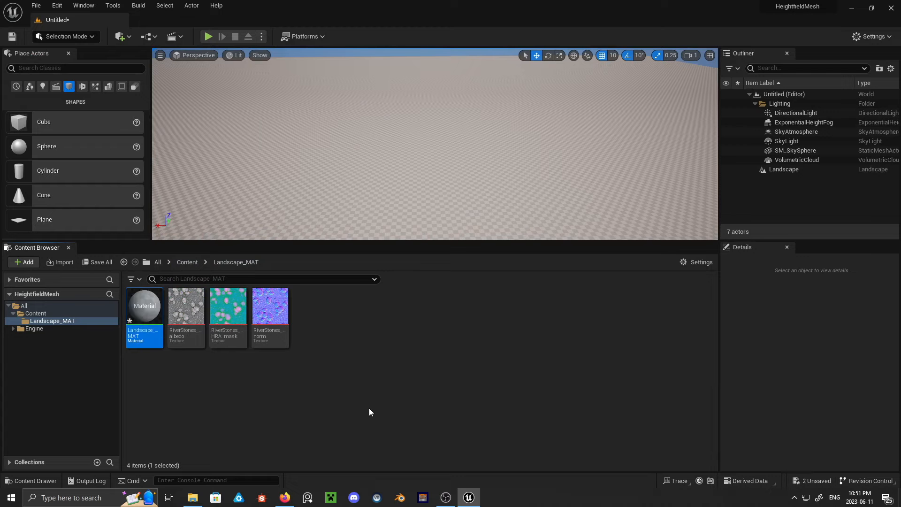
- Open the Landscape_MAT material and add a RuntimeVirtualTextureOutput node below its result node
double_click(143, 306)
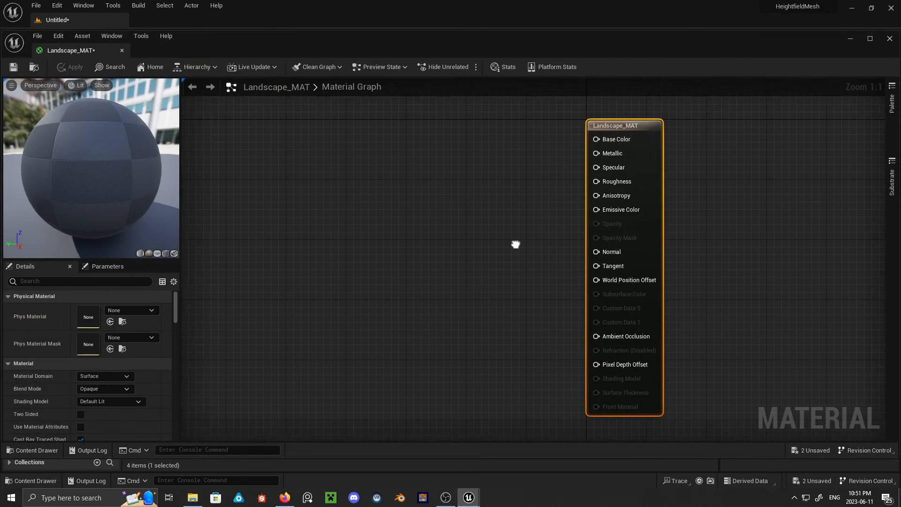
scroll(521, 234, down, 2)
right_drag(507, 245, 529, 133)
scroll(520, 214, up, 2)
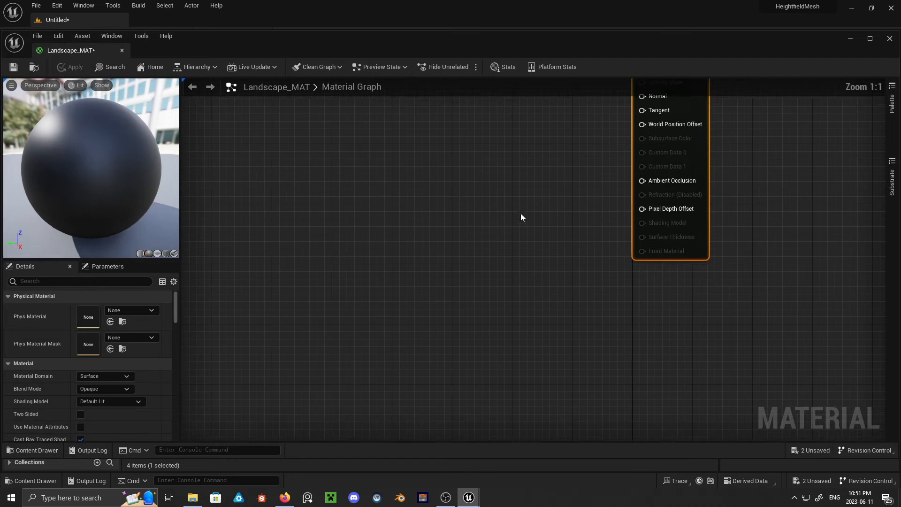
right_drag(522, 214, 468, 198)
scroll(446, 235, down, 1)
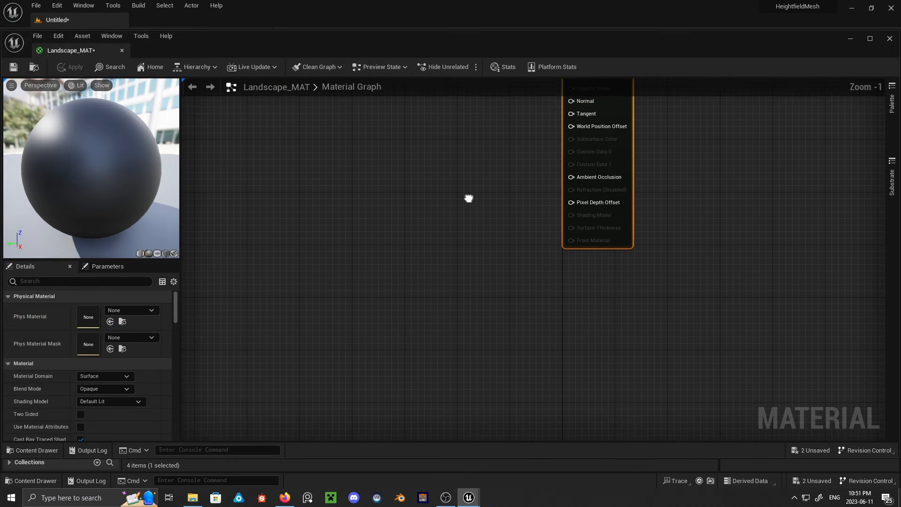
right_click(452, 280)
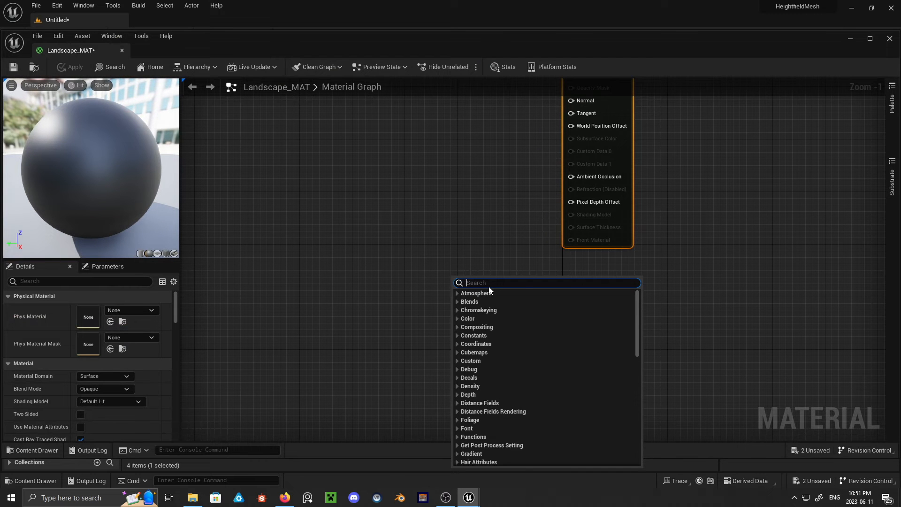
text(virtual te)
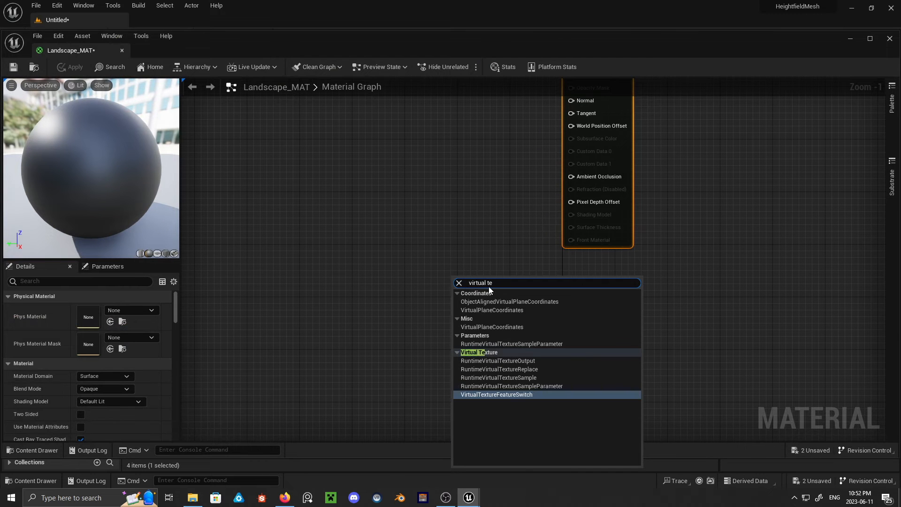
text(xture)
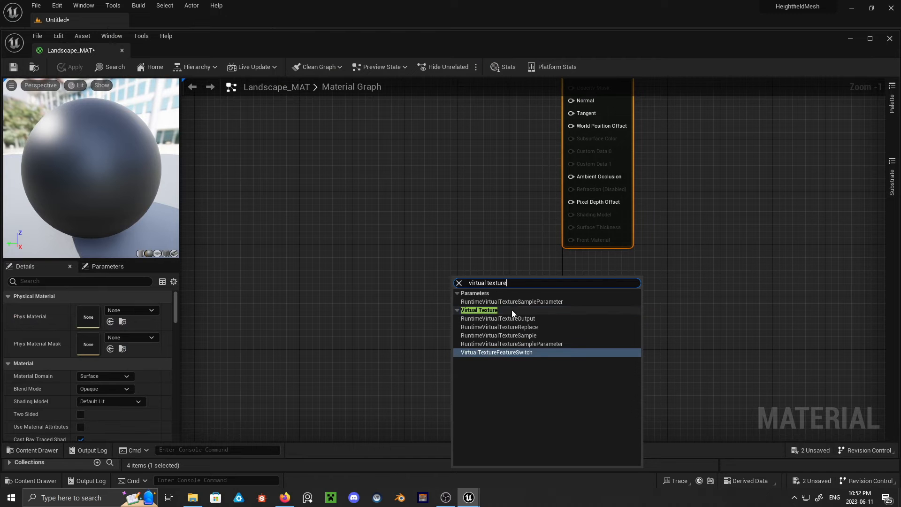
click(537, 319)
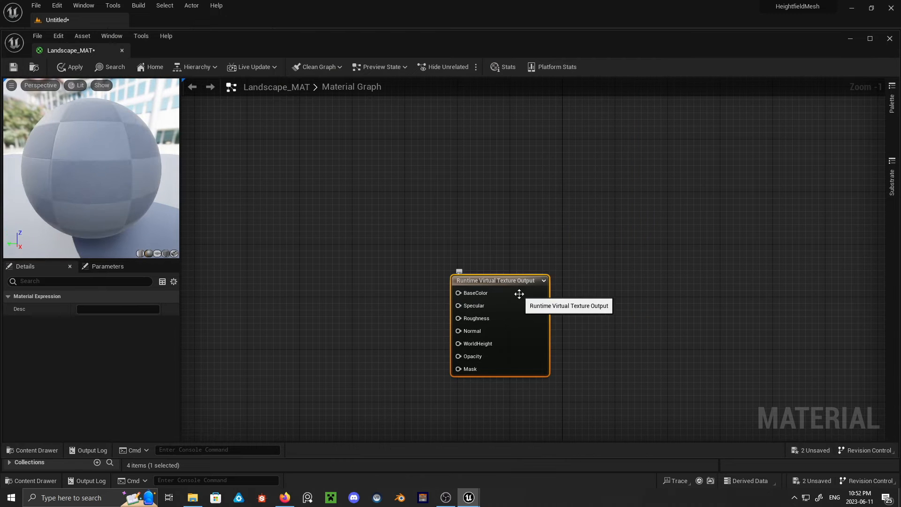
- Move the Landscape_MAT result node slightly so it sits above the Runtime Virtual Texture Output node
scroll(535, 319, down, 4)
scroll(563, 270, up, 2)
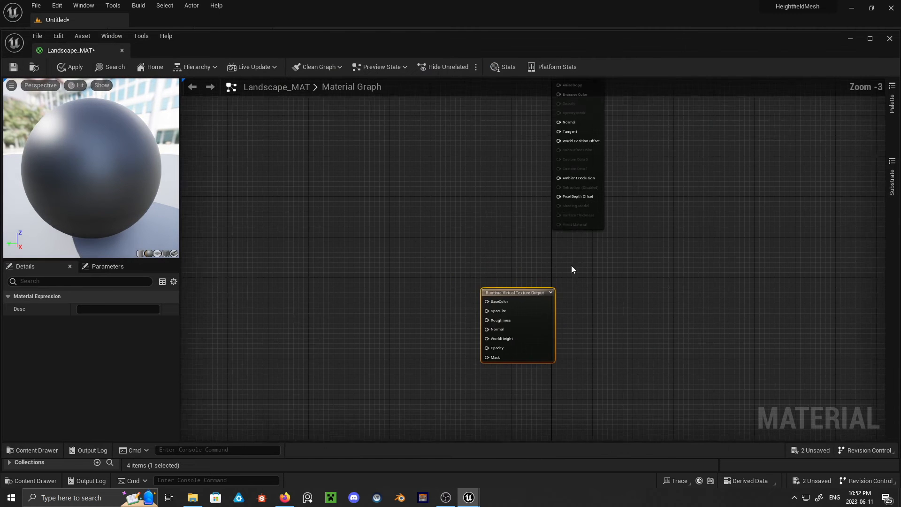
right_drag(696, 176, 690, 234)
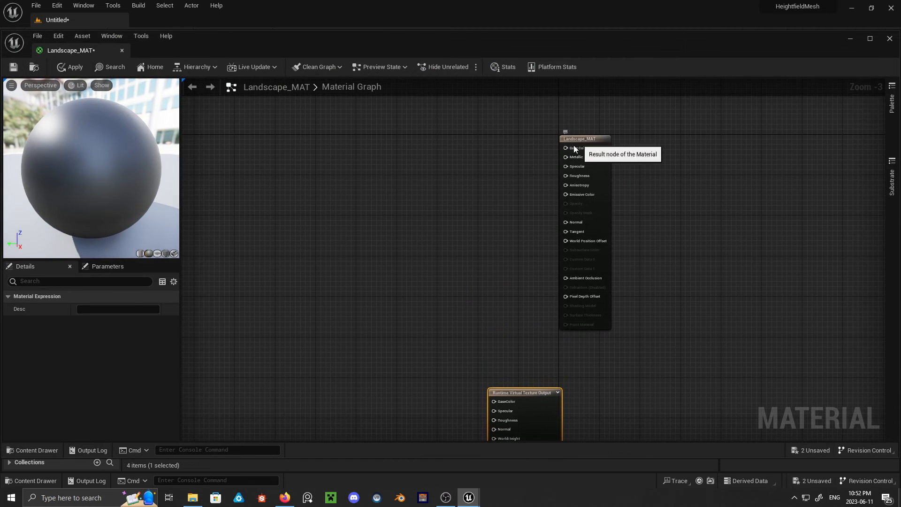
drag(573, 145, 547, 159)
scroll(626, 232, down, 2)
right_drag(627, 253, 651, 192)
scroll(627, 210, up, 5)
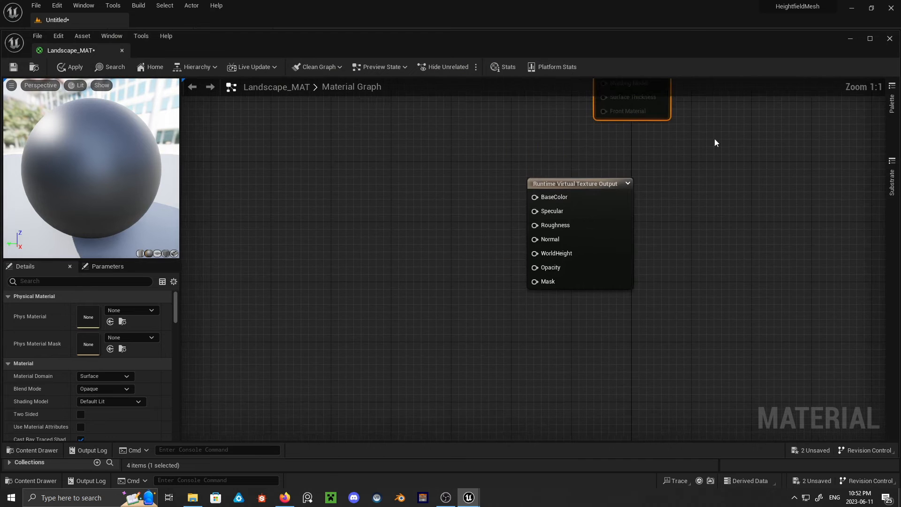
- Add a WorldPosition node and place it well ahead of the Runtime Virtual Texture Output node's inputs
scroll(562, 314, down, 2)
right_drag(536, 316, 625, 312)
right_click(483, 316)
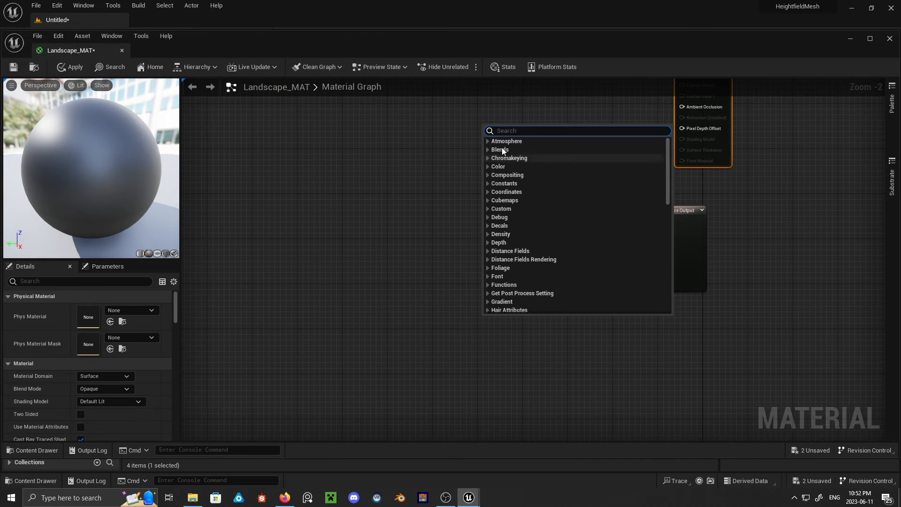
text(positi)
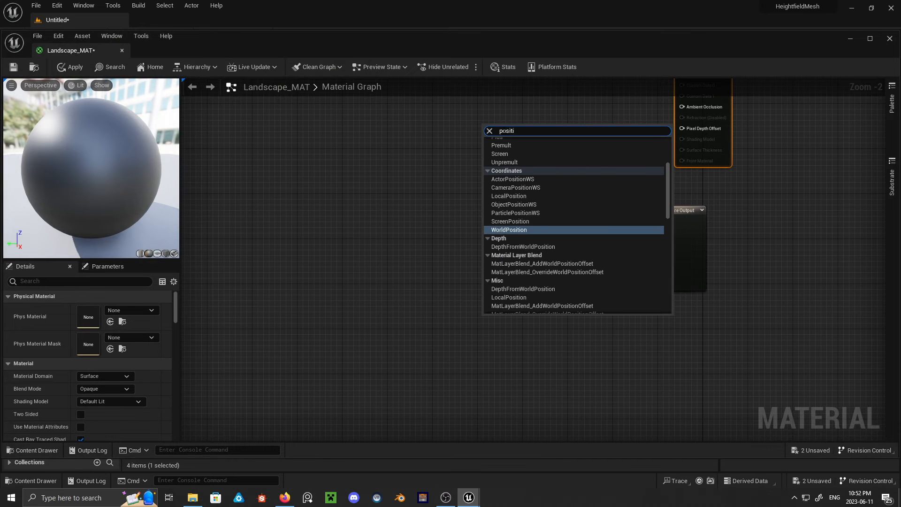
click(540, 229)
drag(517, 318, 368, 298)
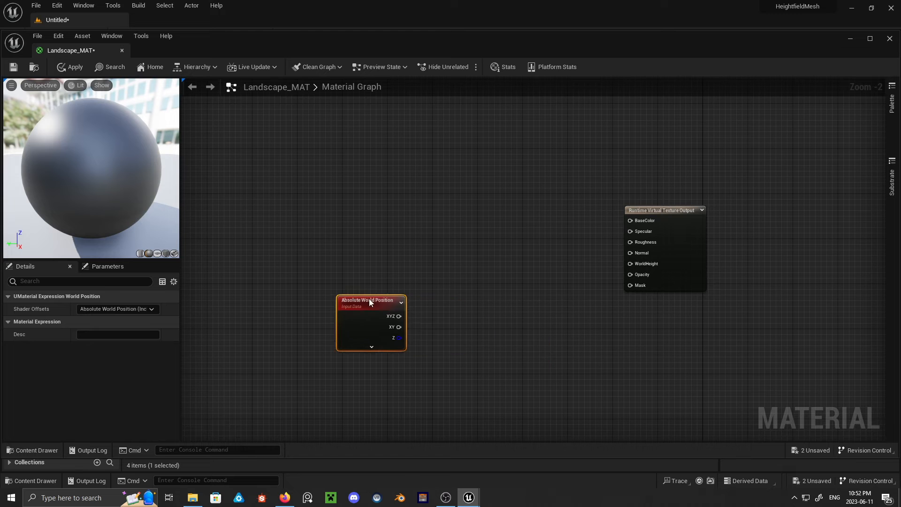
- Move the Absolute World Position node closer to the Runtime Virtual Texture Output node, and nudge the output node nearer the material result
scroll(435, 334, up, 2)
right_drag(418, 288, 468, 300)
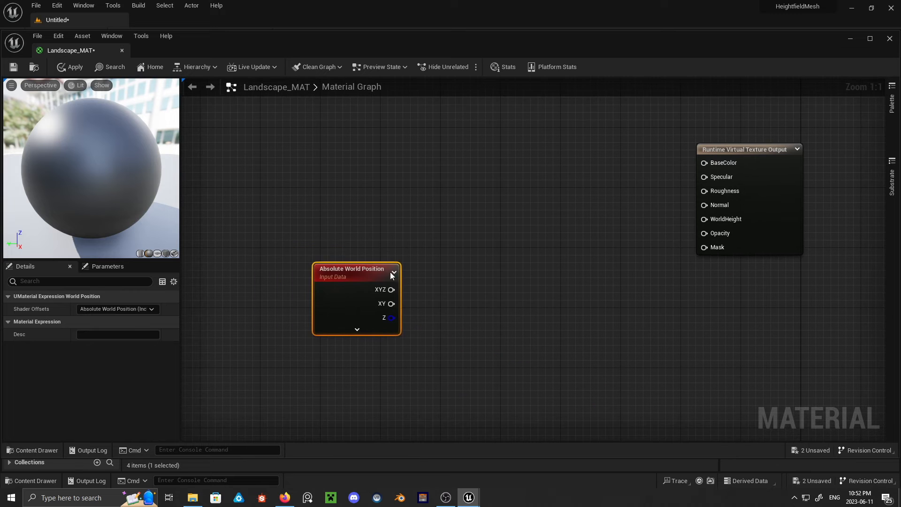
drag(350, 270, 424, 270)
right_drag(499, 217, 474, 285)
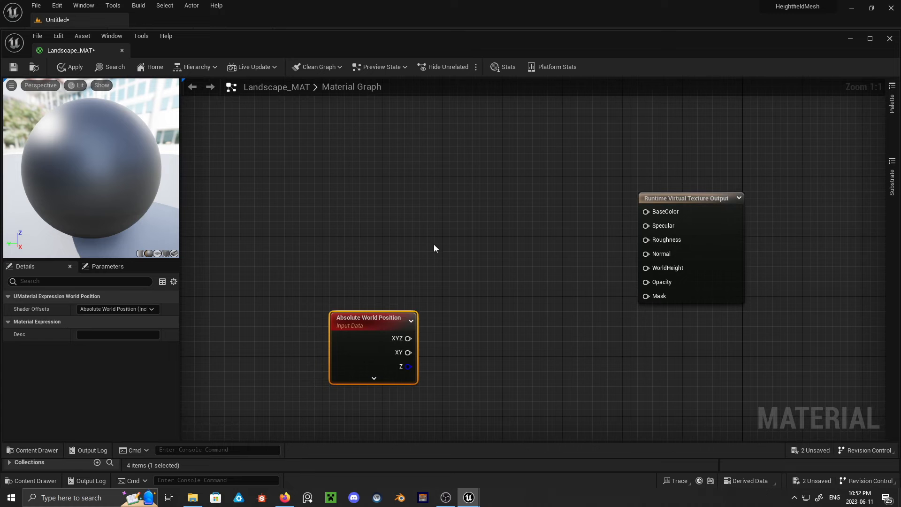
scroll(433, 243, down, 3)
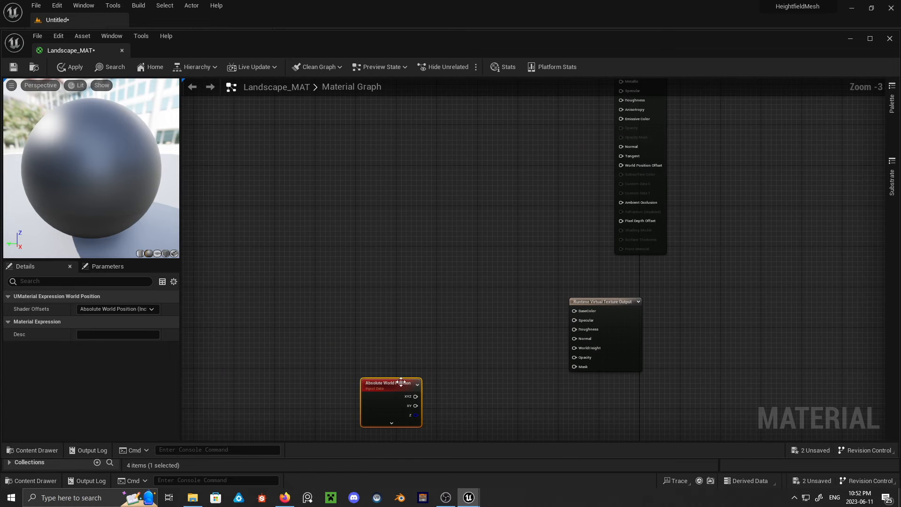
drag(401, 383, 452, 381)
right_drag(611, 329, 601, 240)
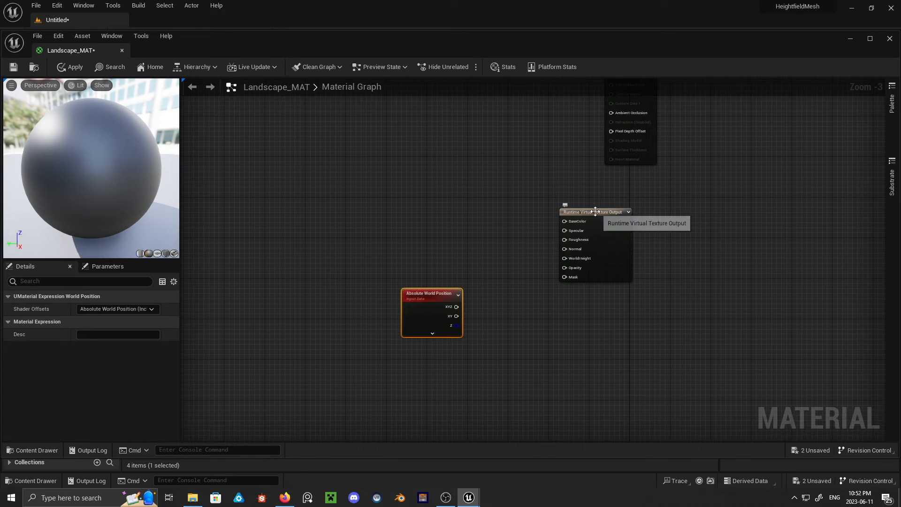
drag(594, 212, 608, 206)
- Add an Add node fed by the Absolute World Position's Z output, with Z wired into its B input
scroll(523, 279, up, 1)
drag(501, 294, 503, 288)
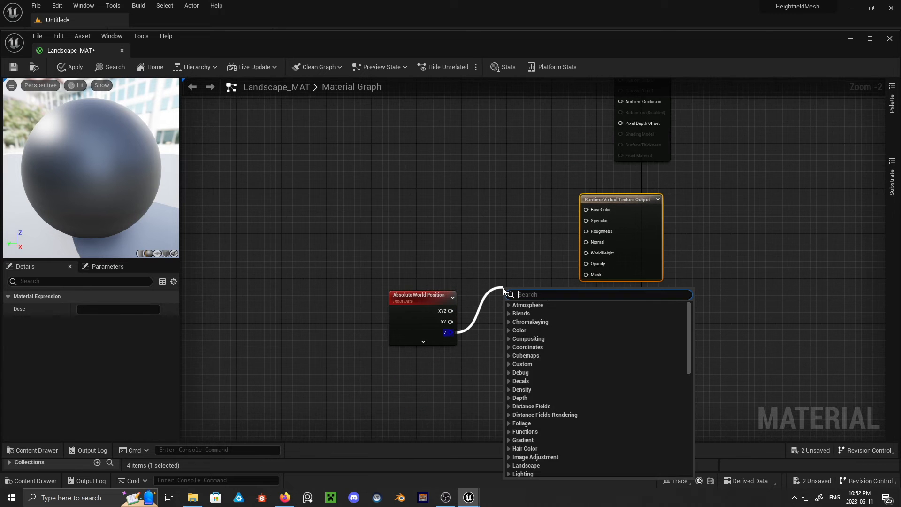
text(add)
key(Return)
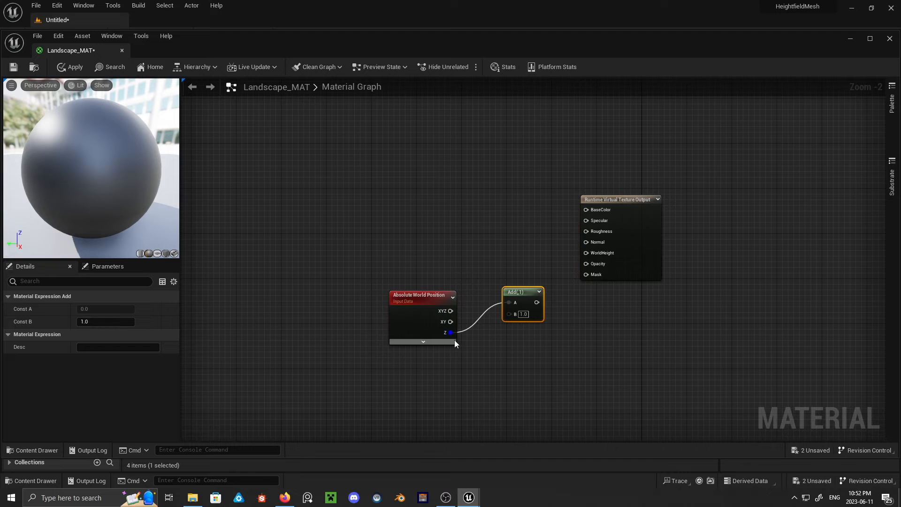
drag(450, 332, 509, 256)
alt+click(511, 304)
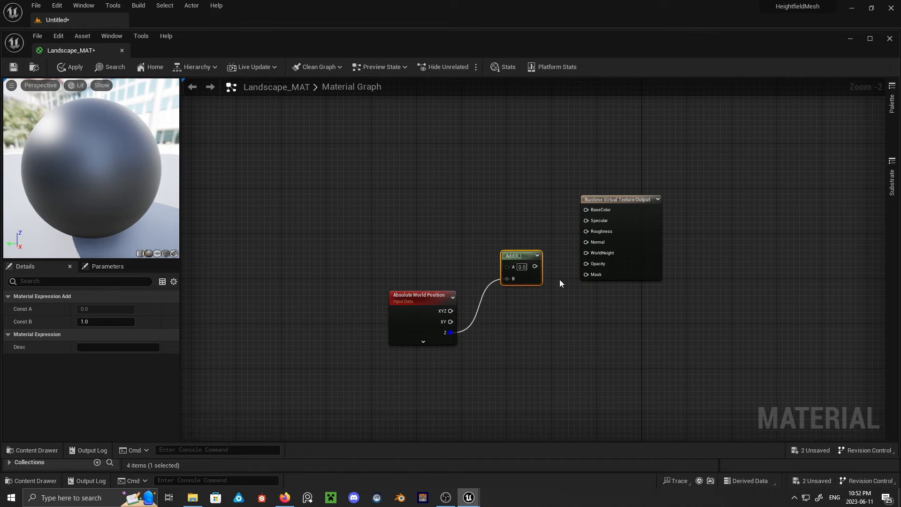
- Connect the Add node's output to WorldHeight on the Runtime Virtual Texture Output node
scroll(559, 279, up, 2)
right_drag(560, 264, 491, 274)
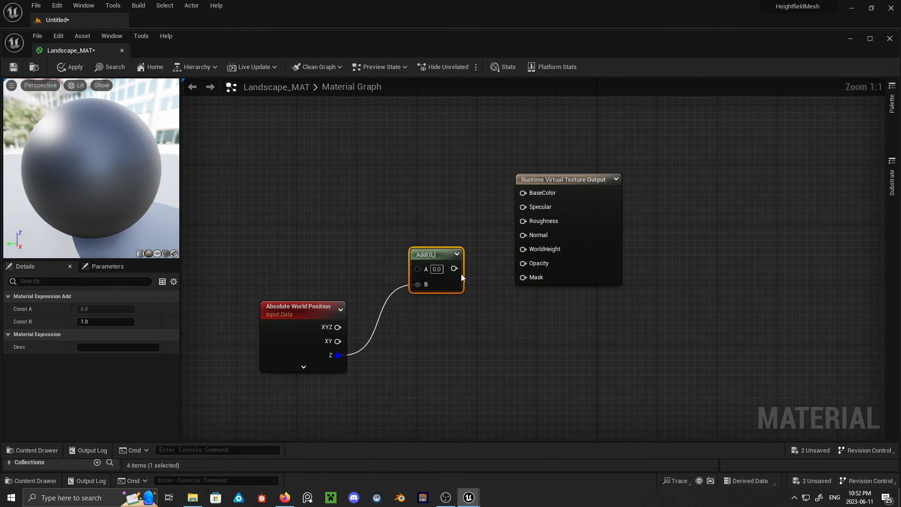
drag(453, 269, 533, 253)
scroll(400, 184, down, 5)
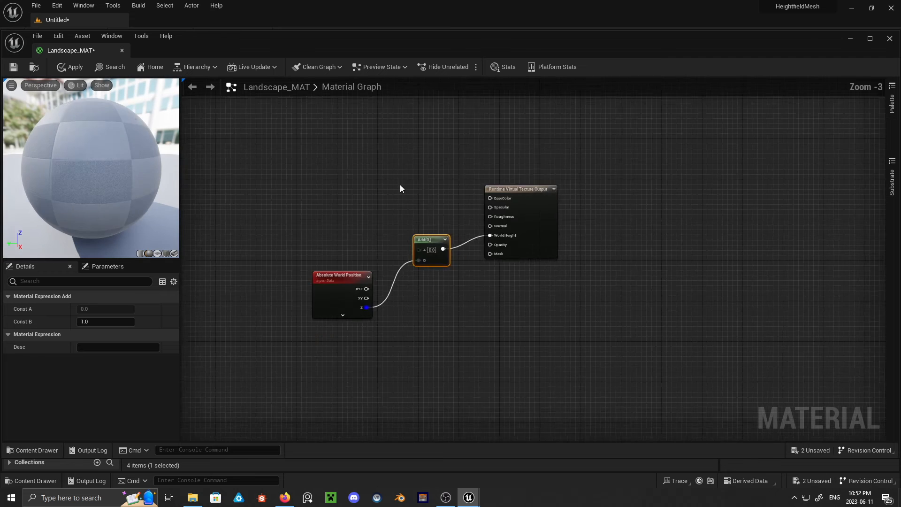
right_drag(478, 228, 488, 255)
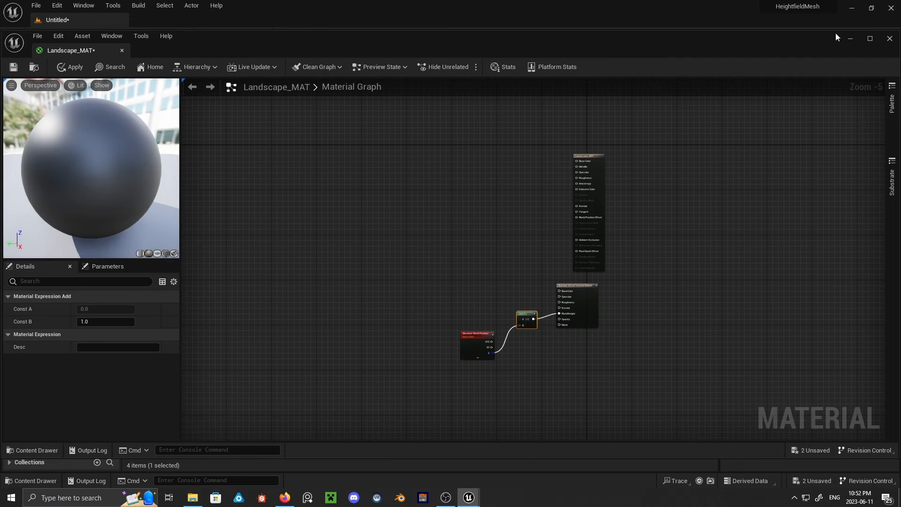
- Bring the RiverStones albedo, HRA mask and norm textures from the Content Browser into the material graph, and maximize the material editor
click(870, 39)
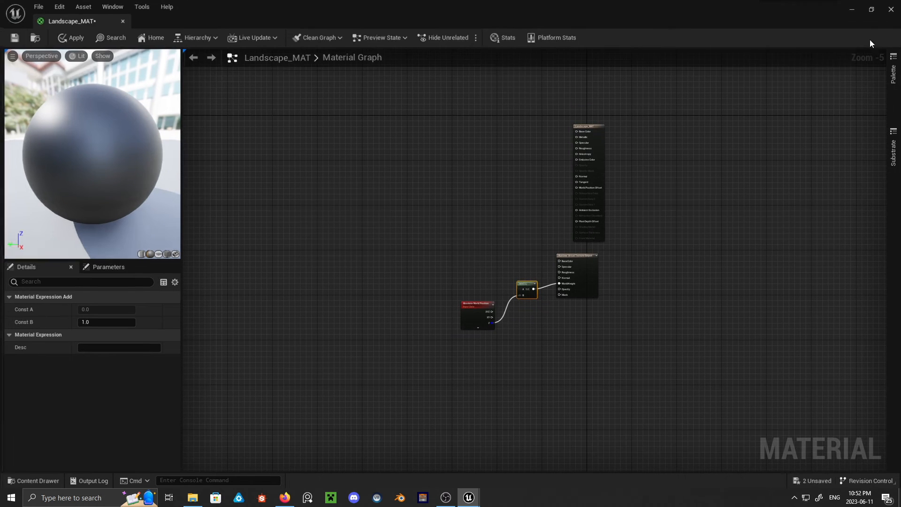
click(871, 8)
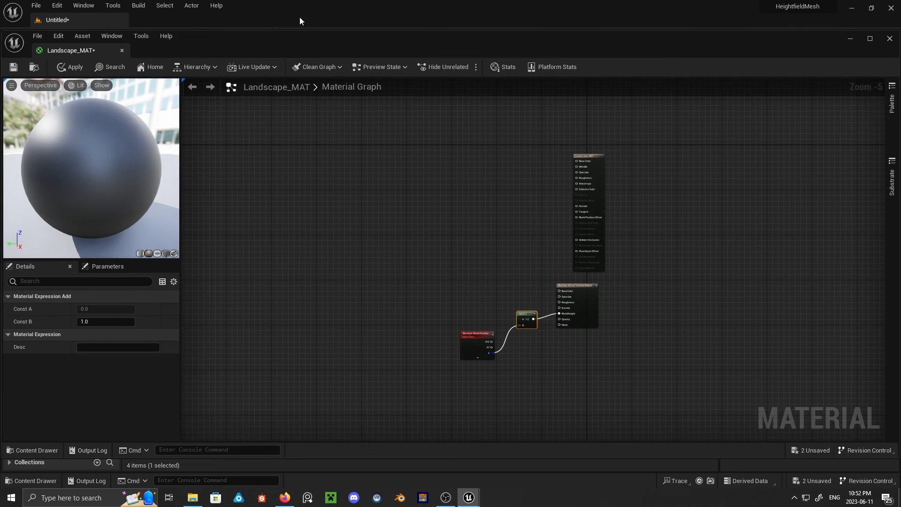
drag(722, 46, 889, 40)
click(187, 306)
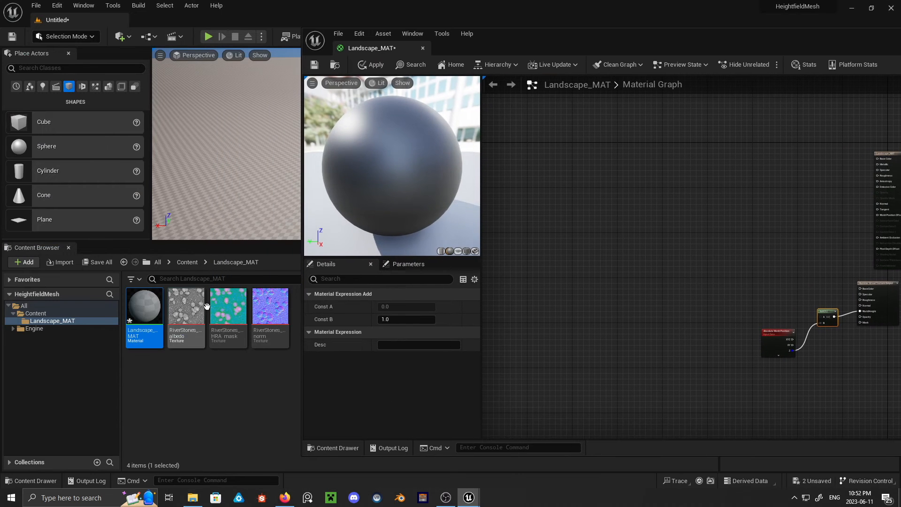
shift+click(271, 305)
drag(233, 312, 620, 193)
drag(679, 45, 353, 42)
click(843, 38)
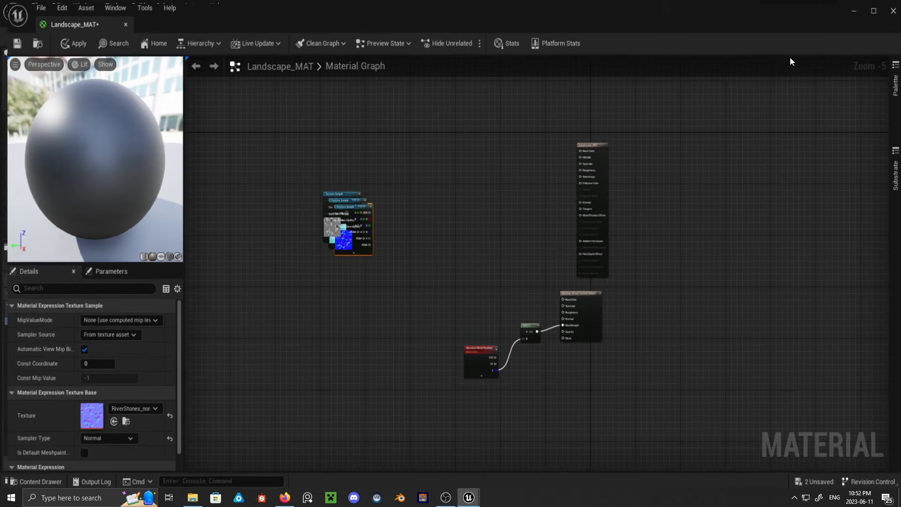
- Connect the albedo sample's RGB to Base Color and the normal map sample's RGB to Normal, and stack both samples
scroll(451, 268, up, 2)
drag(236, 150, 672, 89)
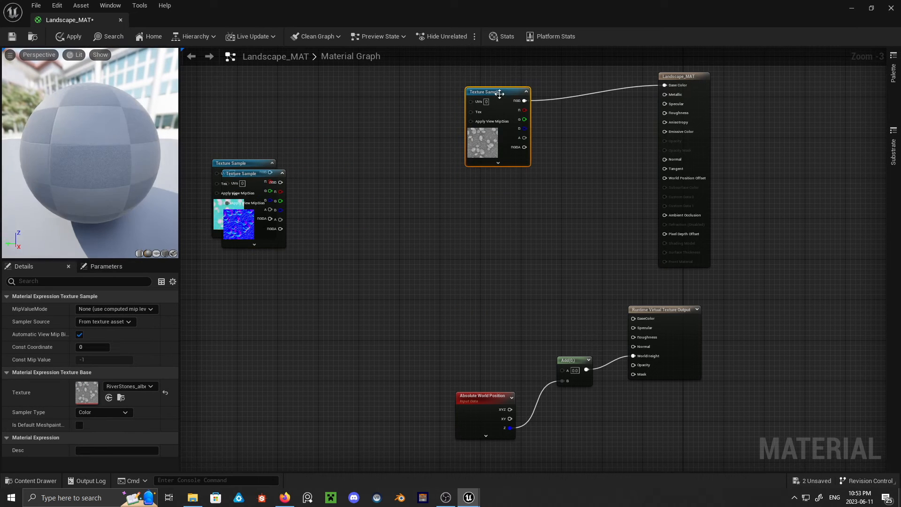
drag(508, 98, 381, 87)
drag(254, 174, 667, 159)
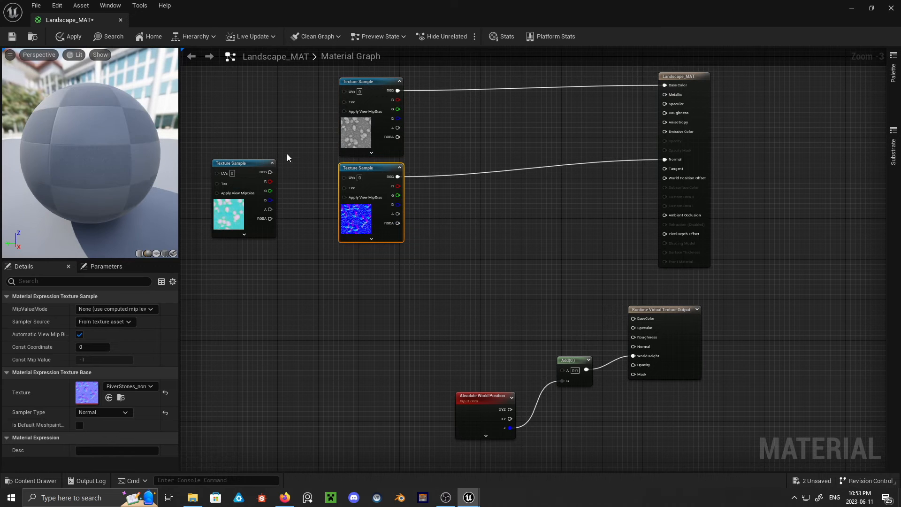
- Place the RiverStones HRA mask texture sample below and beside the normal map sample
drag(249, 164, 494, 198)
scroll(518, 215, up, 3)
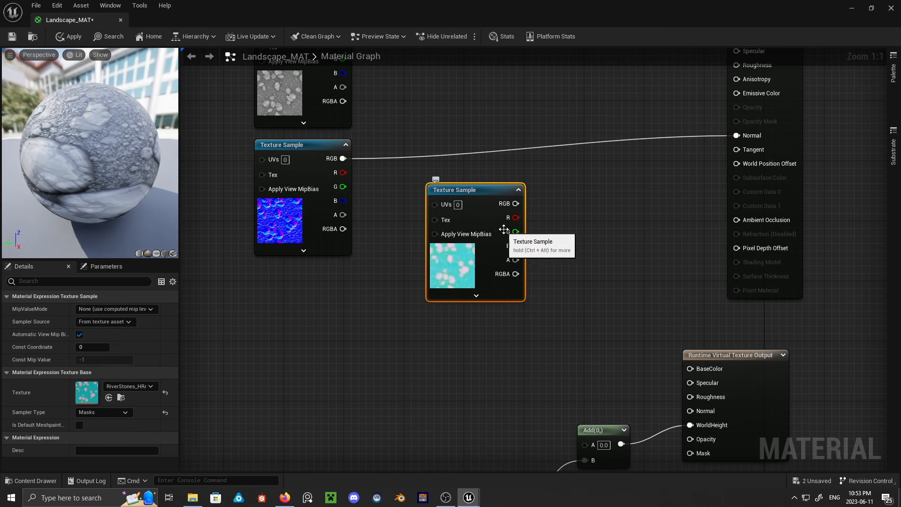
drag(513, 218, 693, 113)
click(629, 95)
right_drag(630, 95, 534, 136)
drag(448, 86, 395, 109)
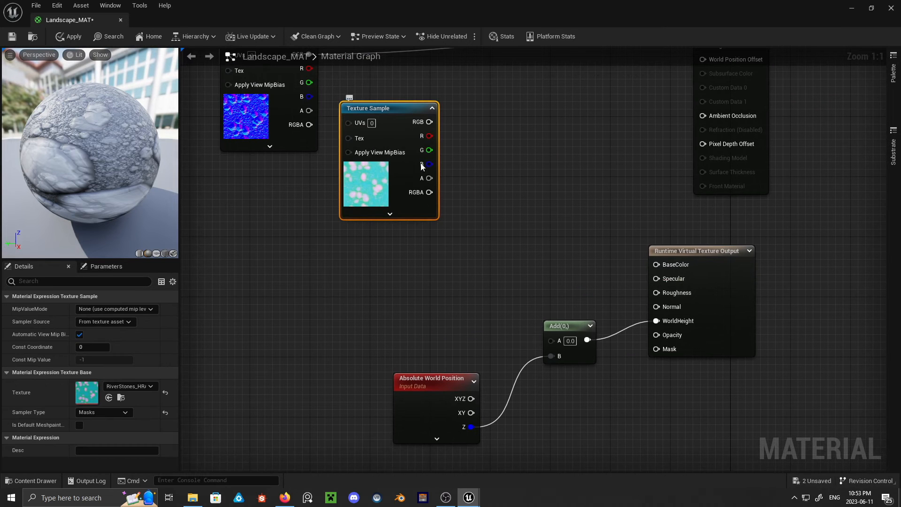
- Connect the mask sample's B channel to Ambient Occlusion and its G channel to Roughness
right_click(519, 122)
click(486, 150)
drag(428, 164, 703, 116)
right_drag(632, 105, 581, 264)
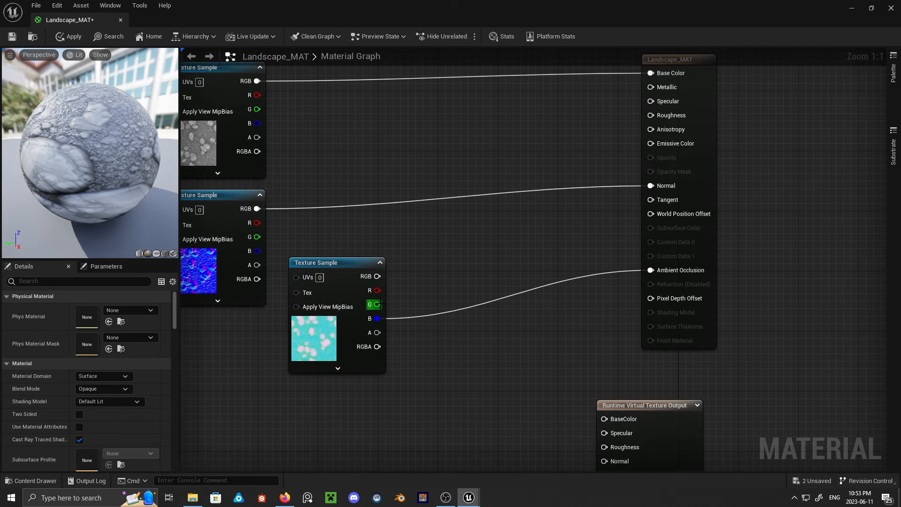
drag(377, 304, 657, 119)
- Add a Multiply node with the mask sample's R channel in its A input, placed above the Add node
right_drag(452, 367, 542, 197)
drag(468, 121, 523, 235)
text(multiply)
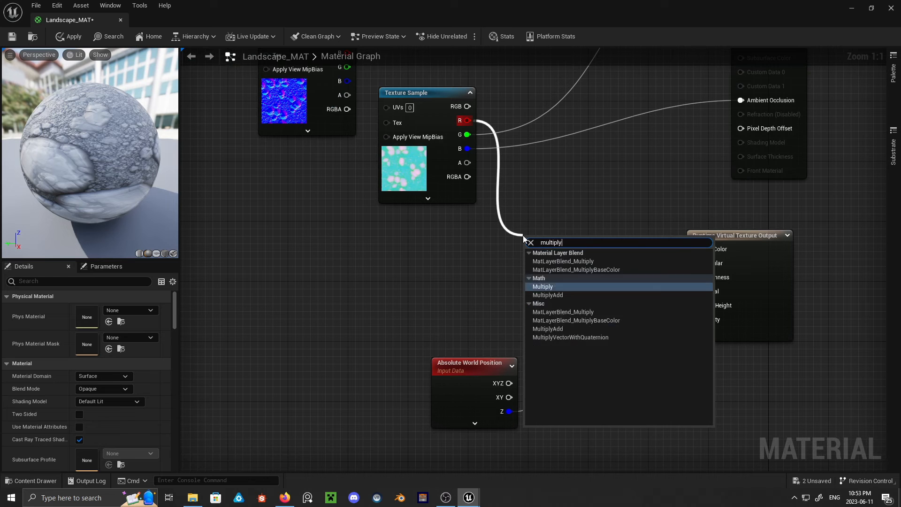
key(Return)
drag(537, 239, 557, 225)
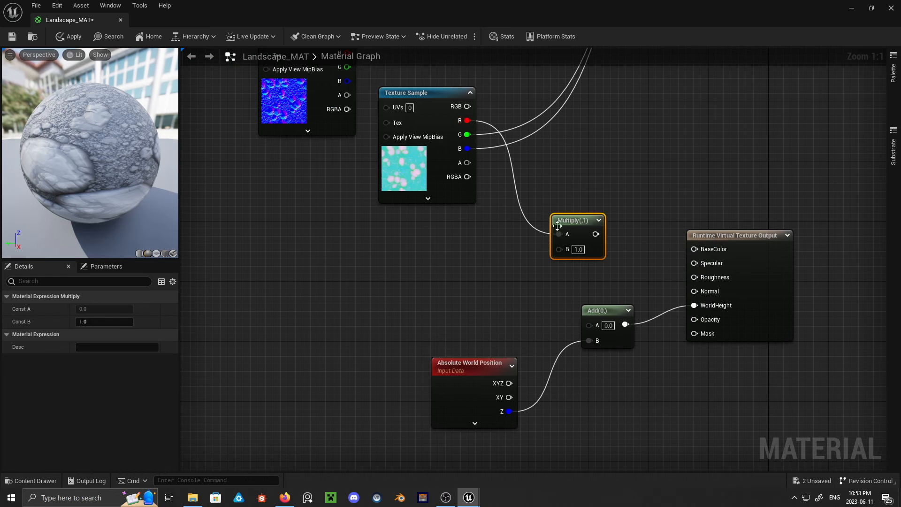
- Add a scalar parameter named Height_Offset between the mask sample and the Absolute World Position node
click(473, 263)
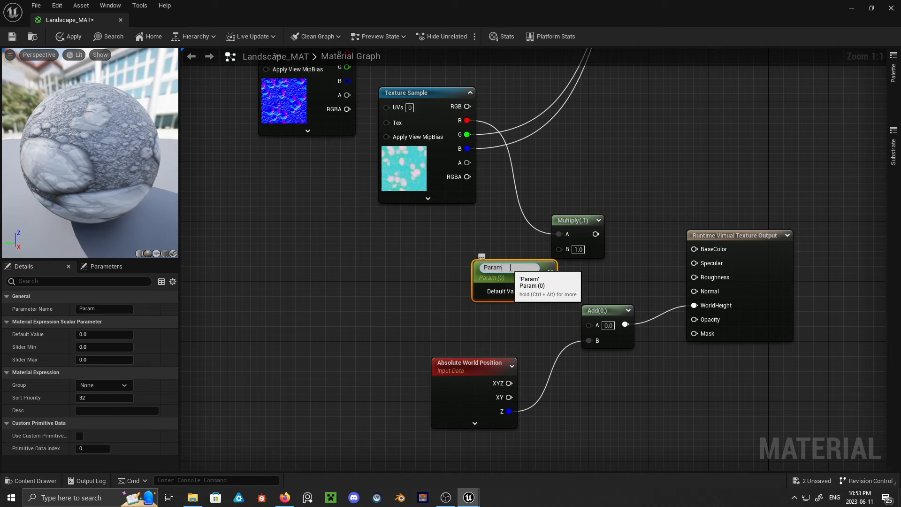
text(He)
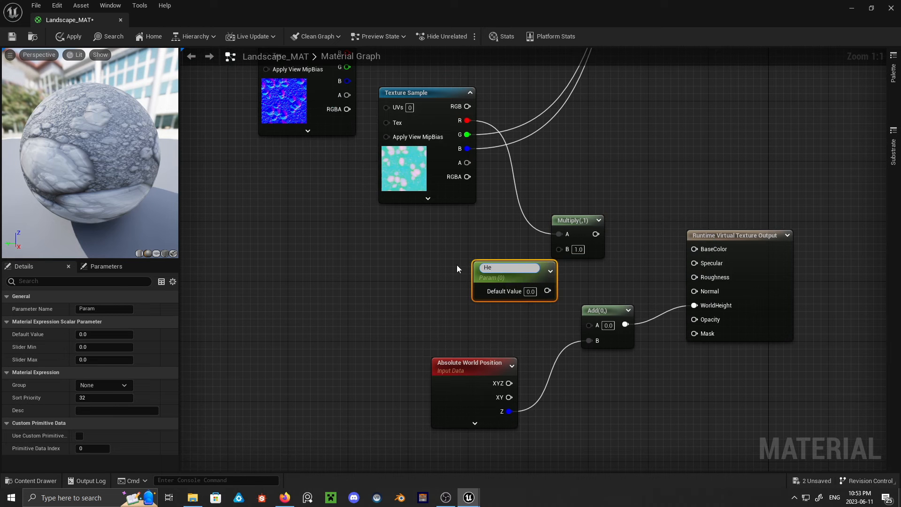
text(ight_Offst)
key(Return)
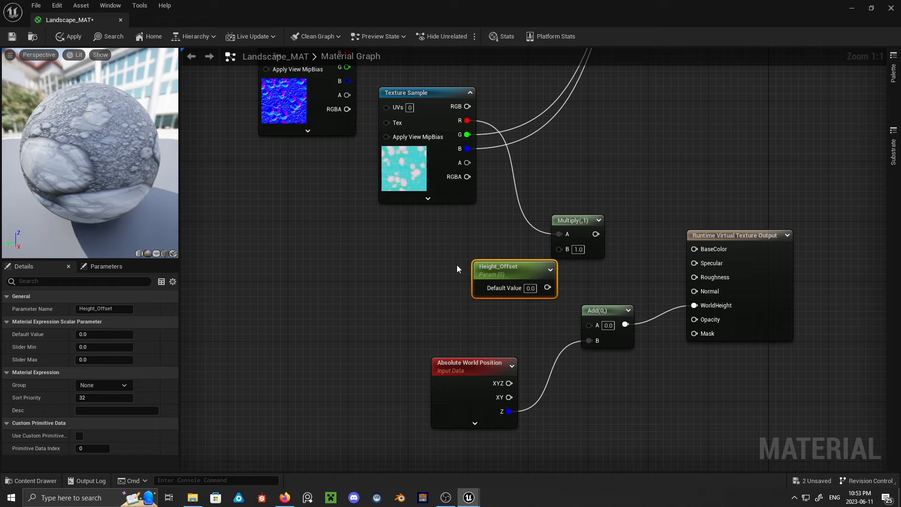
- Connect Height_Offset to the Multiply's B input and the Multiply's output to the Add's A input, spacing out the Multiply and parameter nodes
drag(547, 288, 564, 251)
drag(498, 267, 456, 251)
drag(587, 234, 589, 325)
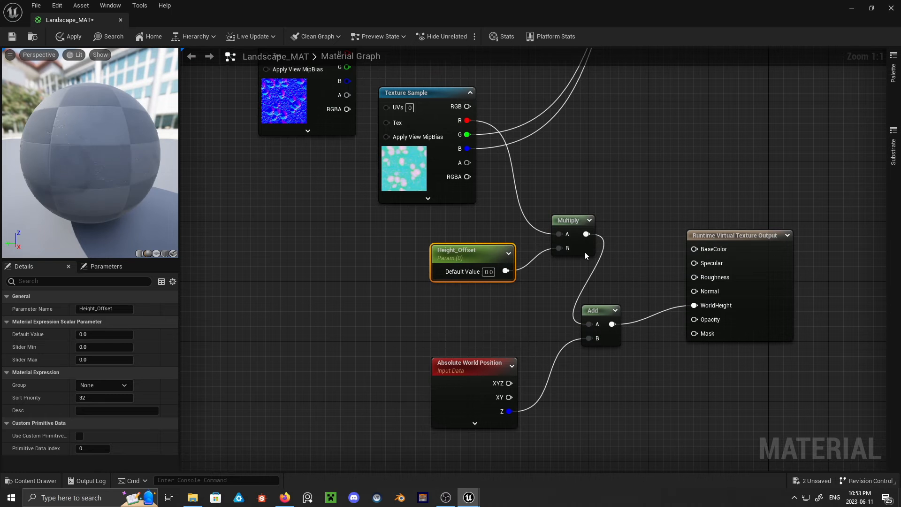
drag(584, 251, 569, 289)
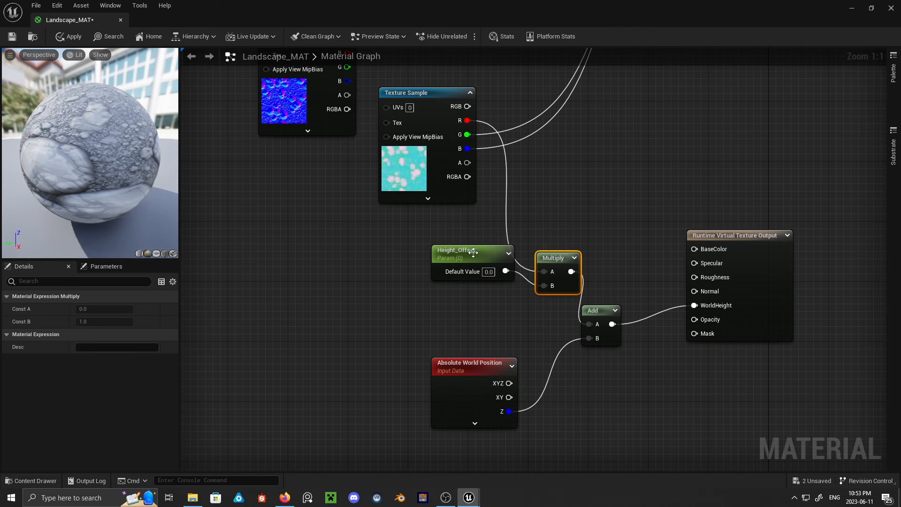
drag(473, 253, 419, 260)
- Set the Height_Offset parameter's default value to 5 and its slider maximum to 10
click(94, 334)
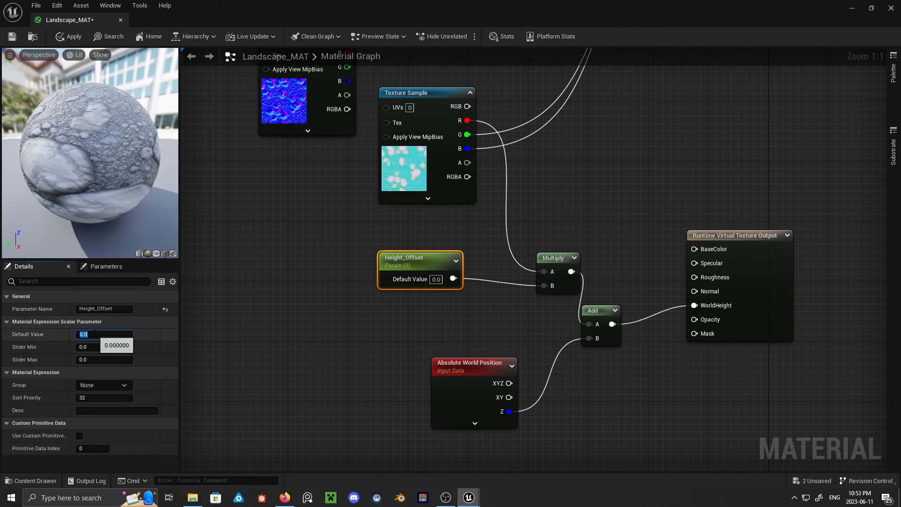
click(94, 360)
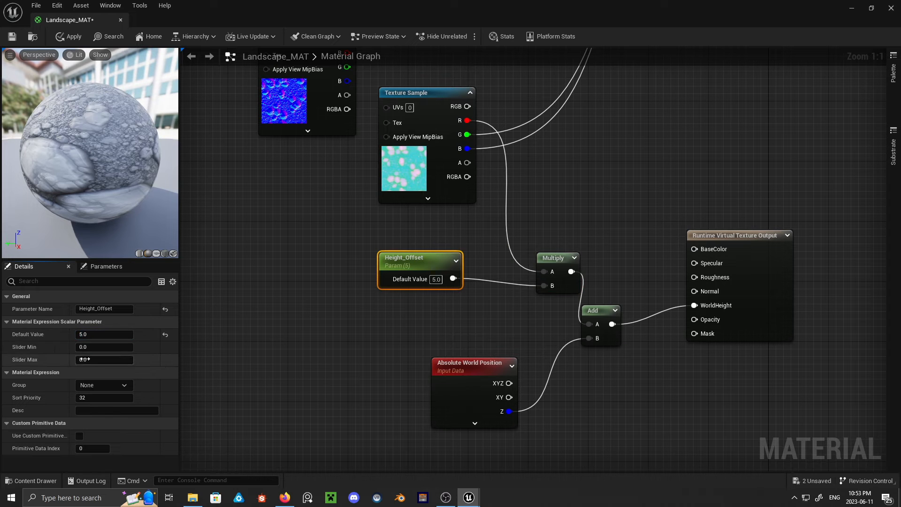
text(10)
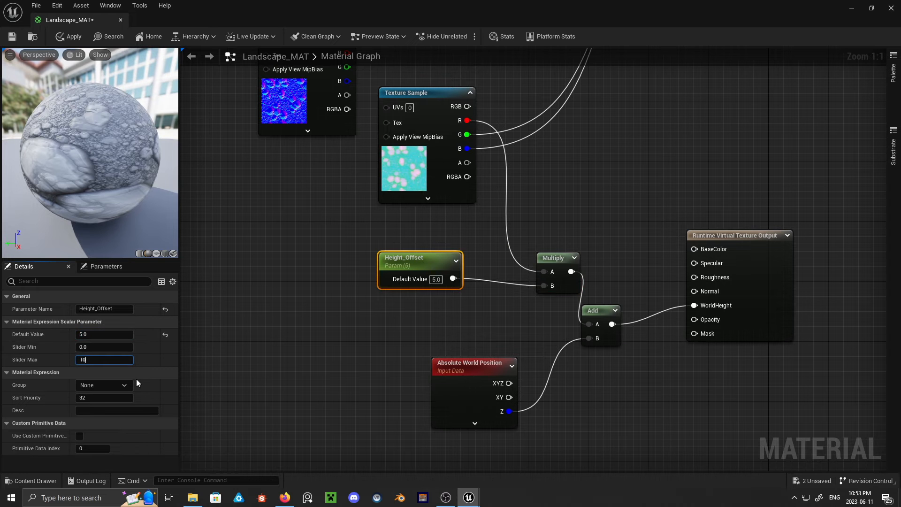
key(Return)
- Move the Runtime Virtual Texture Output node slightly farther from the Add node
scroll(335, 291, down, 4)
right_drag(335, 291, 340, 294)
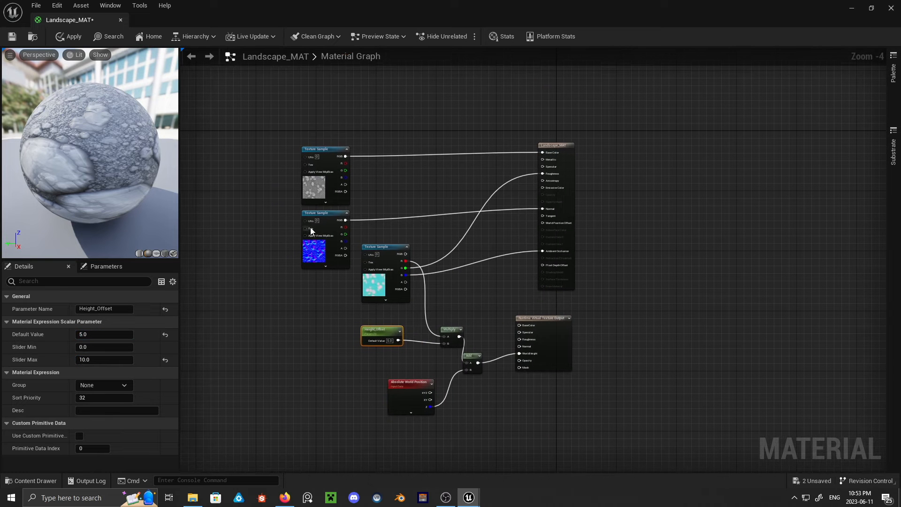
scroll(507, 314, up, 4)
drag(495, 218, 529, 223)
- Connect the normal map sample's RGB to the BaseColor input of the Runtime Virtual Texture Output
scroll(455, 217, down, 2)
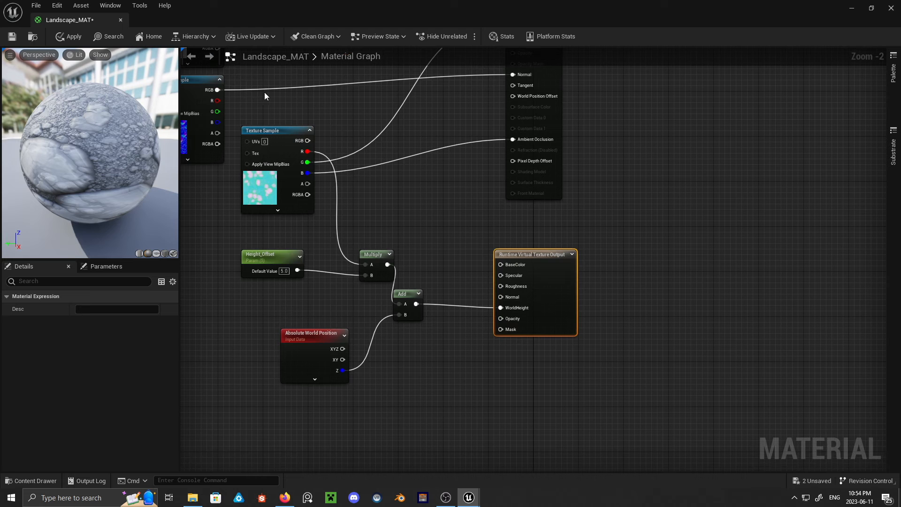
drag(220, 90, 571, 240)
scroll(489, 260, up, 2)
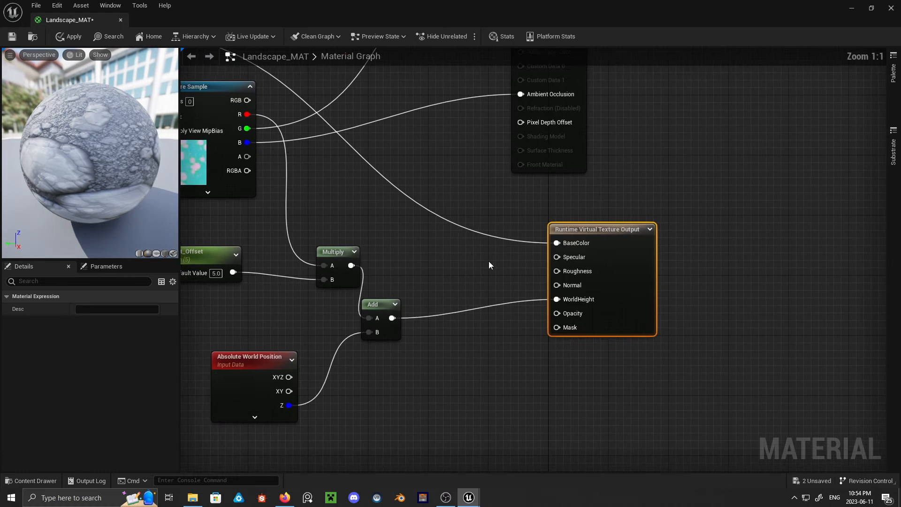
- Connect the mask sample's G channel to the Runtime Virtual Texture Output's Roughness and save the material
right_drag(489, 261, 509, 257)
drag(280, 124, 588, 266)
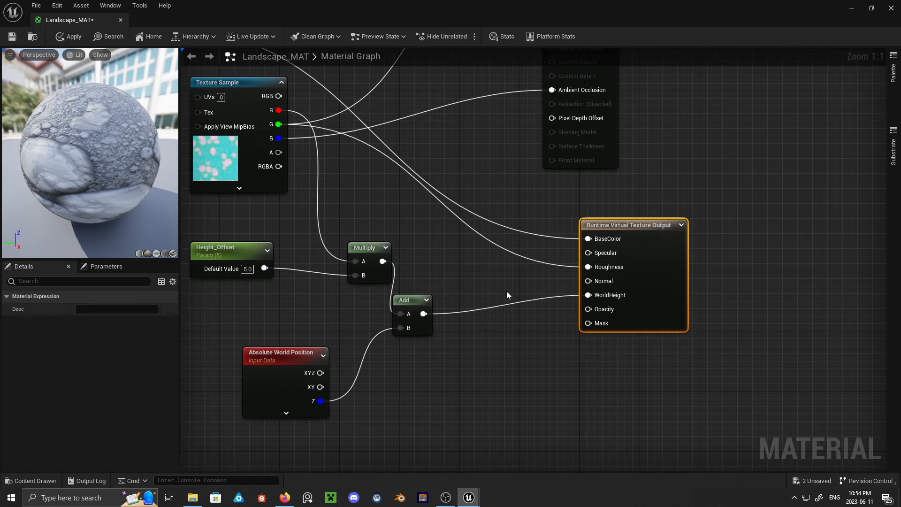
scroll(499, 290, down, 1)
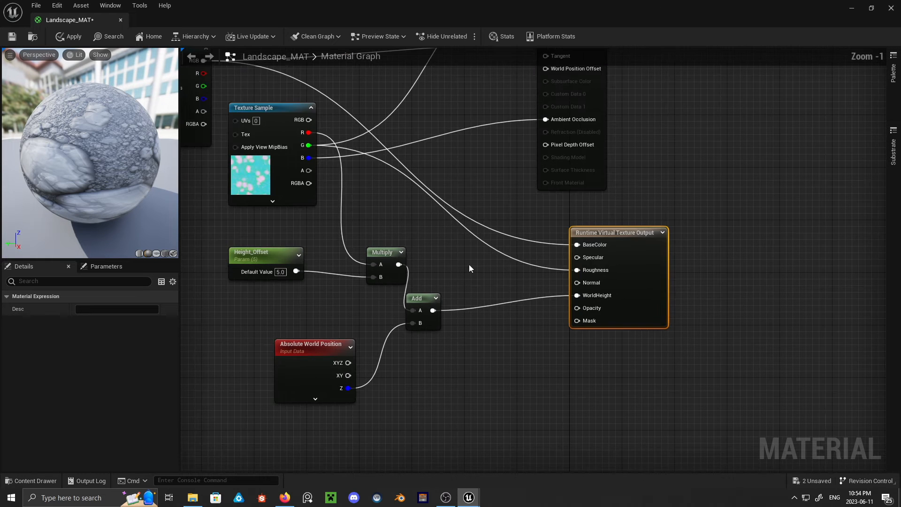
click(13, 37)
- Connect the albedo sample's RGB to BaseColor and the normal map sample's RGB to Normal on the Runtime Virtual Texture Output
right_drag(328, 124, 391, 181)
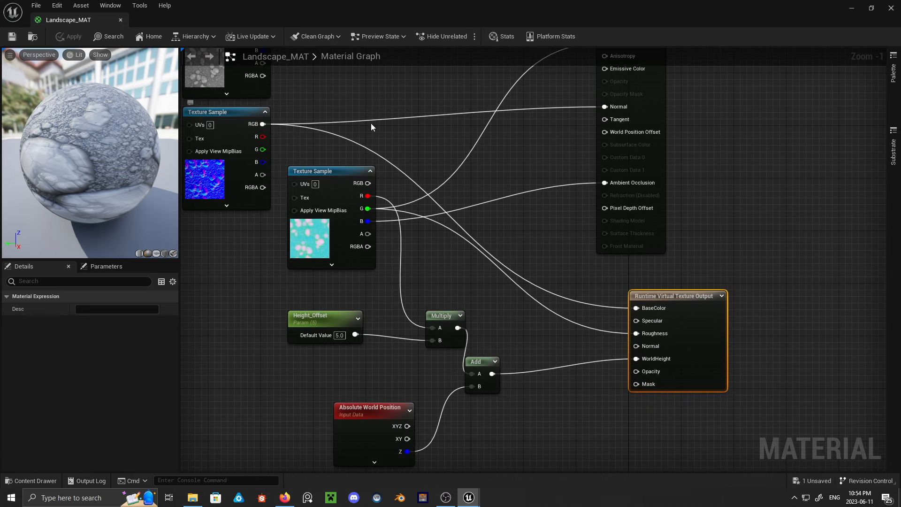
scroll(385, 100, down, 1)
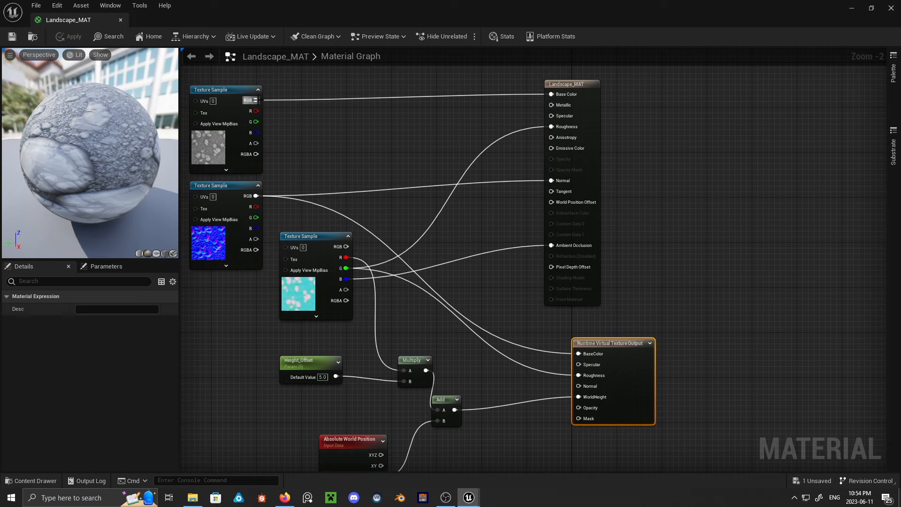
drag(257, 100, 579, 354)
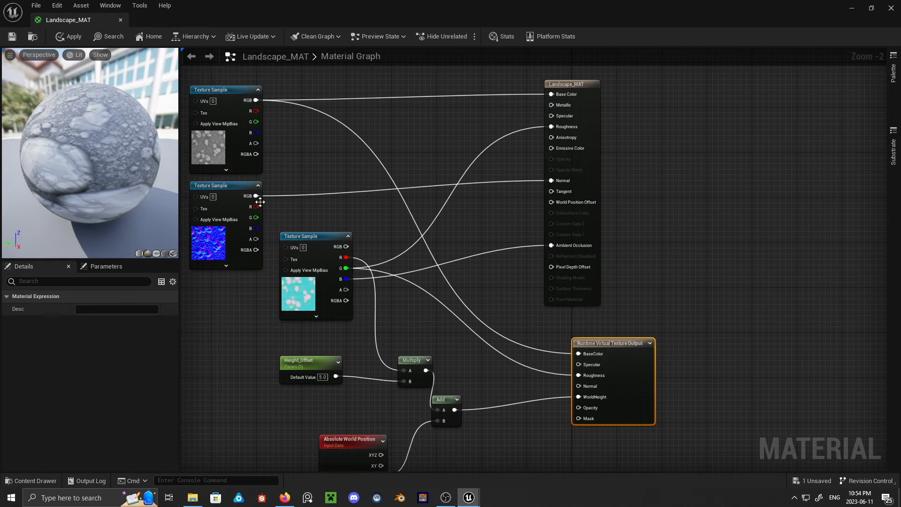
drag(257, 196, 590, 391)
- Save Landscape_MAT and close its material editor
scroll(527, 389, up, 2)
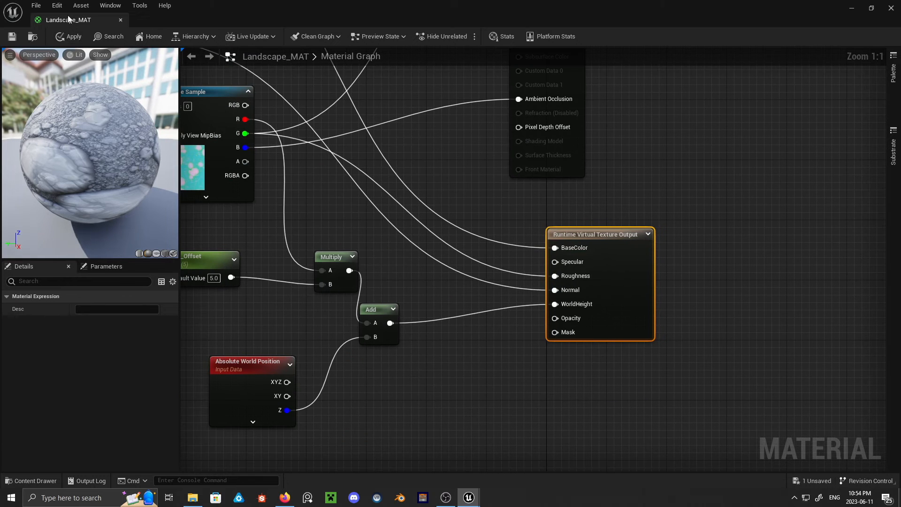
click(13, 39)
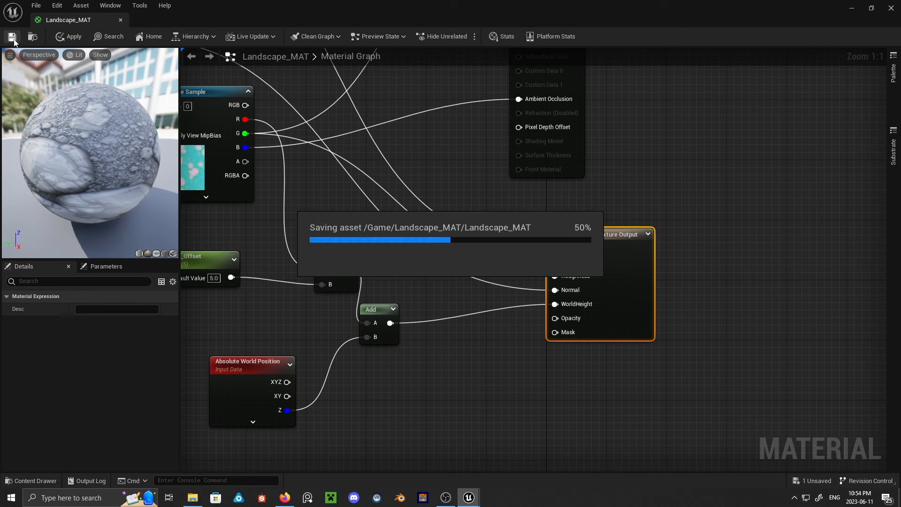
click(120, 20)
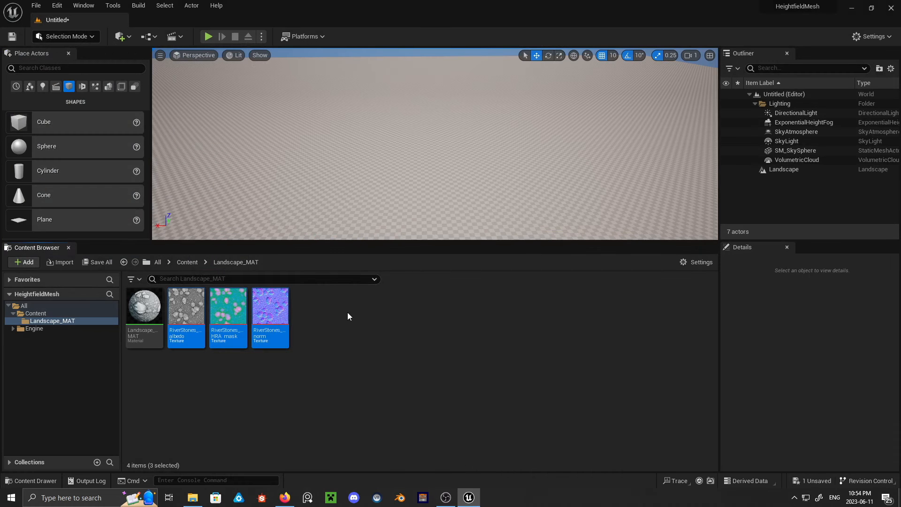
- Create a material instance from Landscape_MAT and assign it as the Landscape actor's landscape material
mouse_move(141, 318)
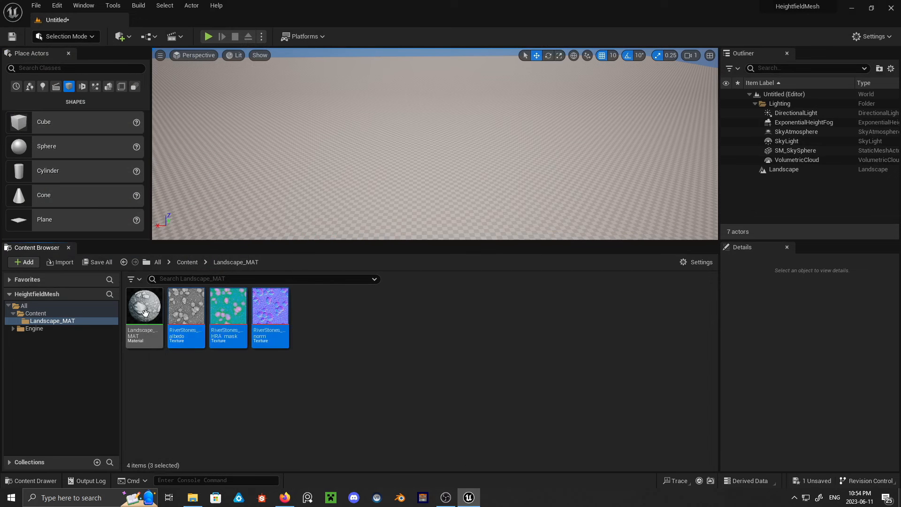
drag(141, 317, 417, 164)
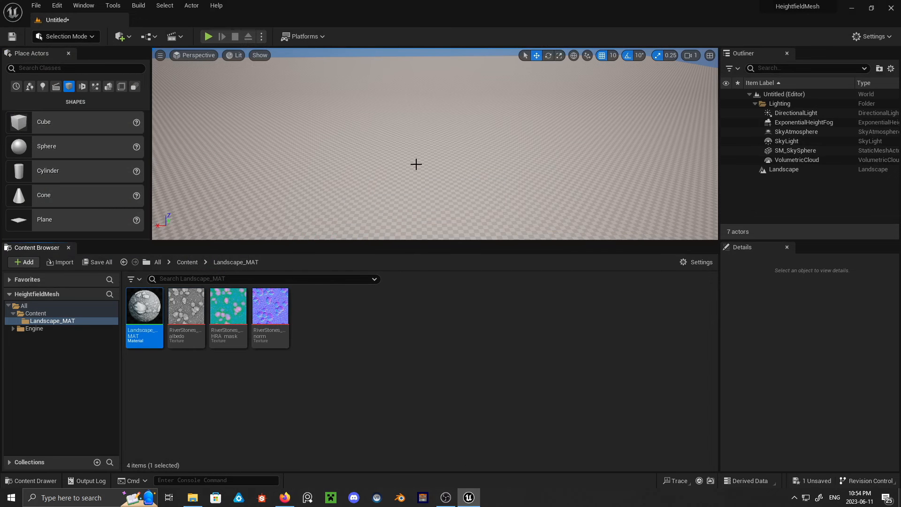
click(761, 170)
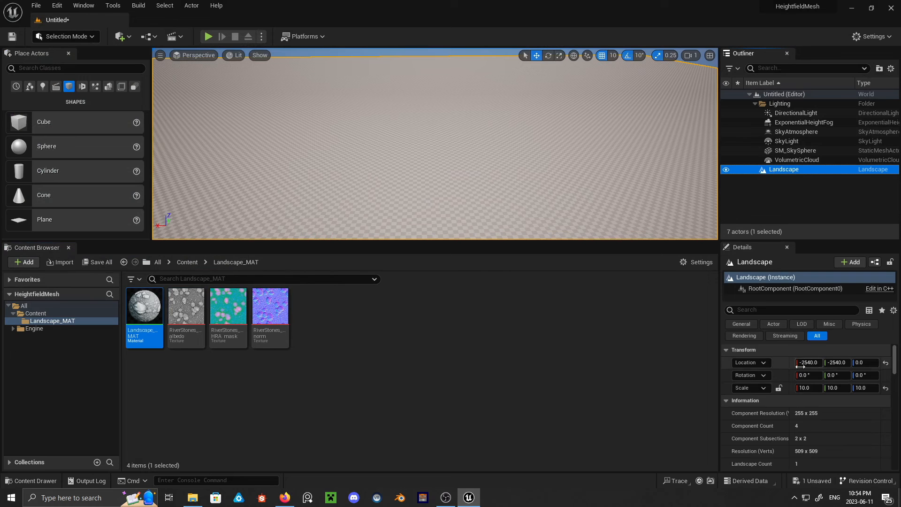
scroll(812, 393, down, 3)
scroll(812, 394, down, 5)
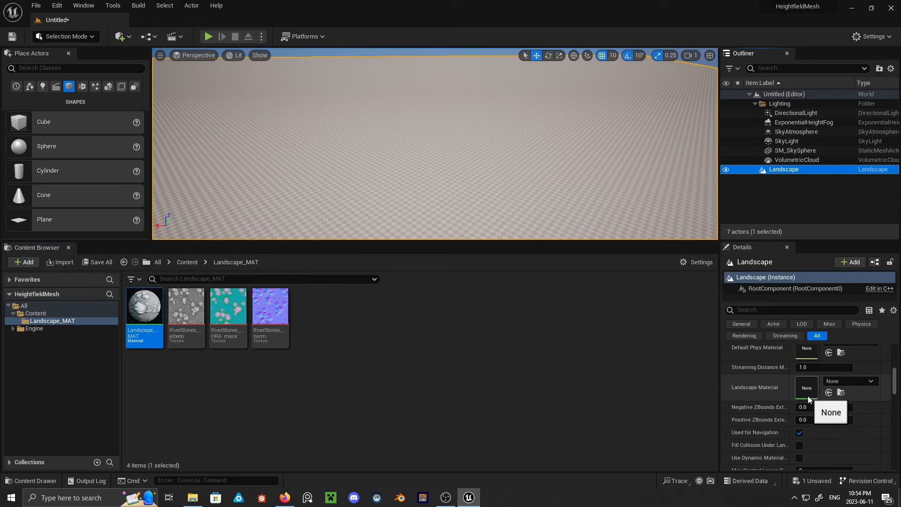
drag(144, 307, 152, 394)
click(141, 310)
right_click(136, 311)
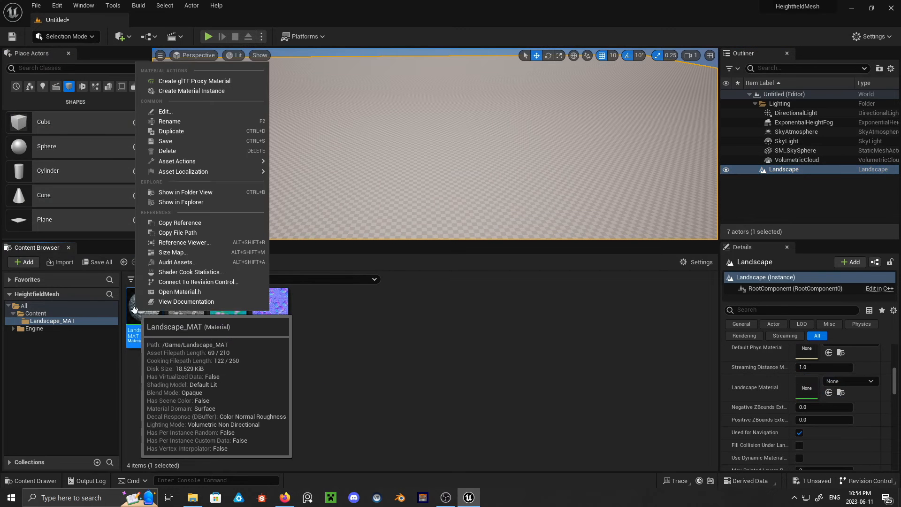
click(195, 91)
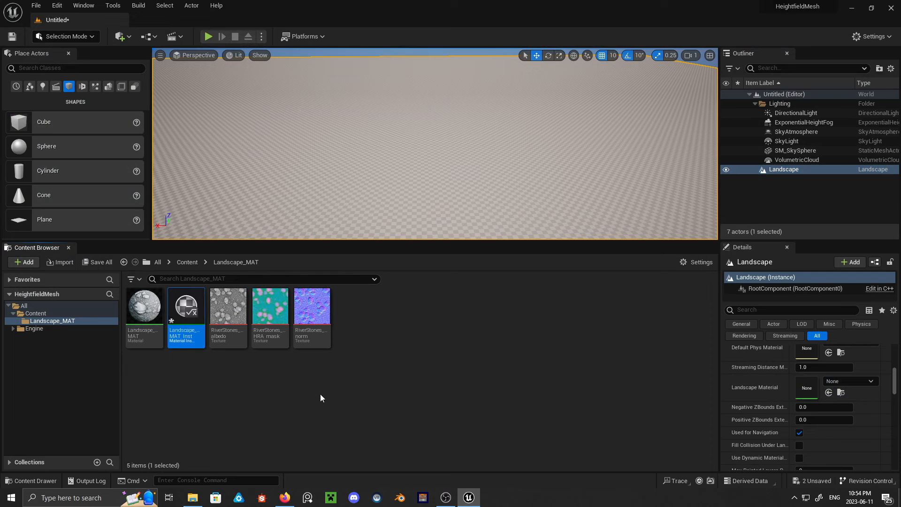
drag(187, 322, 813, 393)
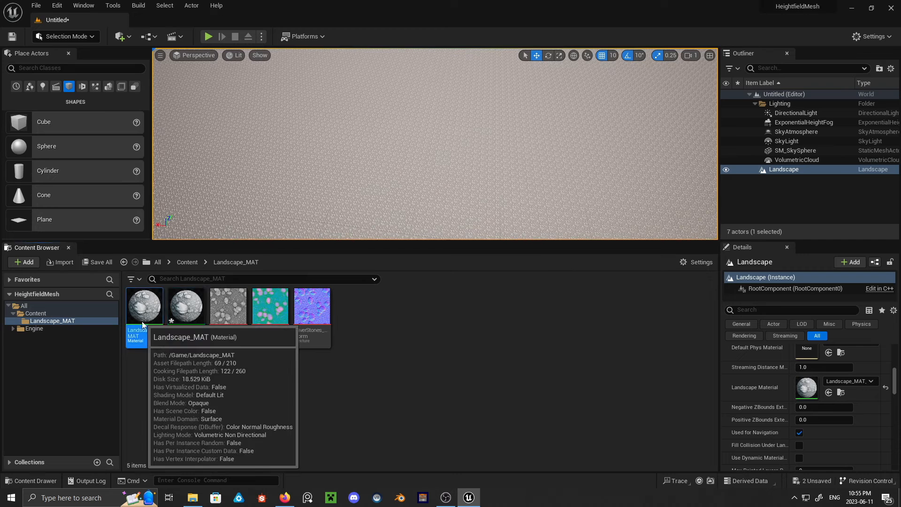
- Reopen Landscape_MAT and add a LandscapeLayerCoords node in the empty graph area before the texture samples
double_click(143, 305)
scroll(224, 300, down, 2)
right_drag(224, 300, 649, 181)
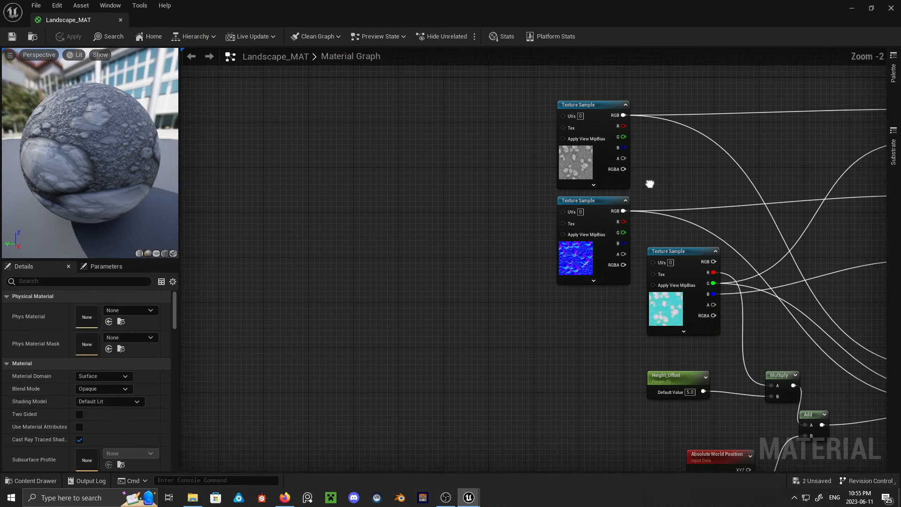
right_click(288, 180)
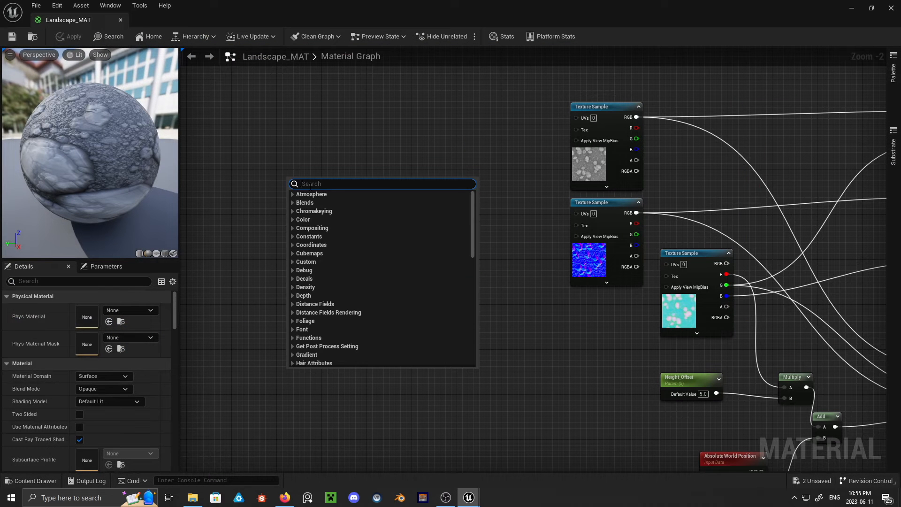
text(landscape)
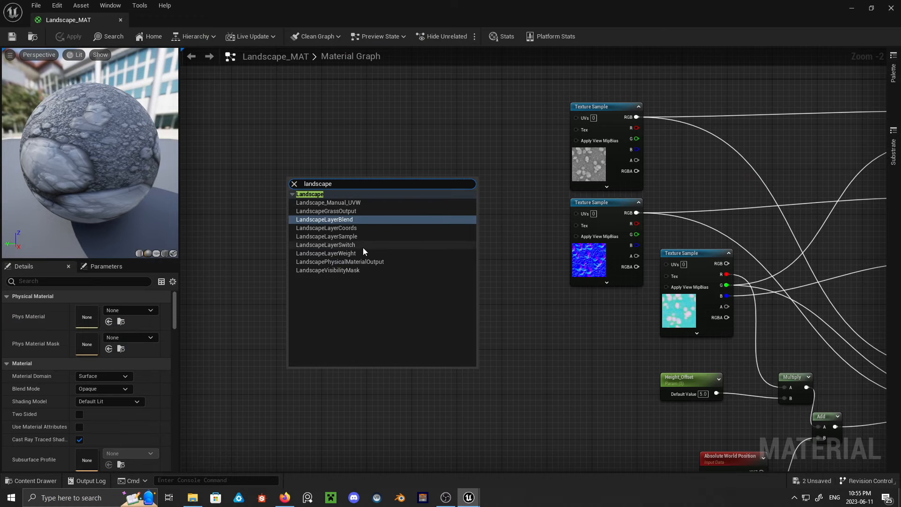
click(350, 229)
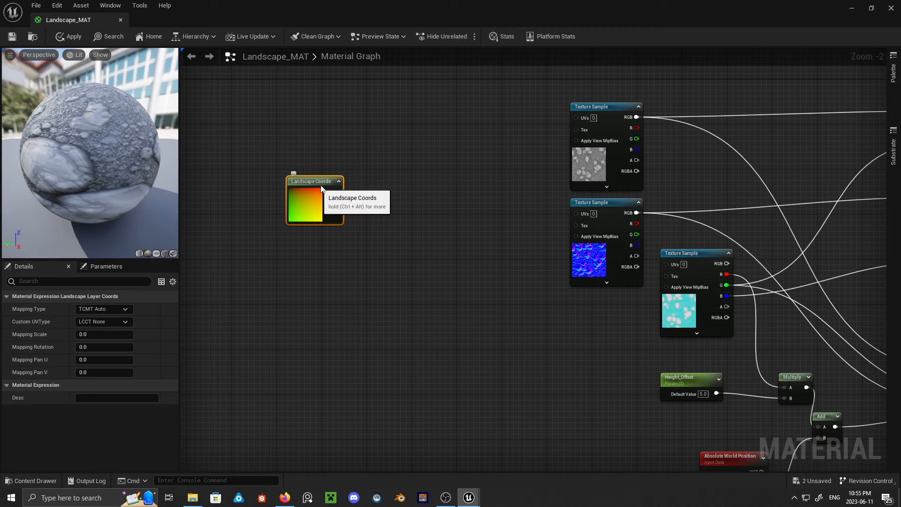
- Add a Multiply node with the Landscape Coords output connected to its A input
drag(322, 189, 385, 255)
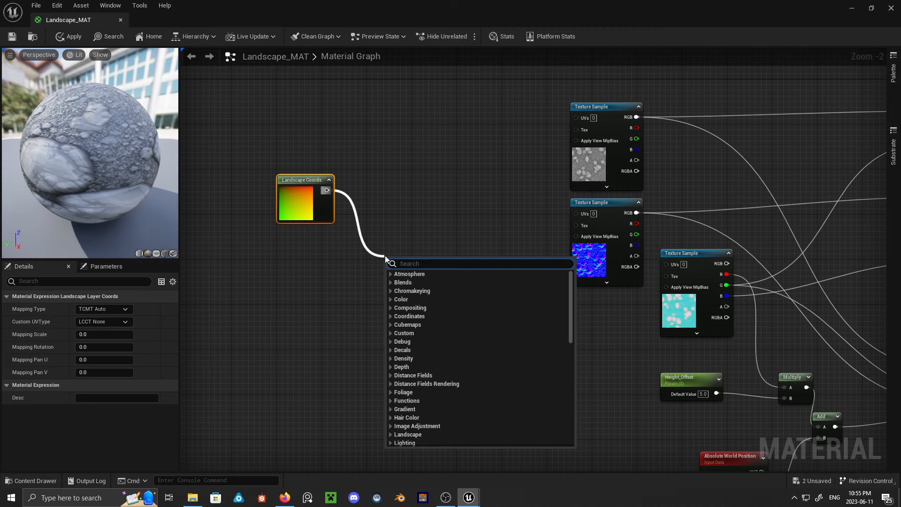
text(multiply)
key(Return)
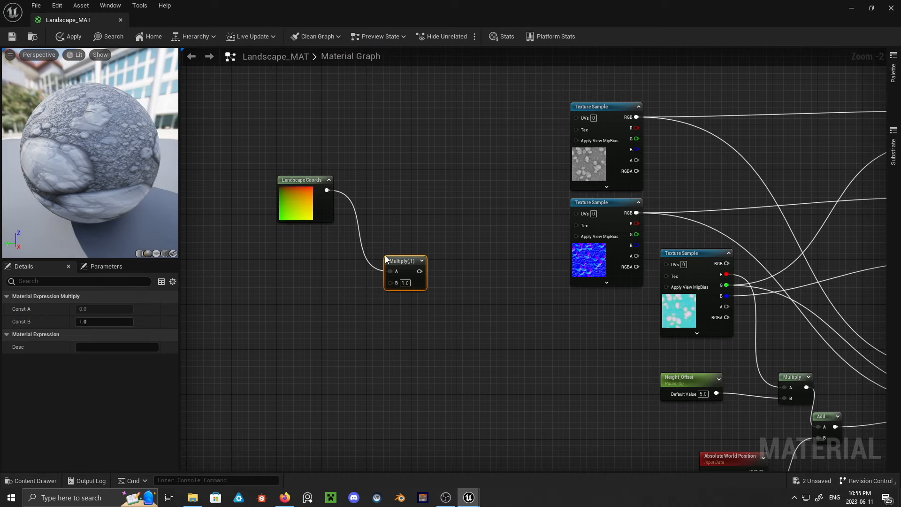
- Add a scalar parameter named Tiling beneath the Landscape Coords node
right_click(326, 296)
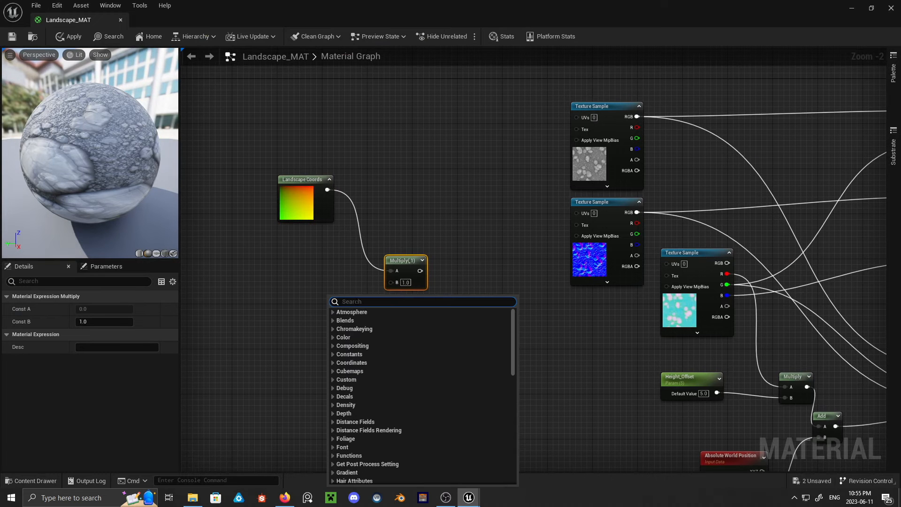
click(296, 286)
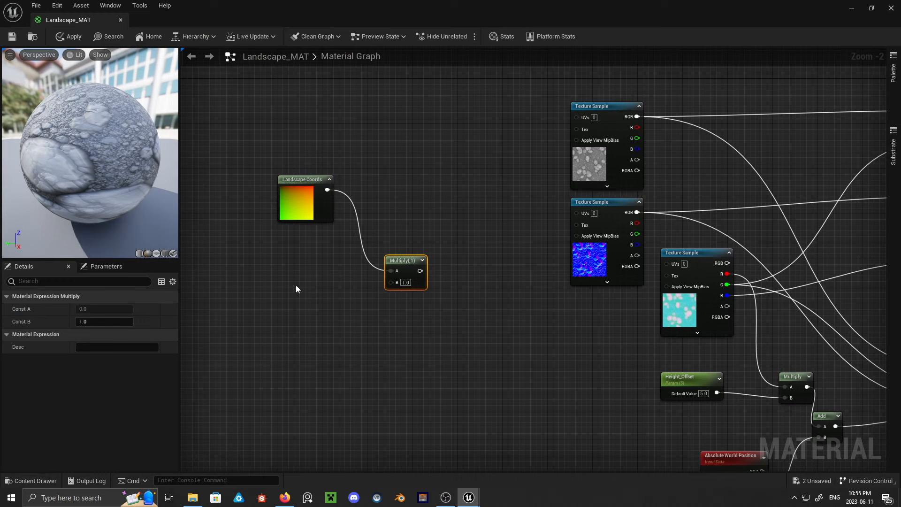
key(s)
click(297, 274)
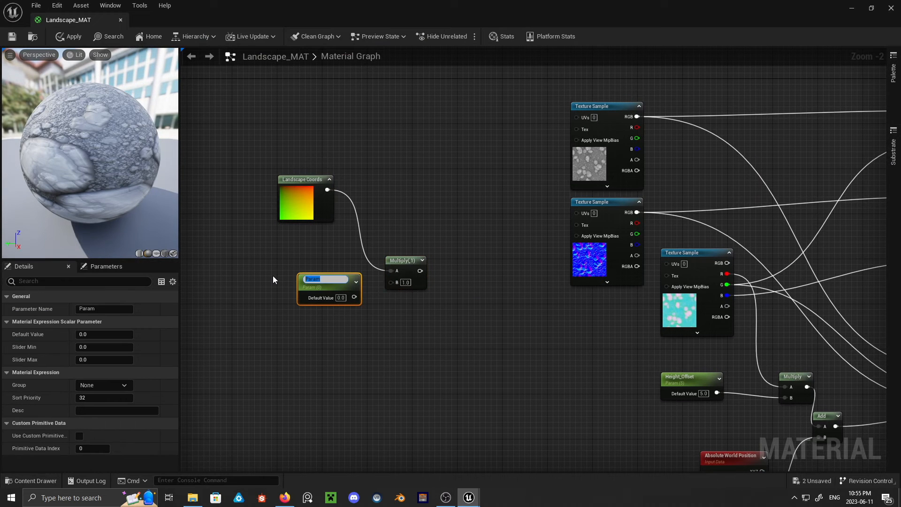
text(Tiling)
key(Return)
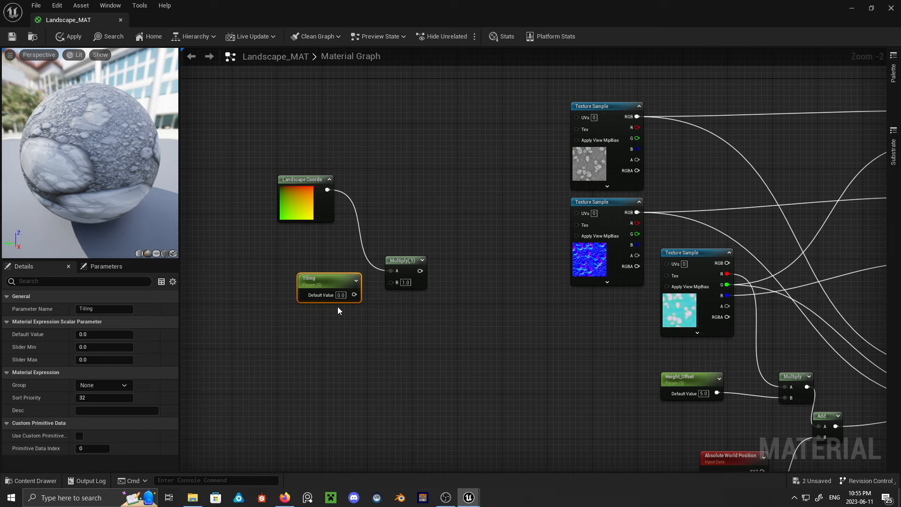
- Connect Tiling to the Multiply node's B input and the Multiply output to the UVs of all three texture samples
drag(359, 294, 576, 117)
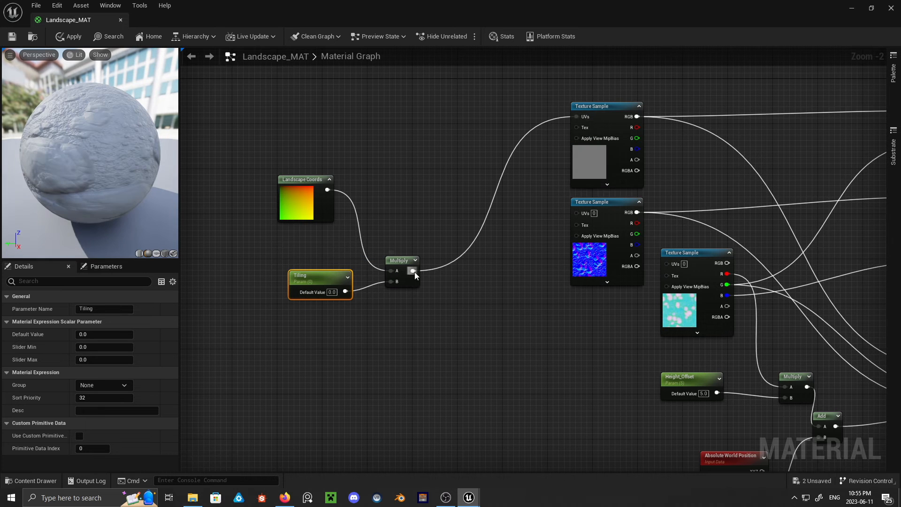
drag(413, 271, 577, 213)
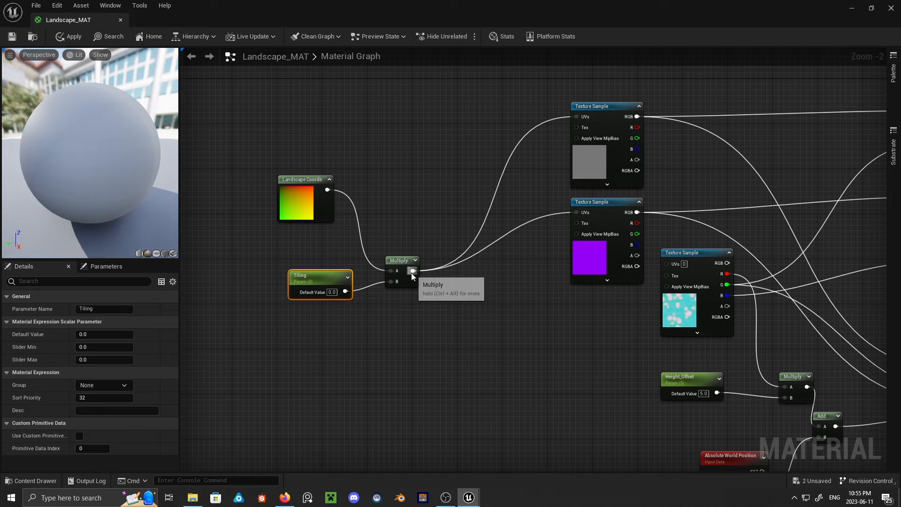
drag(413, 271, 617, 297)
- Set the Tiling parameter's default value to 0.1 and its slider maximum to 1
click(309, 281)
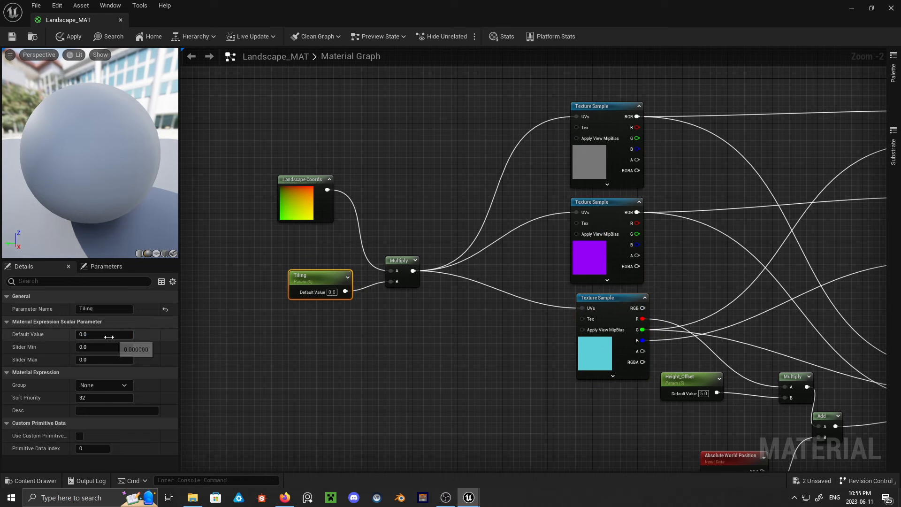
click(103, 334)
text(0.1)
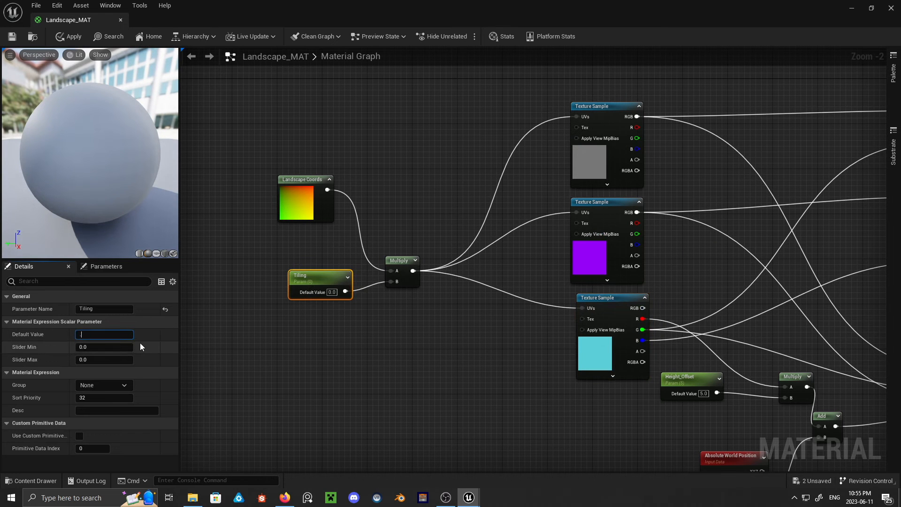
key(Return)
click(83, 359)
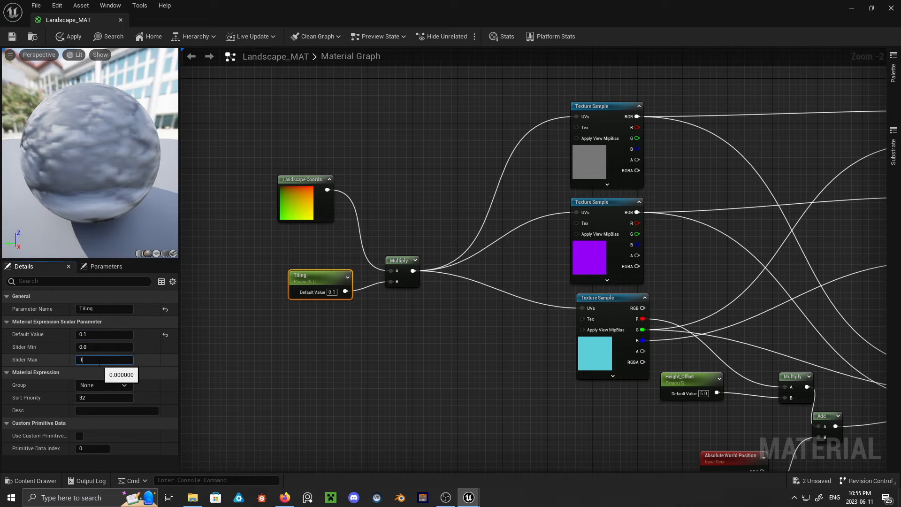
click(261, 363)
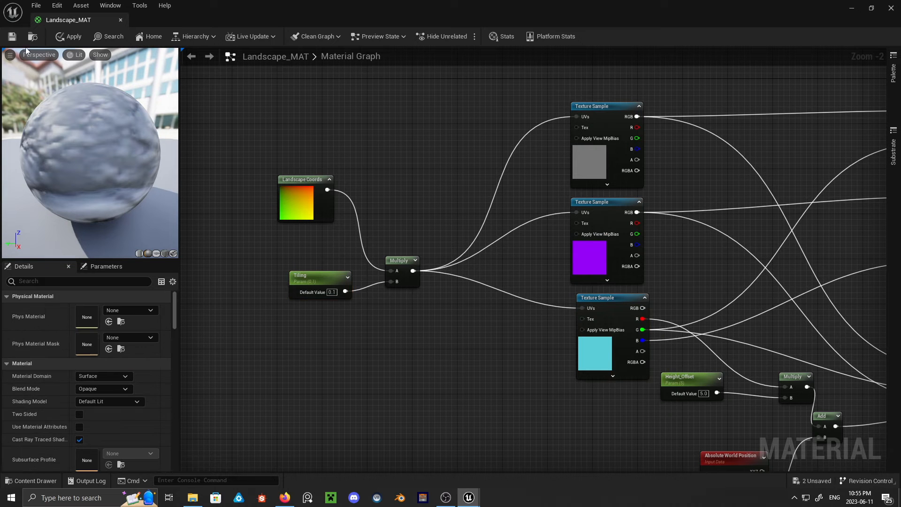
- Apply the changes to Landscape_MAT, save it and close its material editor
click(70, 37)
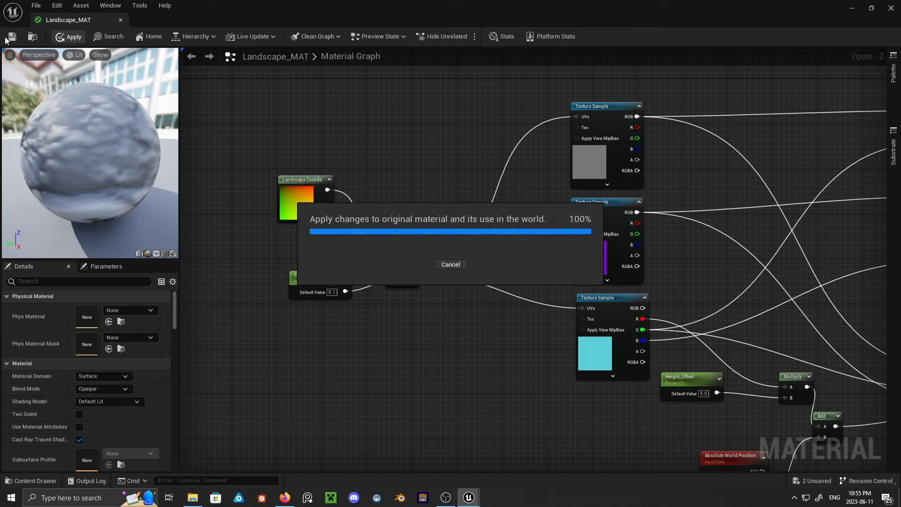
click(12, 37)
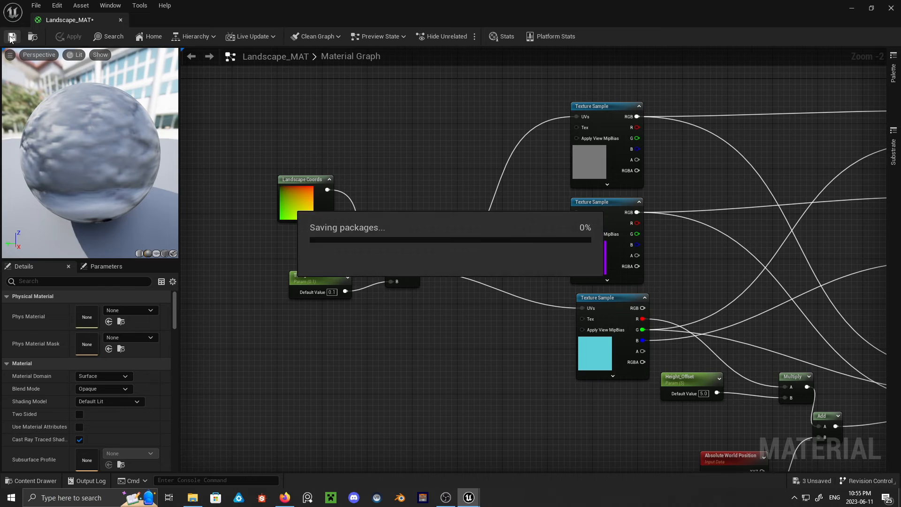
click(121, 20)
- Place a Cube shape on the landscape as a size reference for the stones
scroll(322, 77, down, 5)
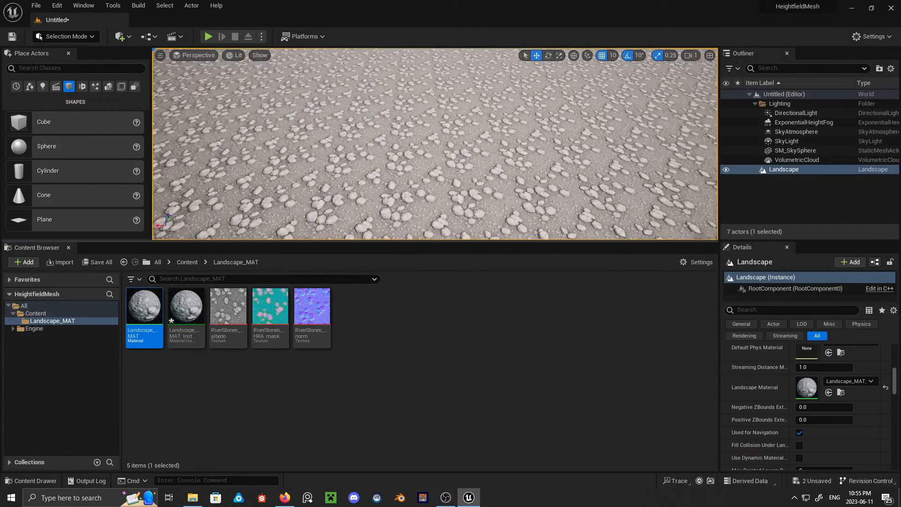
scroll(322, 76, up, 8)
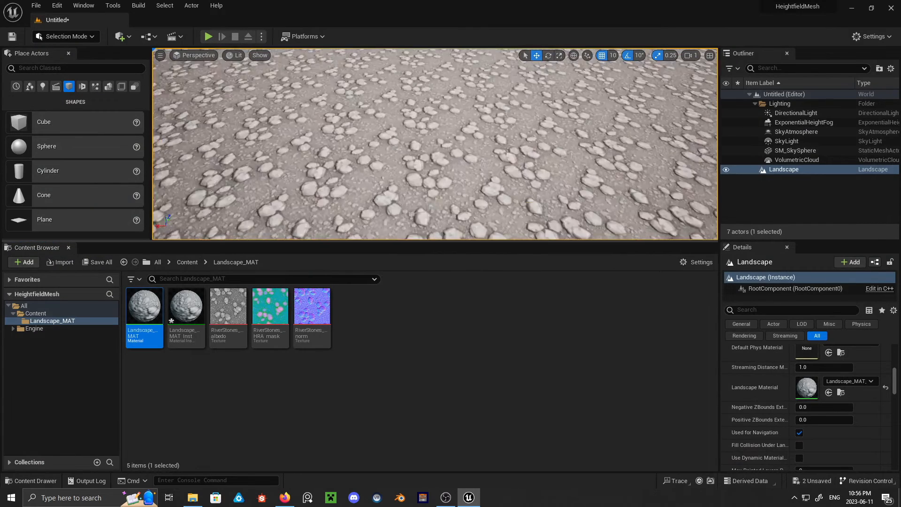
scroll(434, 144, down, 3)
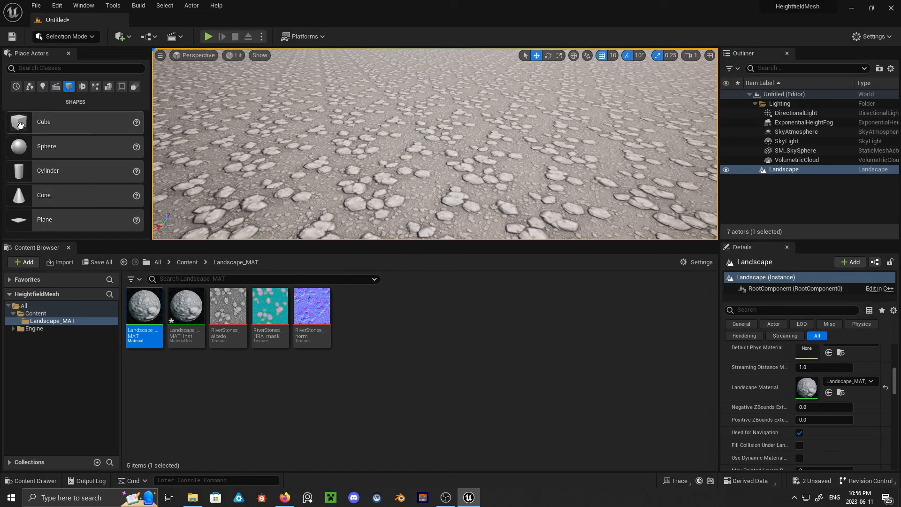
drag(41, 130, 394, 134)
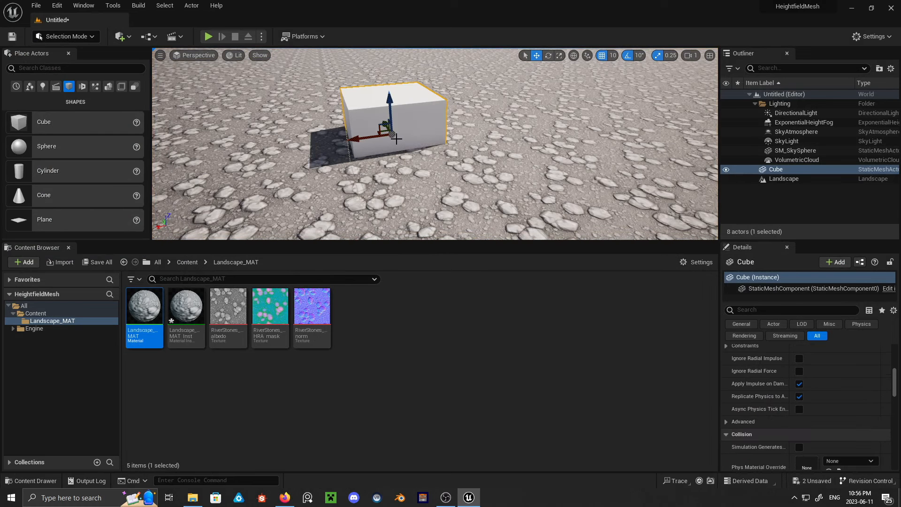
- In Landscape_MAT_Inst, enable the Height_Offset and Tiling overrides, set Tiling to 0.05, then save and close the instance
double_click(186, 307)
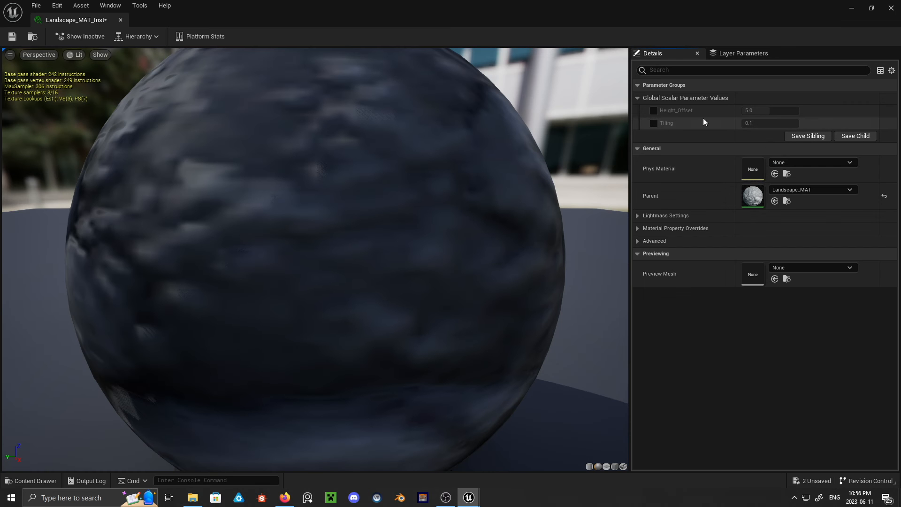
click(654, 123)
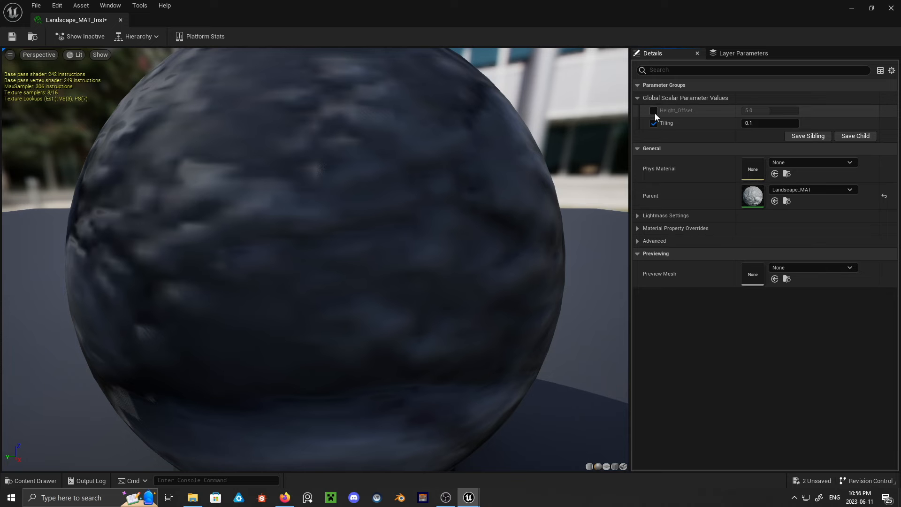
click(654, 111)
click(760, 123)
text(0.05)
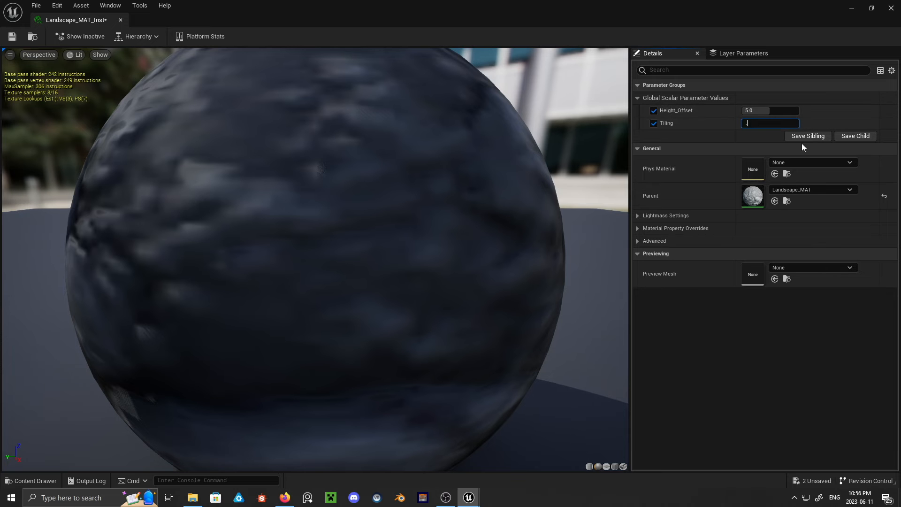
key(Return)
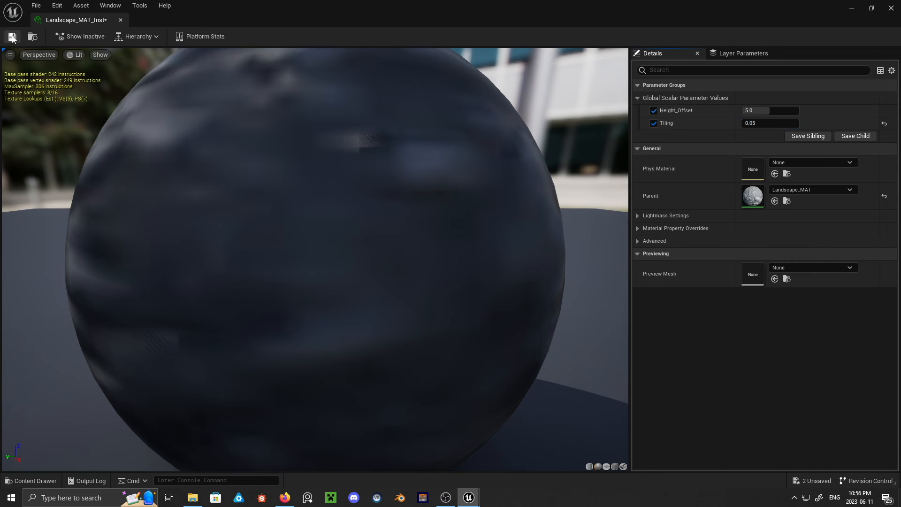
click(120, 19)
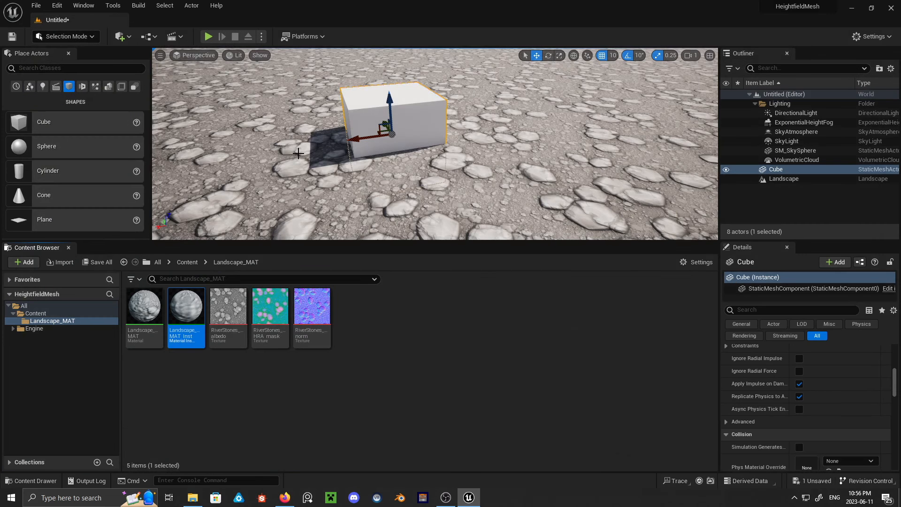
- Compare the stones with the reference cube and delete the cube from the level
mouse_move(363, 164)
right_down()
mouse_move(329, 159)
mouse_move(363, 163)
right_up()
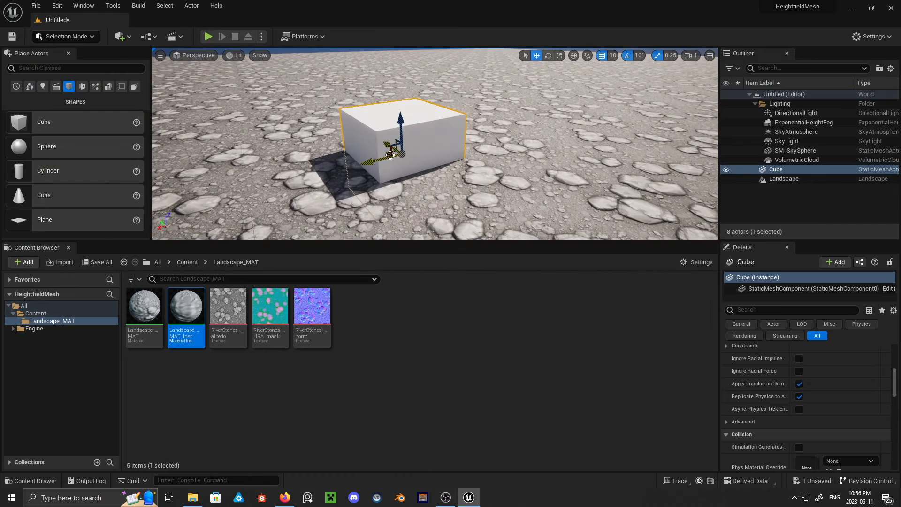
key(Delete)
right_drag(405, 156, 406, 155)
- Find the Auto Exposure setting in the project settings using "autoexposure" and disable it
click(55, 7)
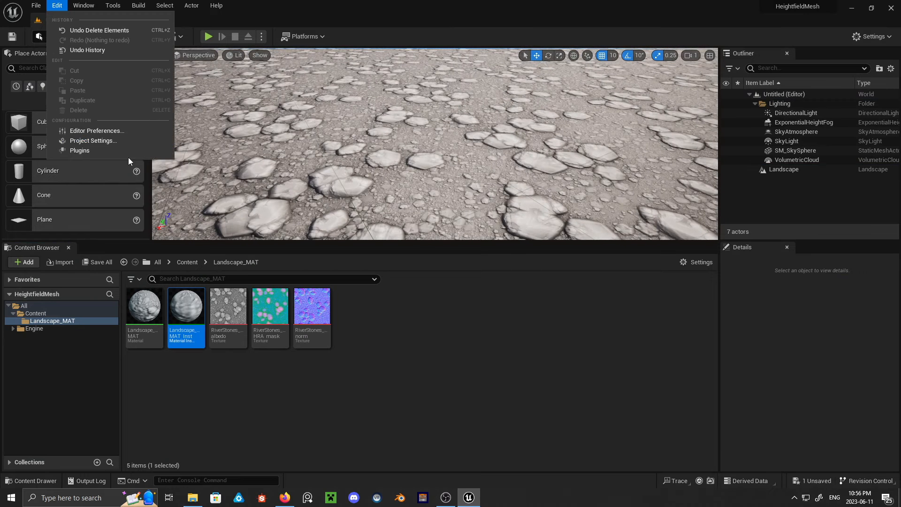
click(108, 141)
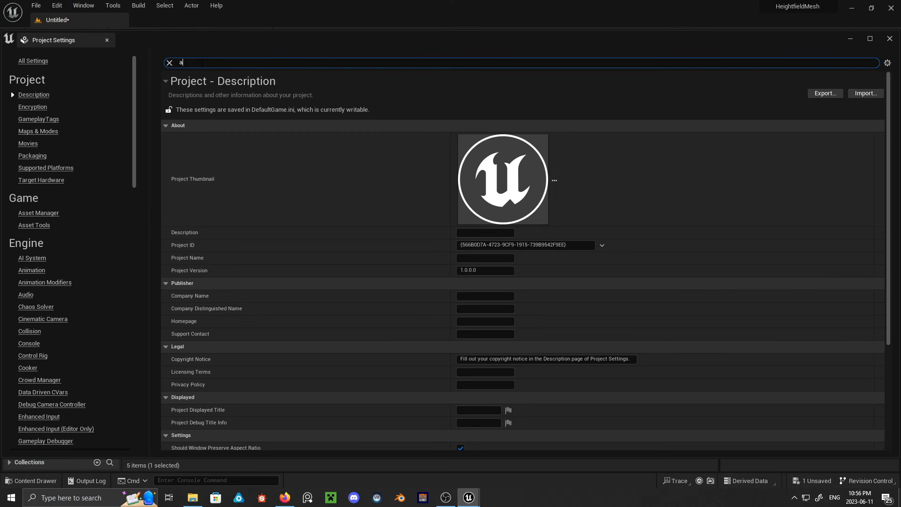
text(aut)
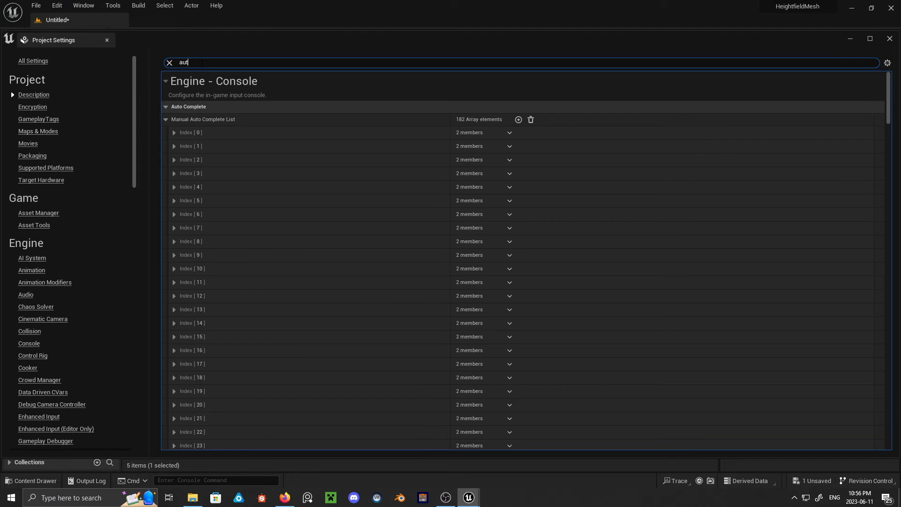
text(oaut)
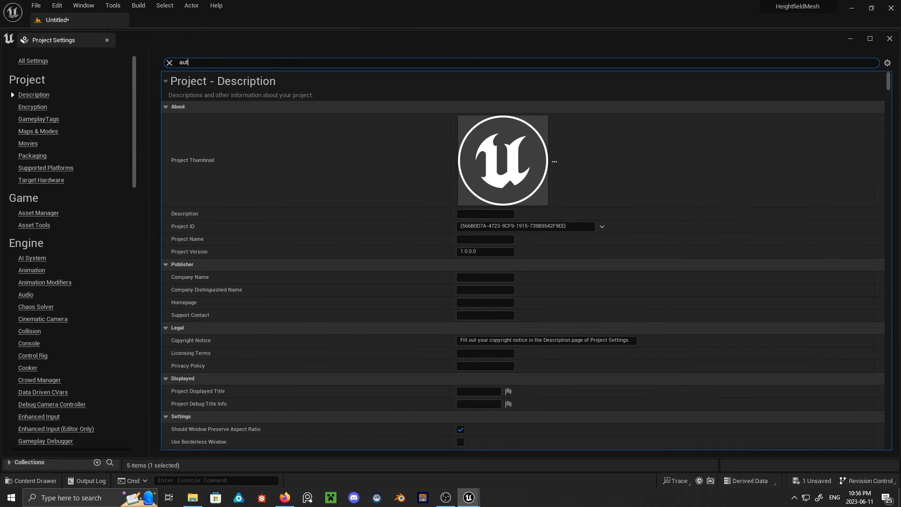
text(oexposure)
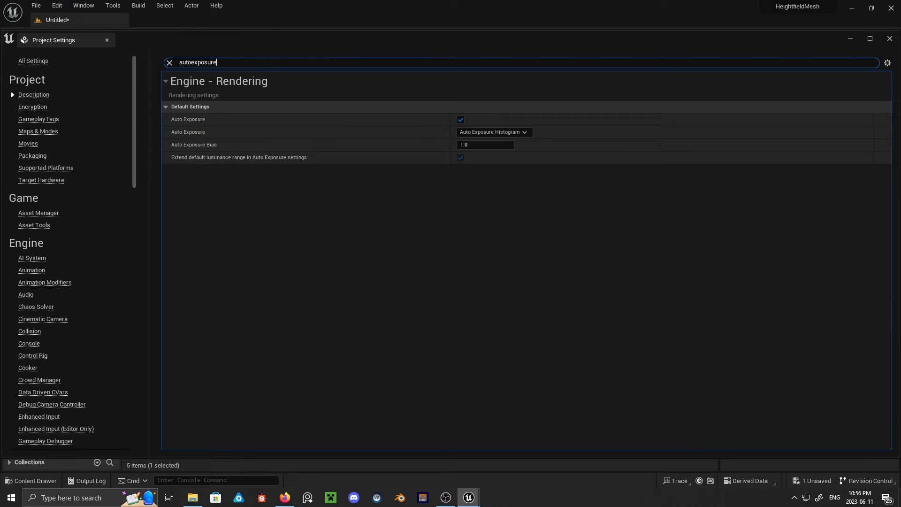
click(460, 120)
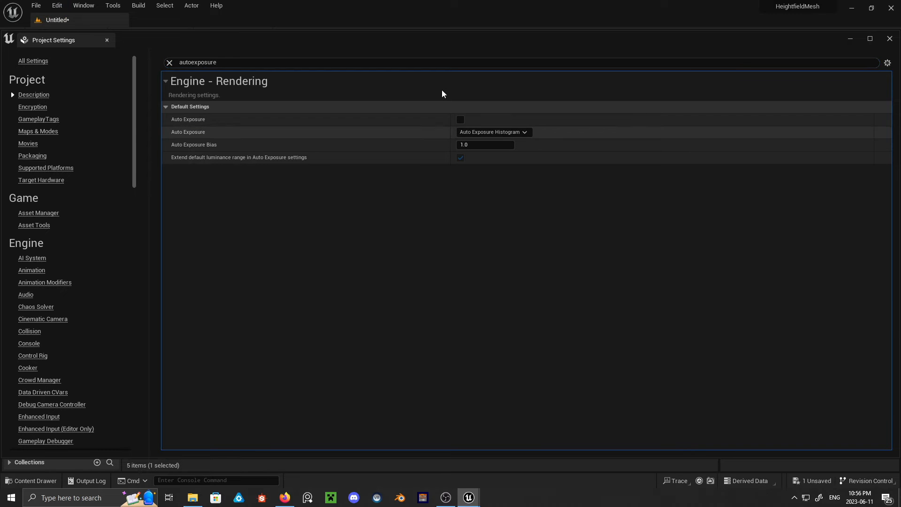
- Try to find virtual heightfield options by searching the project settings for "virtual heightfield"
click(169, 63)
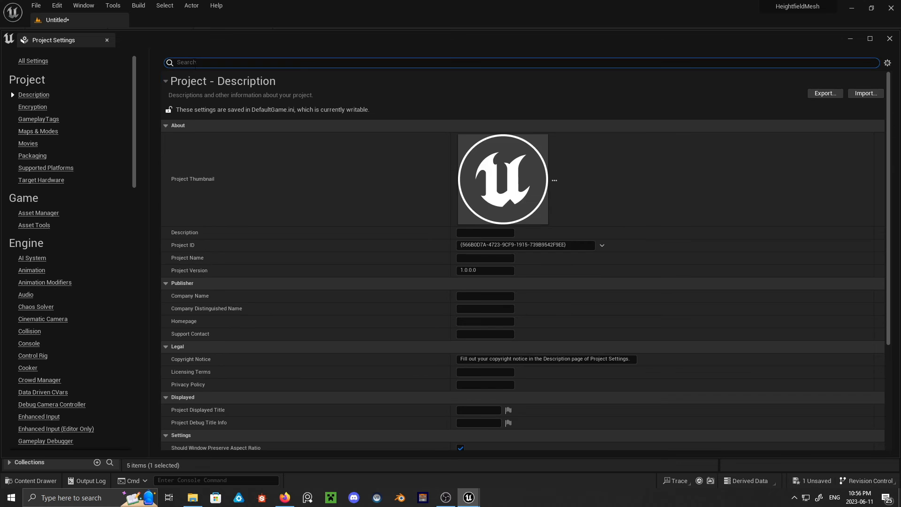
text(virt)
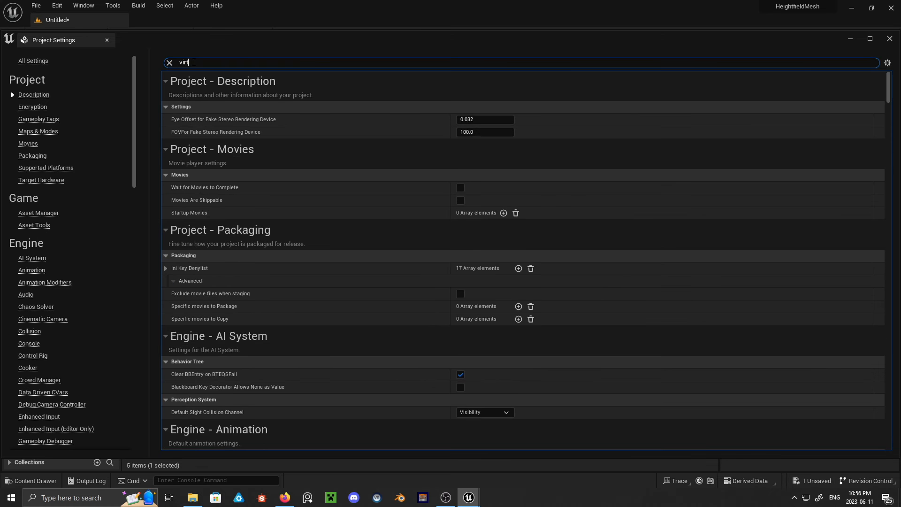
text(ual h)
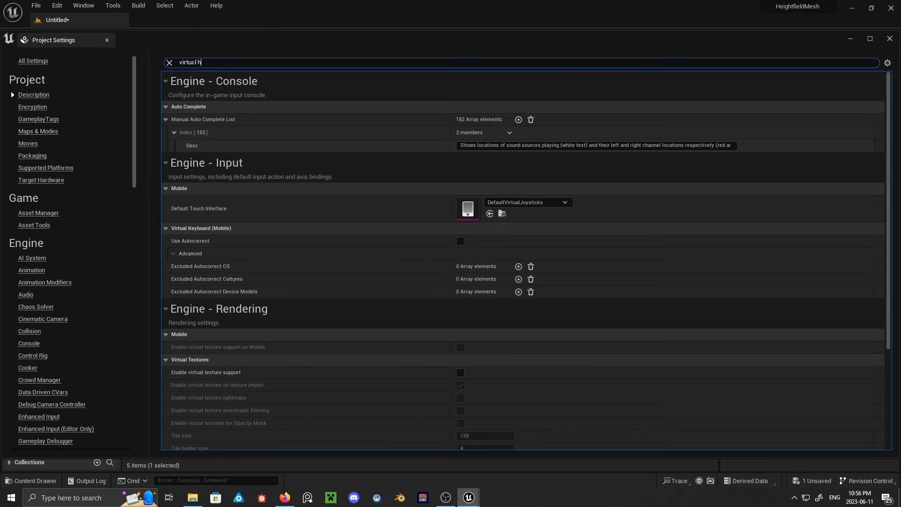
text(eitfield)
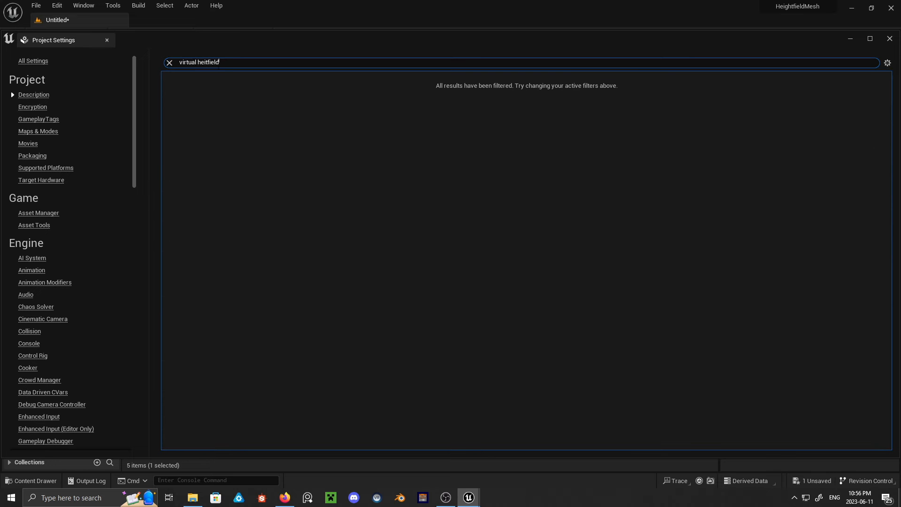
drag(219, 62, 202, 63)
text(eight)
- Search the project settings for "virtual" and enable virtual texture support in the Rendering settings
key(ctrl+a)
text(hei)
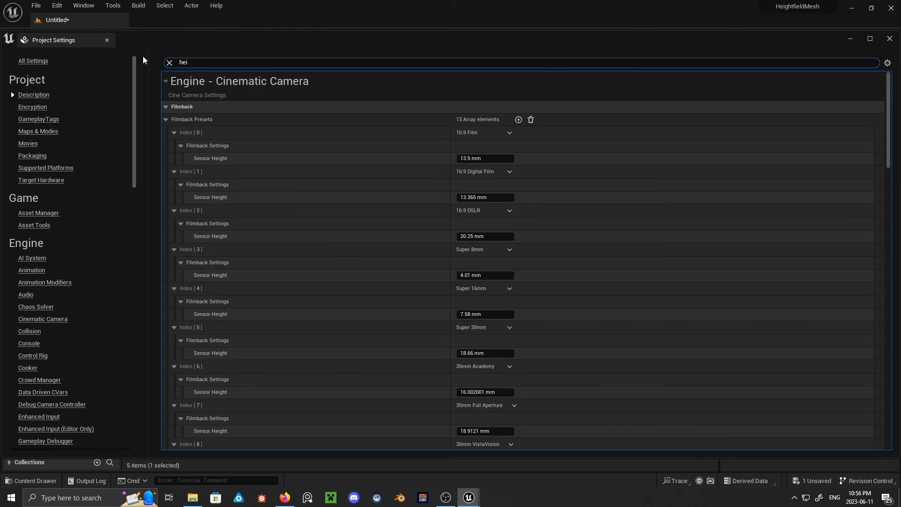
key(BackSpace)
key(BackSpace)
text(v)
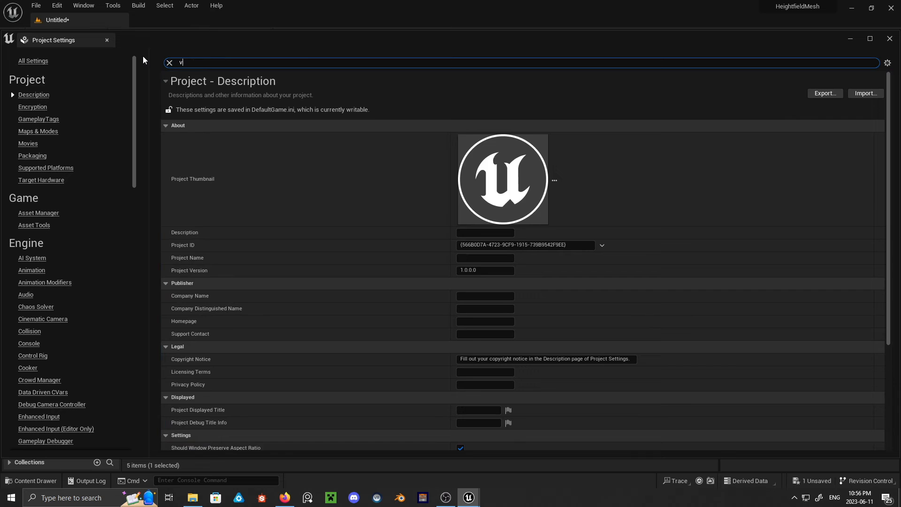
text(irtual)
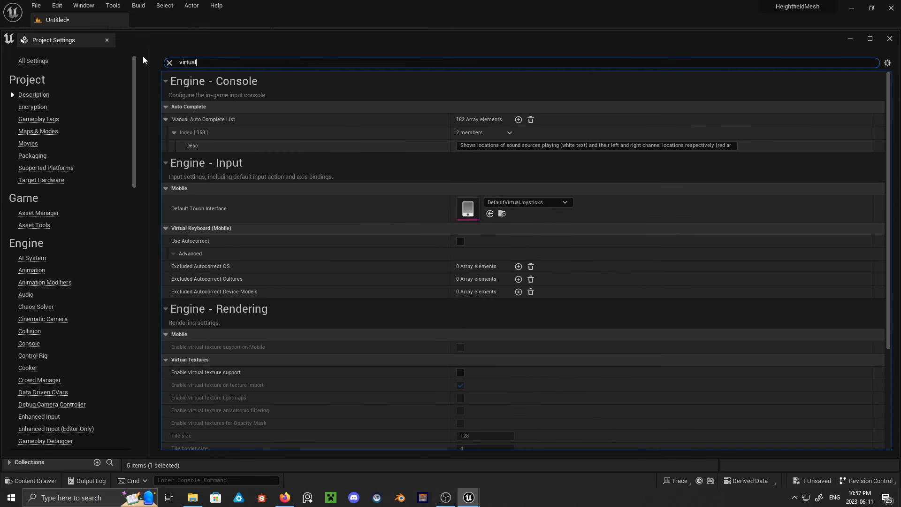
click(461, 373)
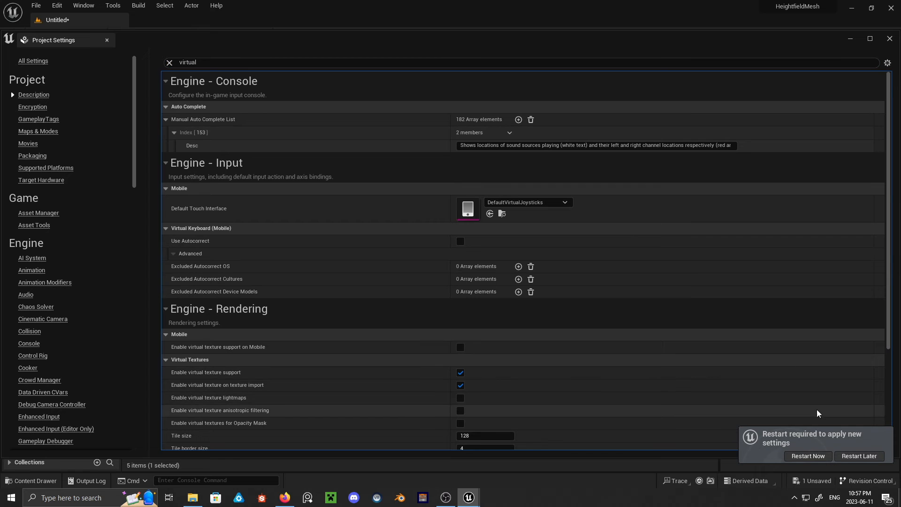
- Find the experimental Virtual Heightfield Mesh plugin by searching the plugins for "height" and enable it, accepting the experimental-version warning
click(58, 5)
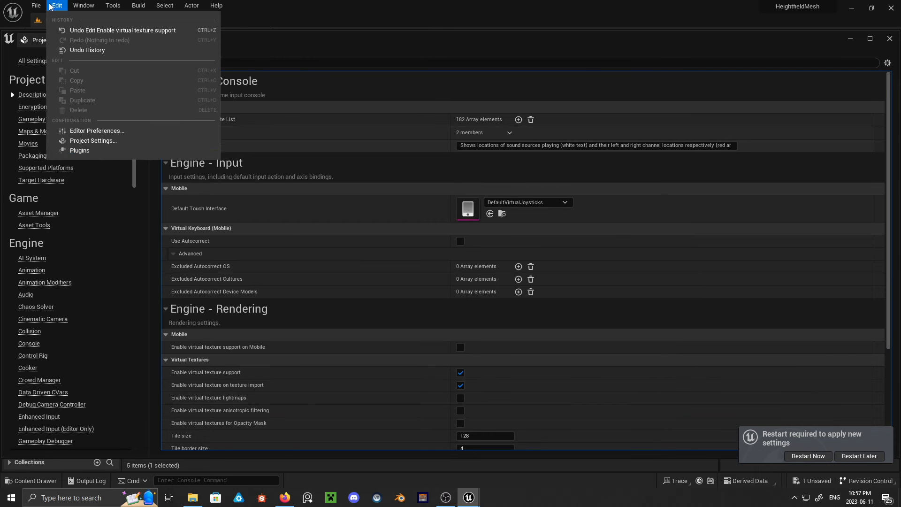
click(96, 153)
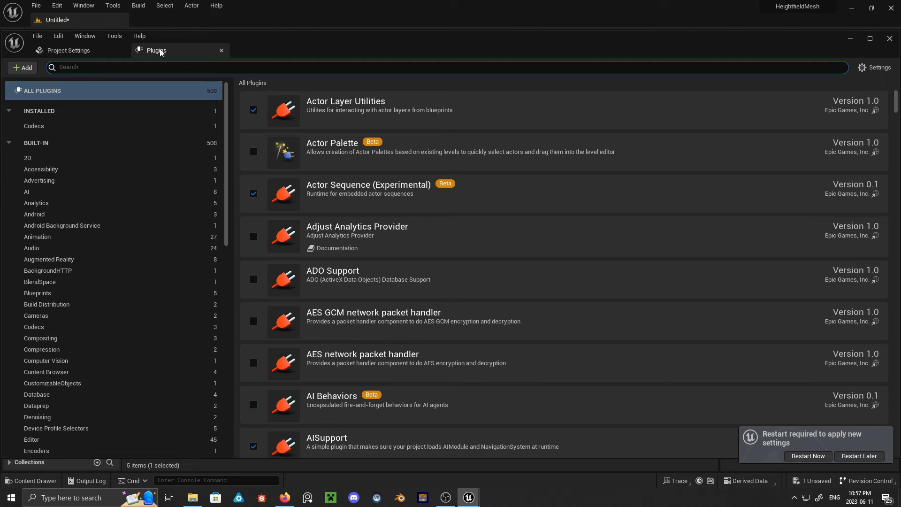
text(height)
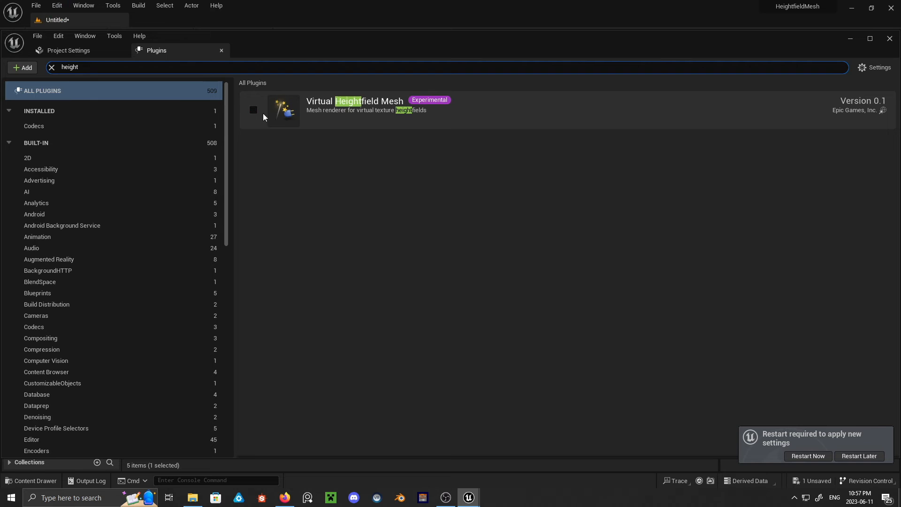
click(253, 110)
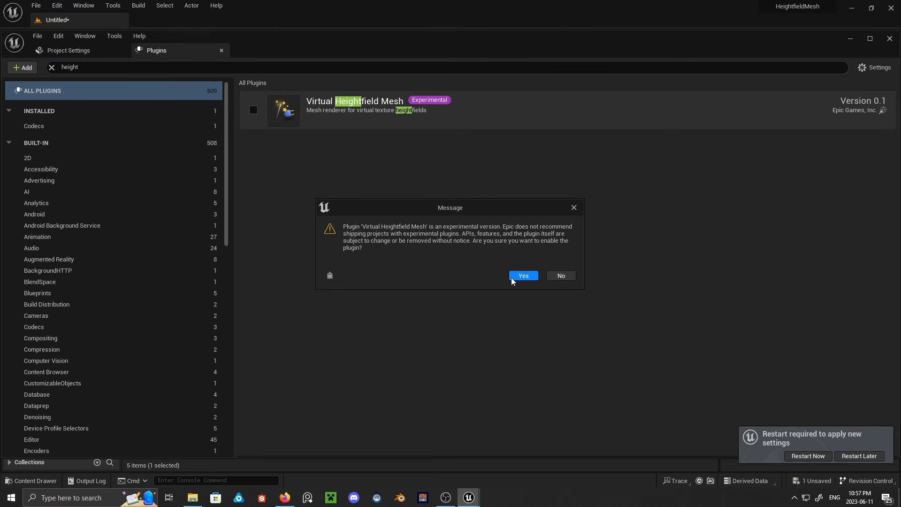
click(521, 276)
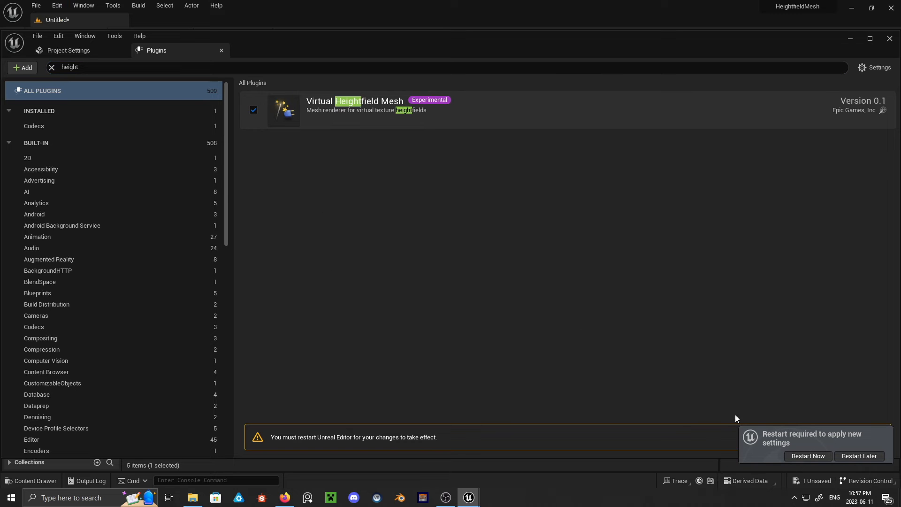
- Restart the editor to apply the new settings, saving the untitled level in the Content folder as HeightField_LVL
click(807, 456)
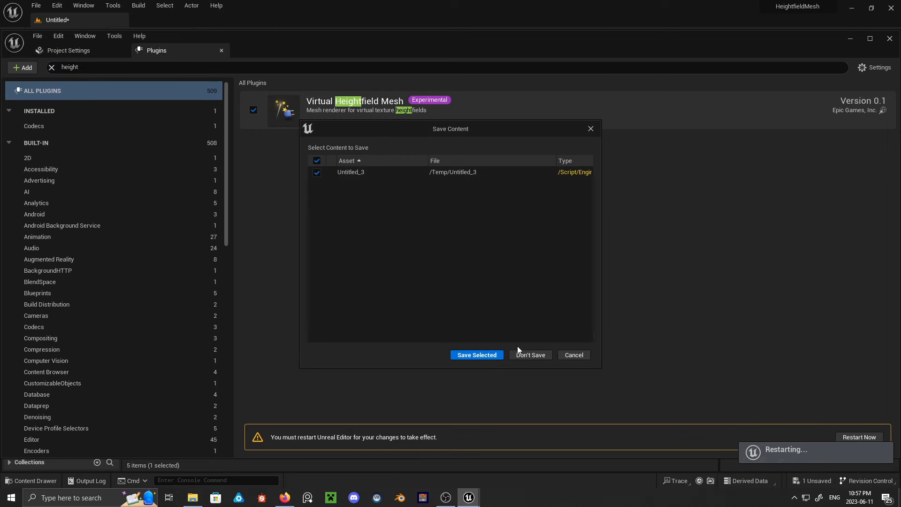
click(477, 355)
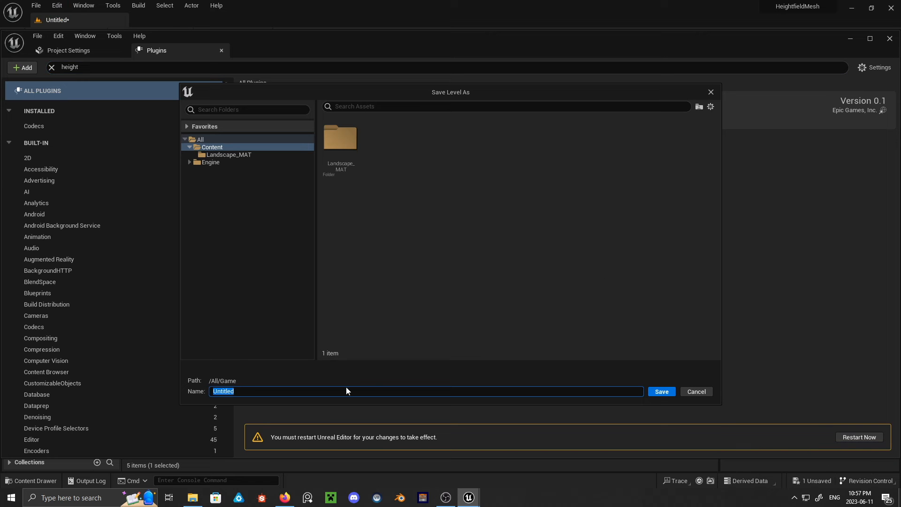
text(New)
key(BackSpace)
key(BackSpace)
key(BackSpace)
text(He)
click(671, 392)
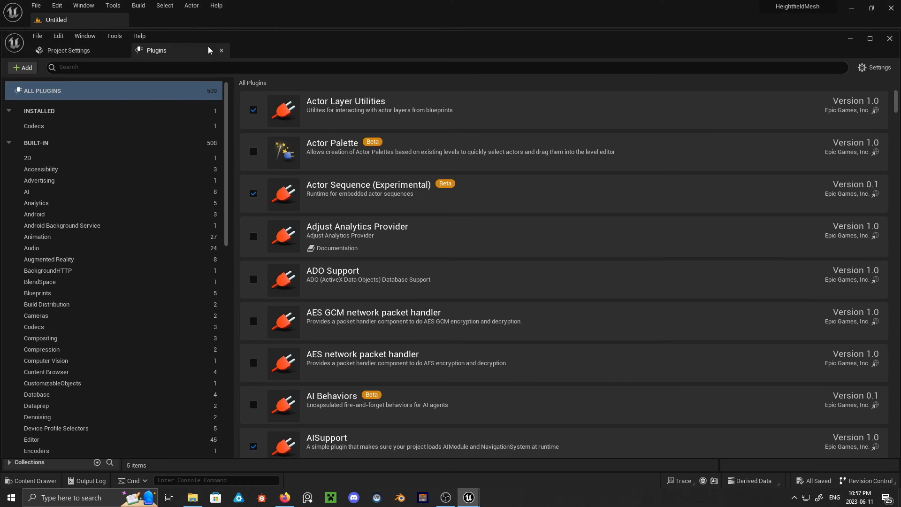
- Close the plugins and project settings windows and open the HeightField_LVL level from the Content folder
click(222, 51)
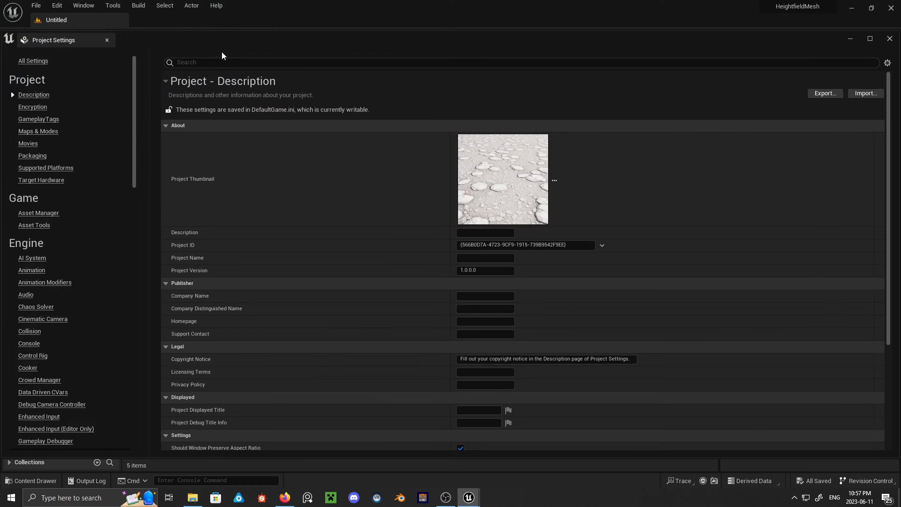
click(889, 39)
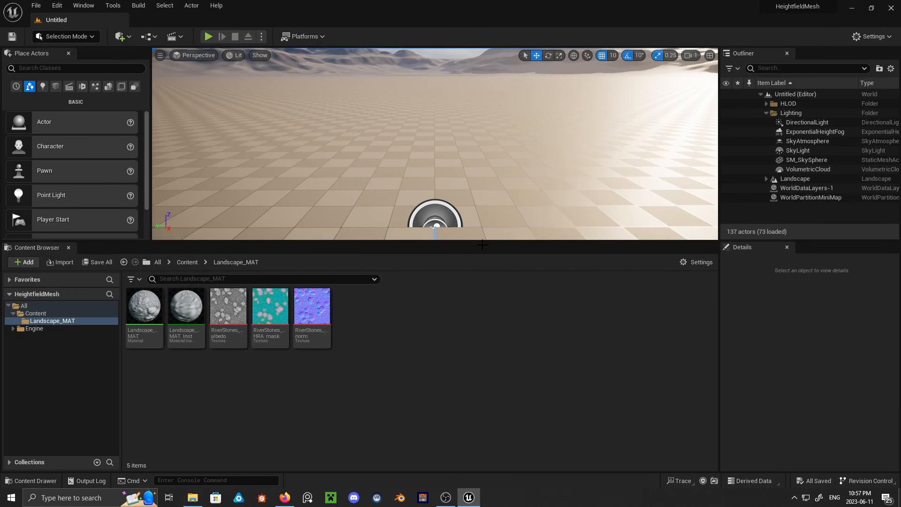
click(187, 262)
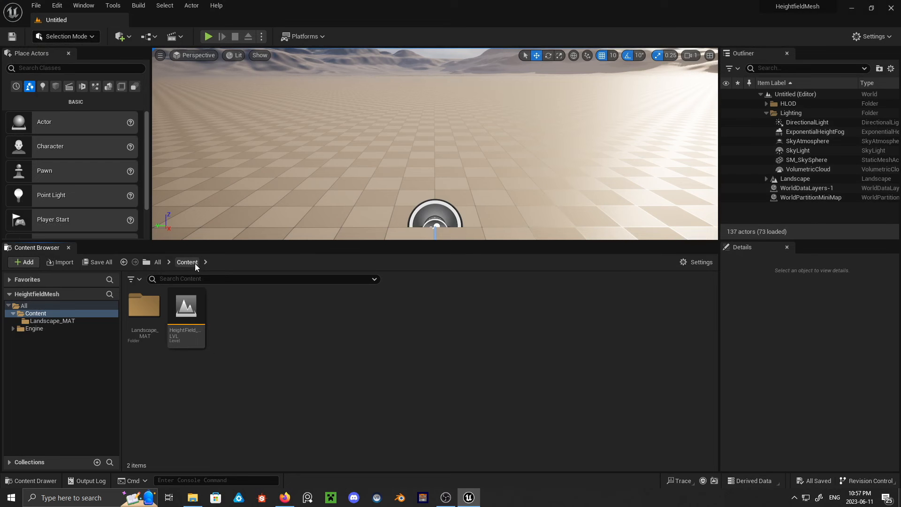
double_click(186, 307)
right_drag(428, 171, 421, 195)
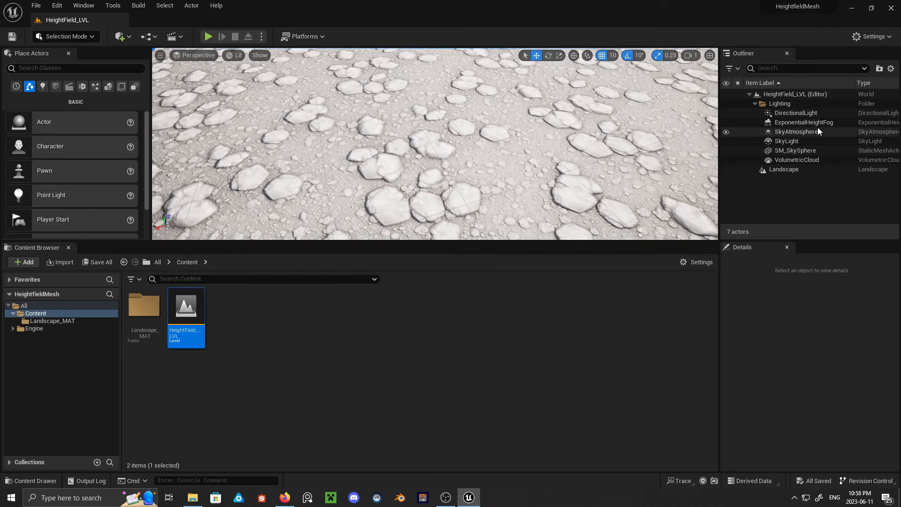
- Set the DirectionalLight's intensity to 3 lux
click(795, 114)
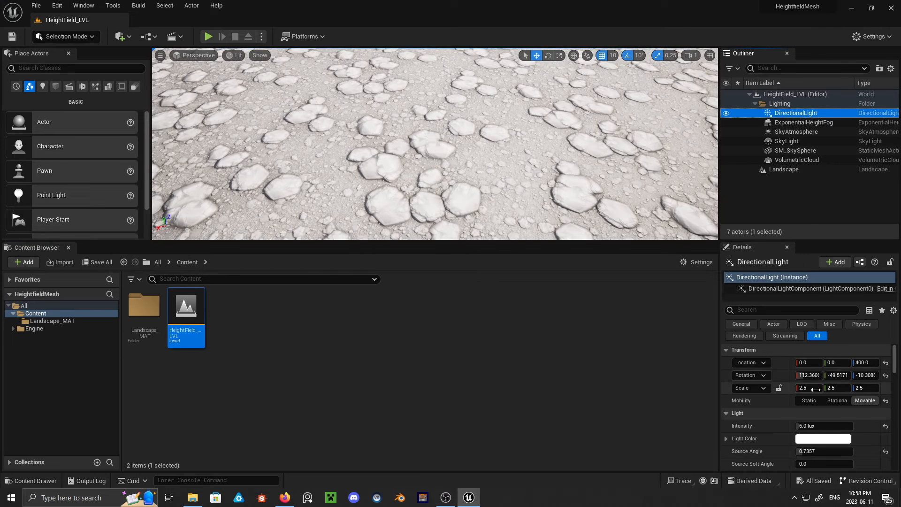
scroll(826, 404, down, 2)
click(830, 399)
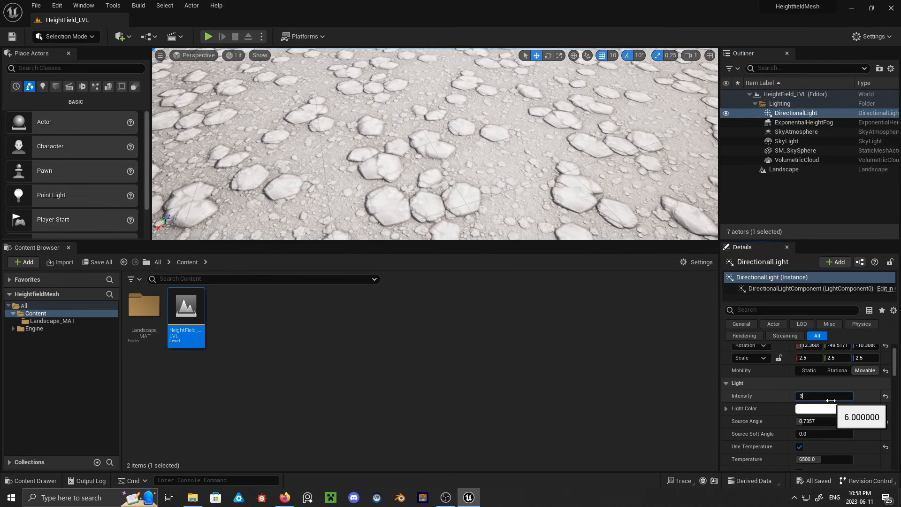
key(Return)
right_drag(489, 173, 296, 242)
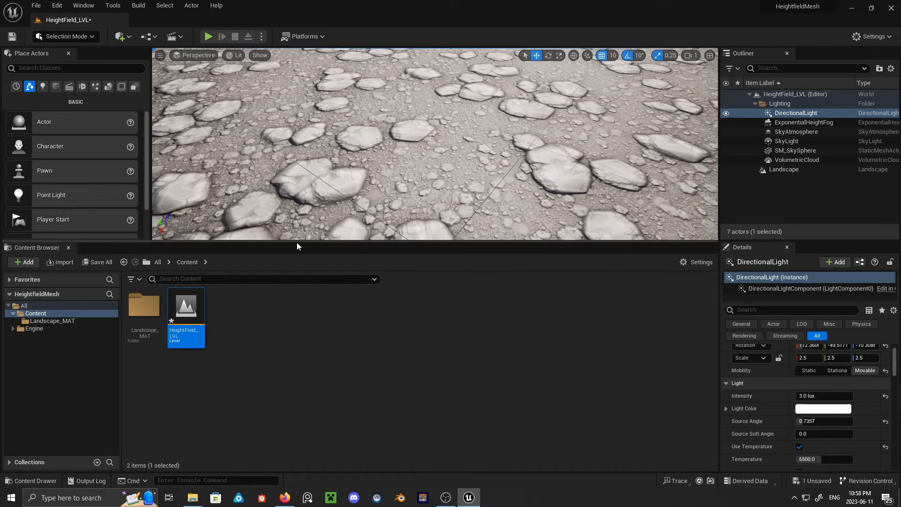
- Create a Runtime Virtual Texture asset in the Content folder and name it RTV_Height
drag(298, 243, 298, 271)
click(245, 356)
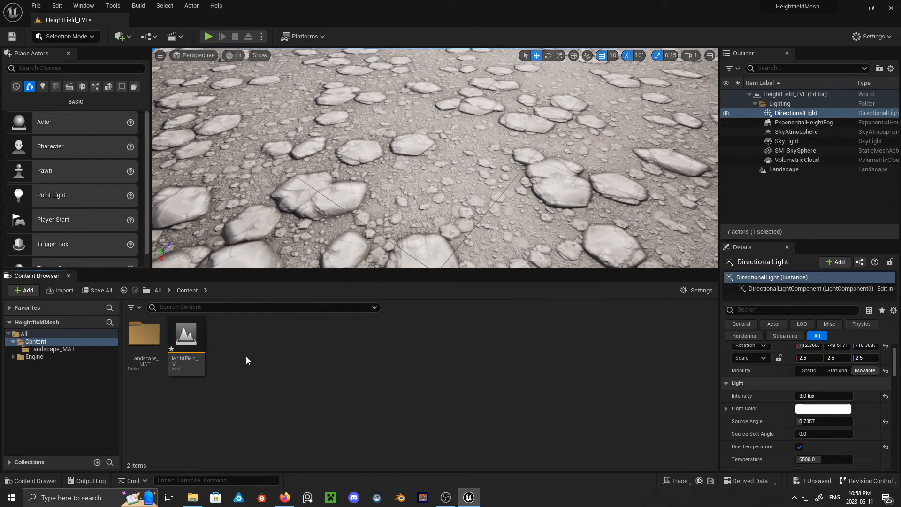
right_click(280, 347)
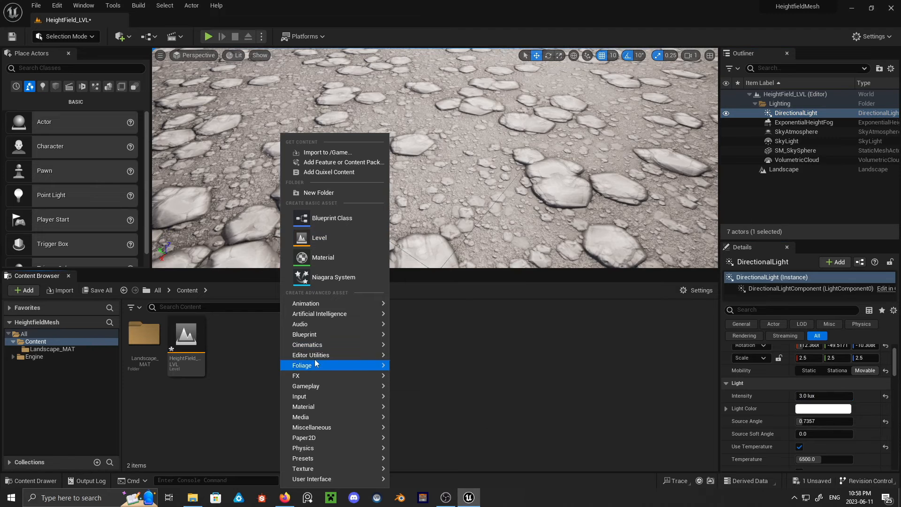
mouse_move(323, 429)
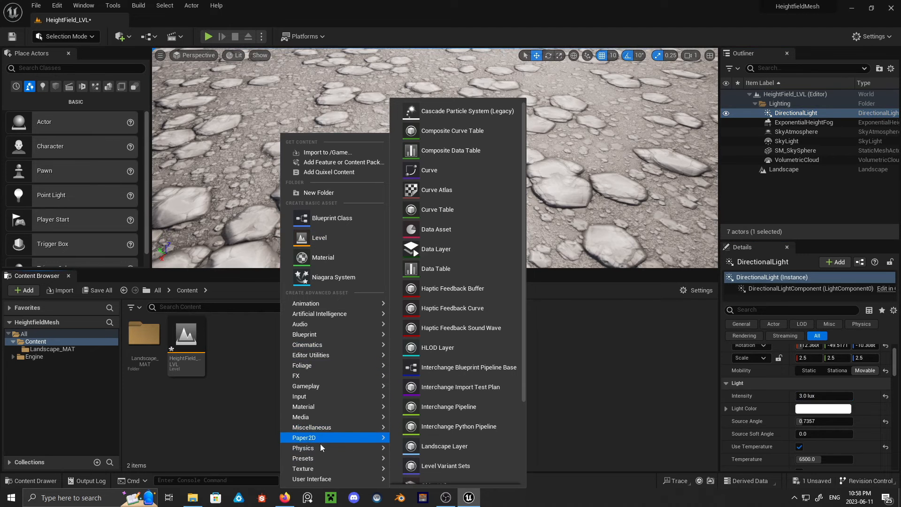
mouse_move(311, 467)
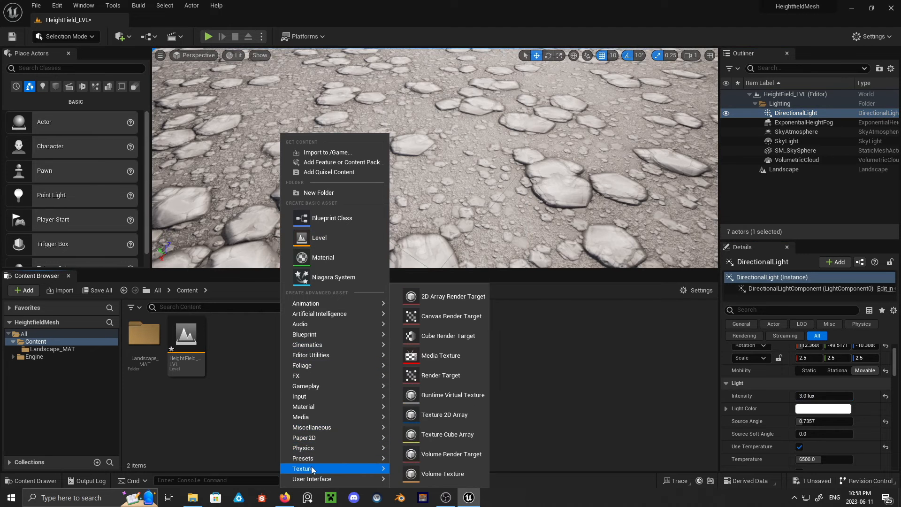
click(450, 395)
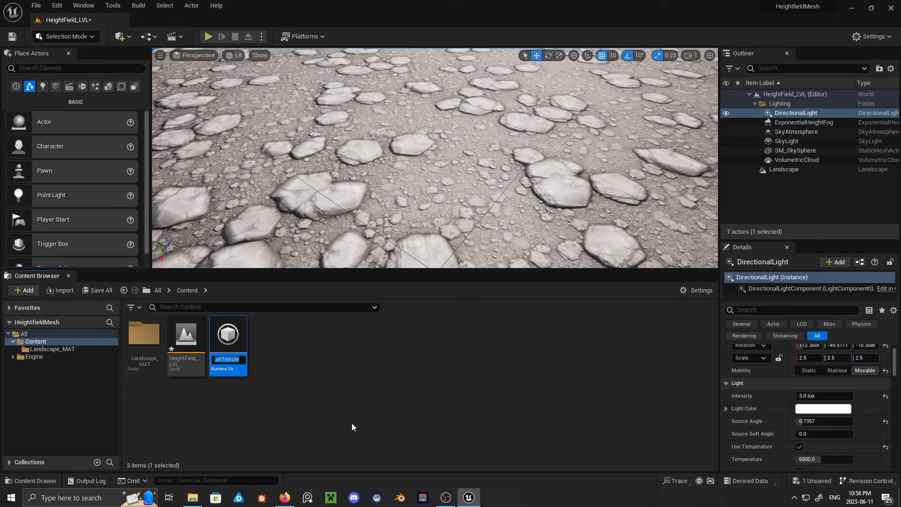
text(RTV_Height)
key(Return)
- Create a second Runtime Virtual Texture asset in the Content folder and name it RVT_Albedo
click(317, 360)
right_click(310, 358)
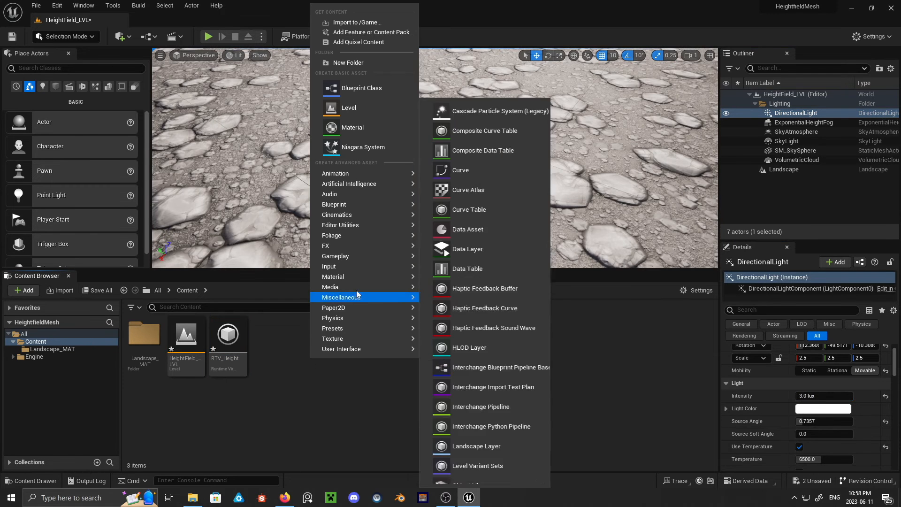
mouse_move(345, 327)
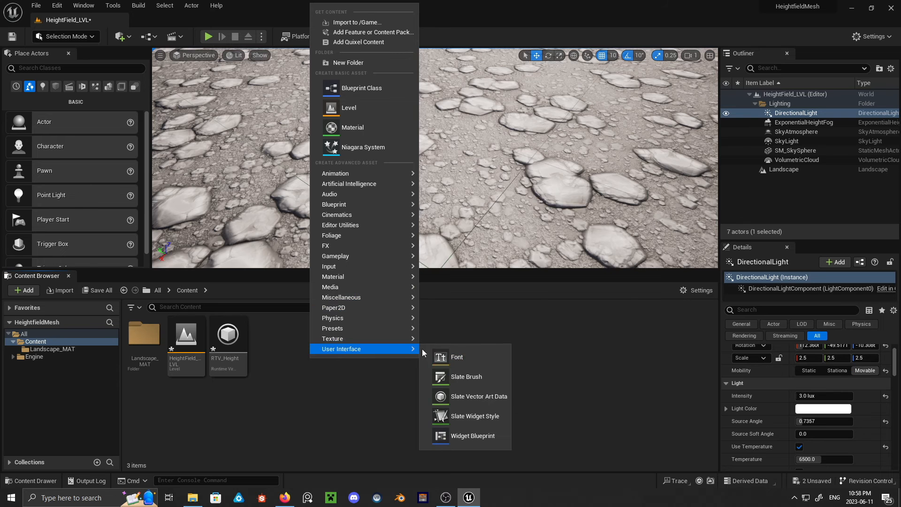
mouse_move(386, 337)
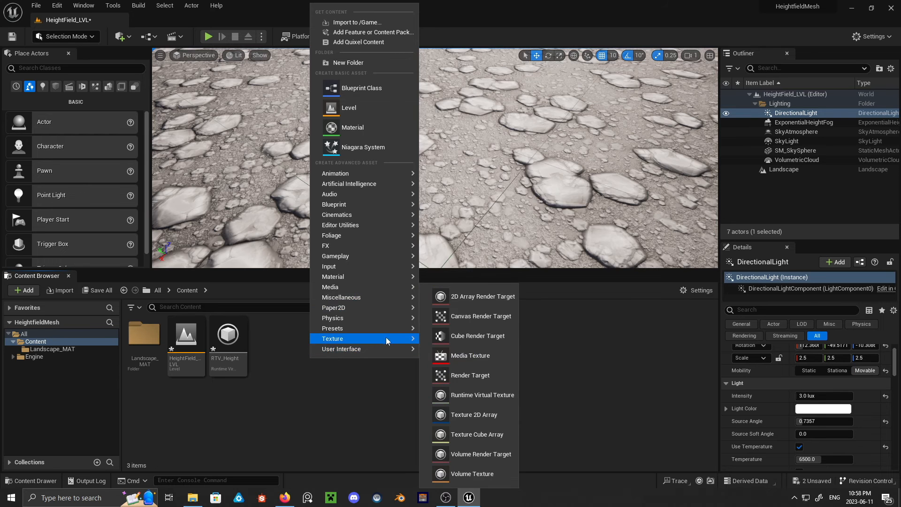
click(474, 395)
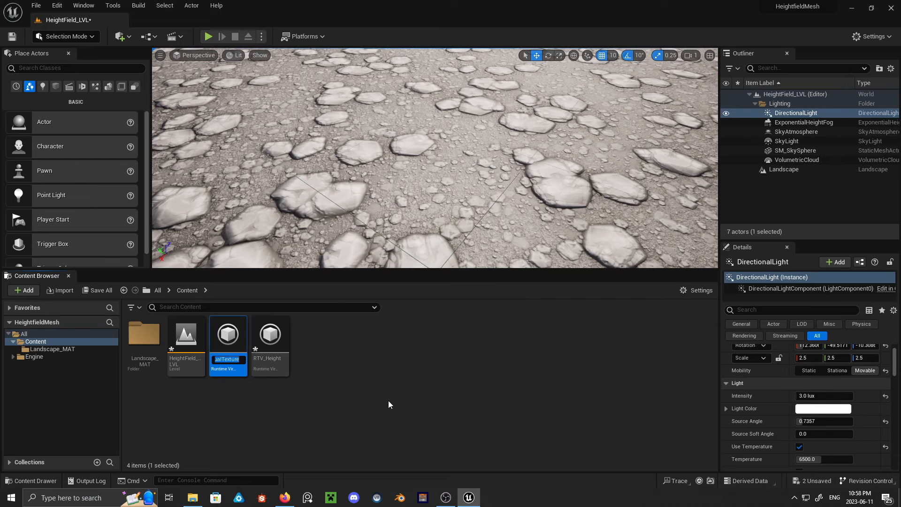
text(R)
text(VT_)
text(Albedo)
key(Return)
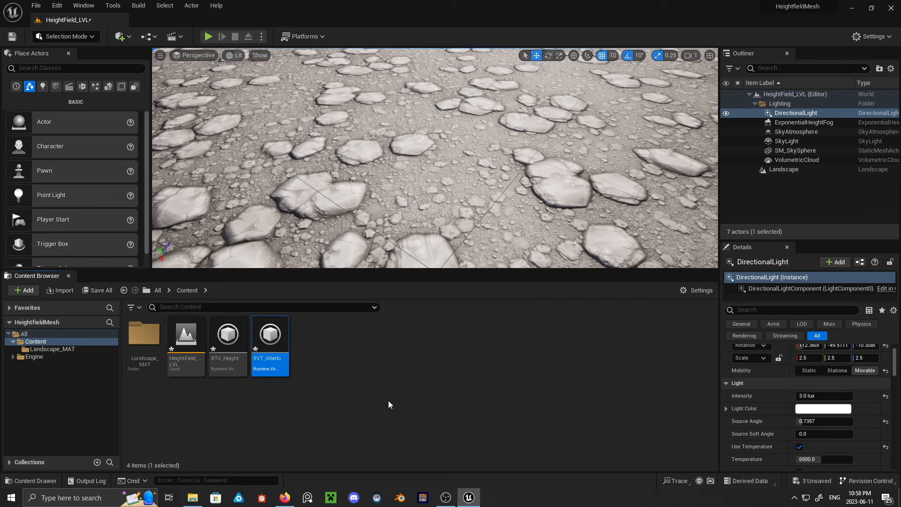
- Set the virtual texture content of RTV_Height to World Height, then save and close the asset
double_click(229, 335)
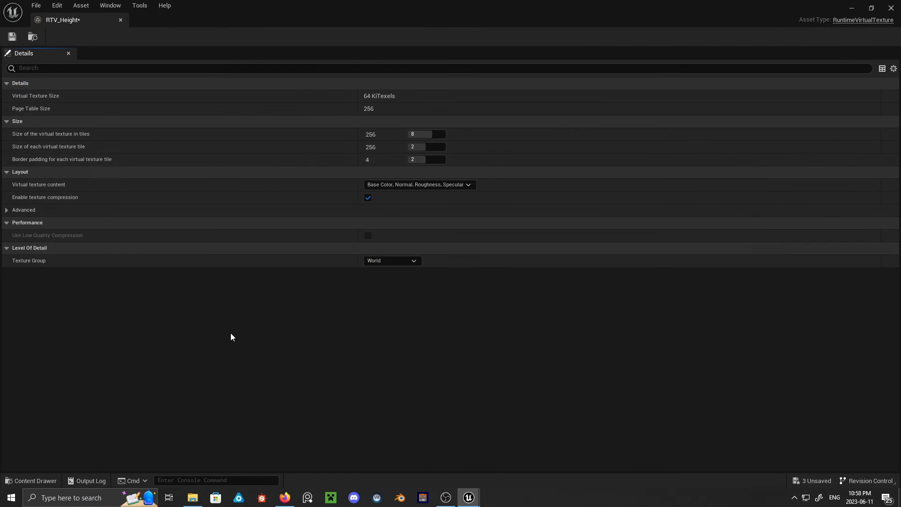
click(393, 184)
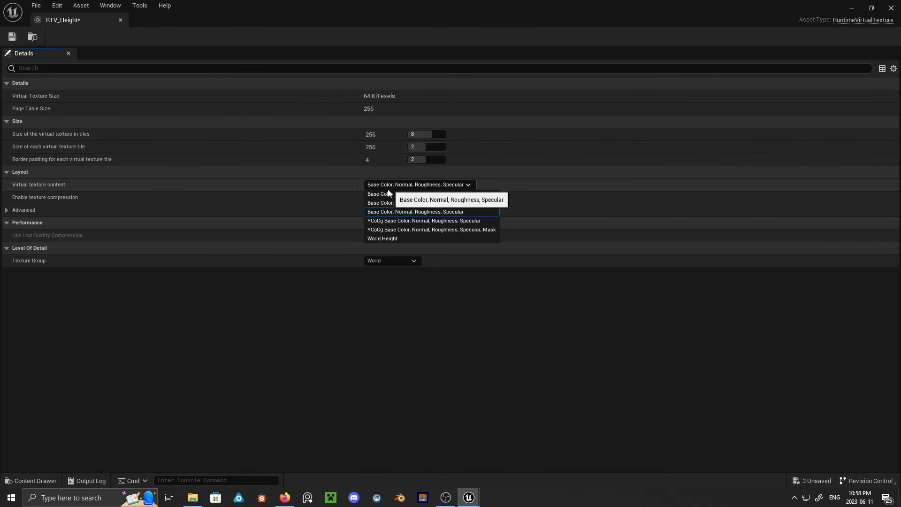
click(392, 237)
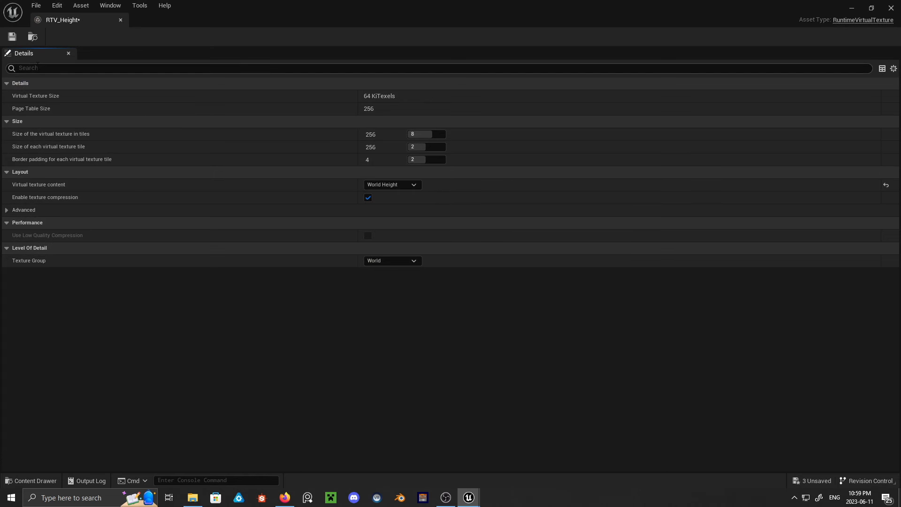
click(12, 37)
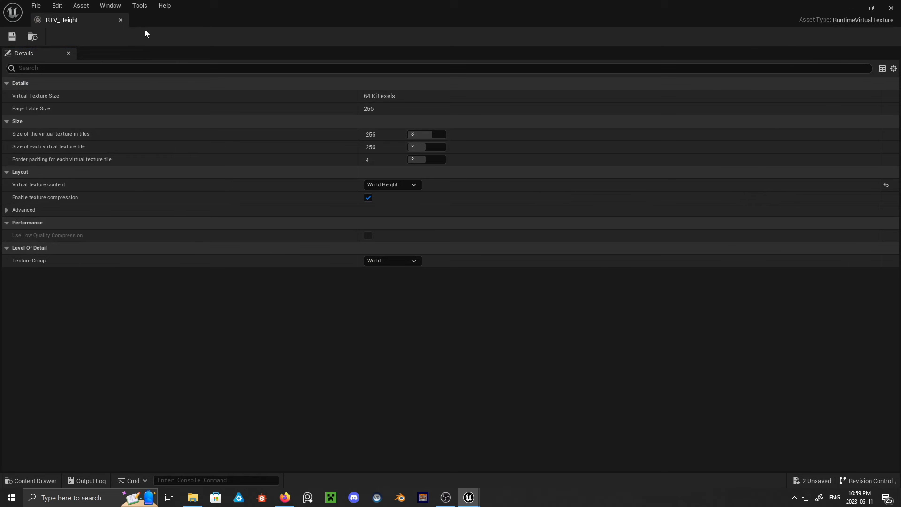
click(120, 20)
- Open RVT_Albedo, keep its content as Base Color, Normal, Roughness, Specular, then save and close the asset
double_click(269, 334)
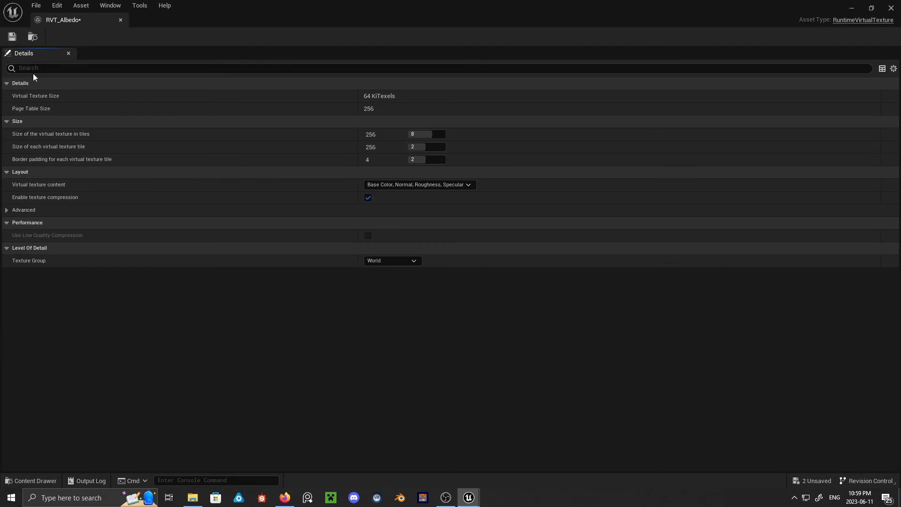
click(13, 36)
click(120, 19)
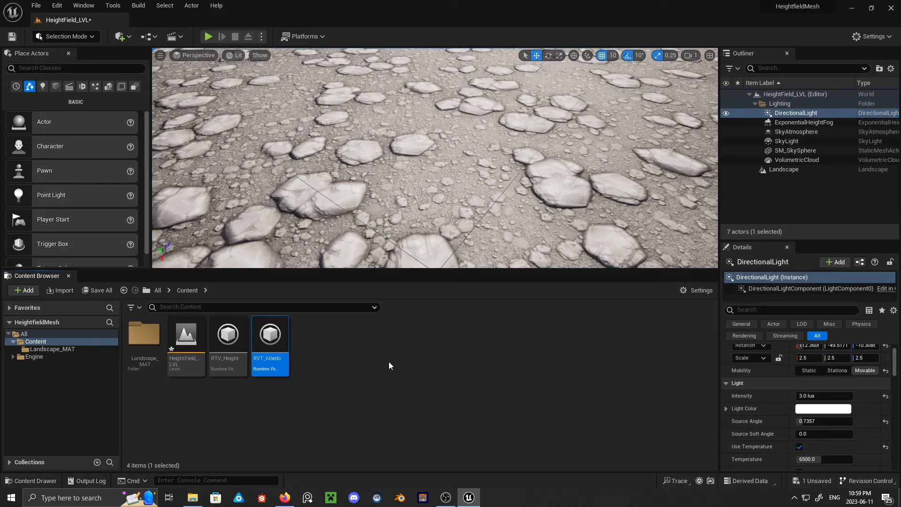
- Select the Landscape, enlarge its details area and filter its properties by "Virtual" to find the virtual texture settings
click(784, 169)
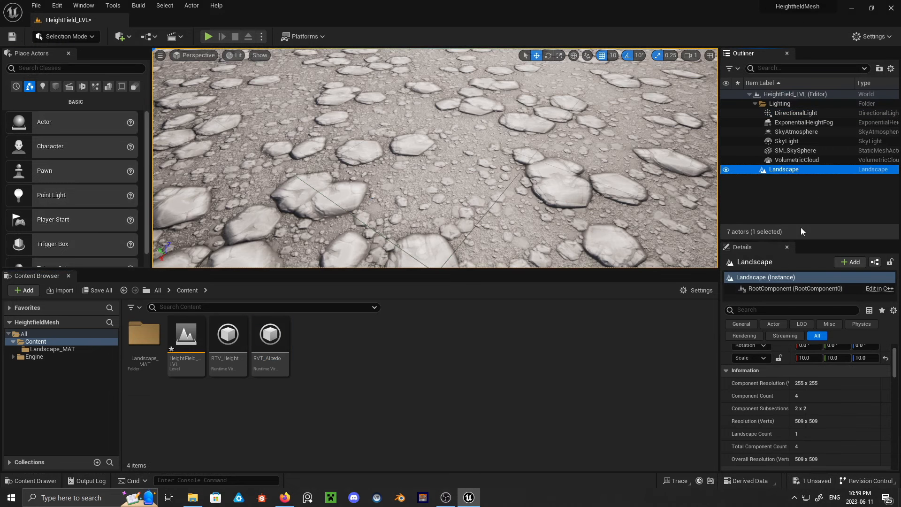
drag(719, 334, 622, 334)
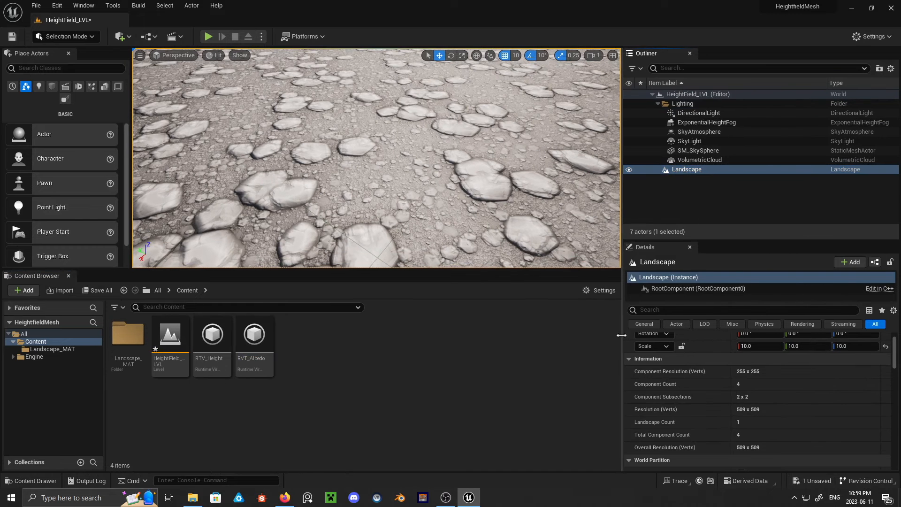
drag(731, 240, 757, 127)
scroll(776, 375, down, 10)
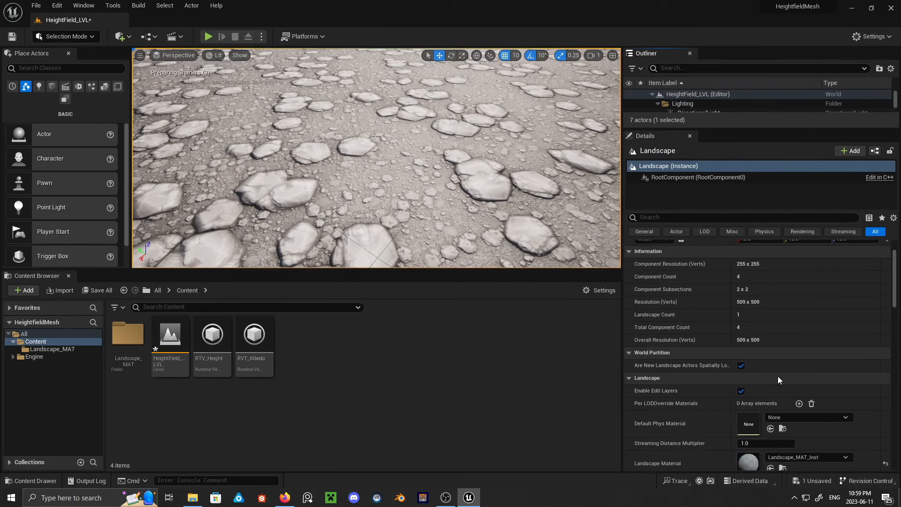
scroll(774, 380, down, 15)
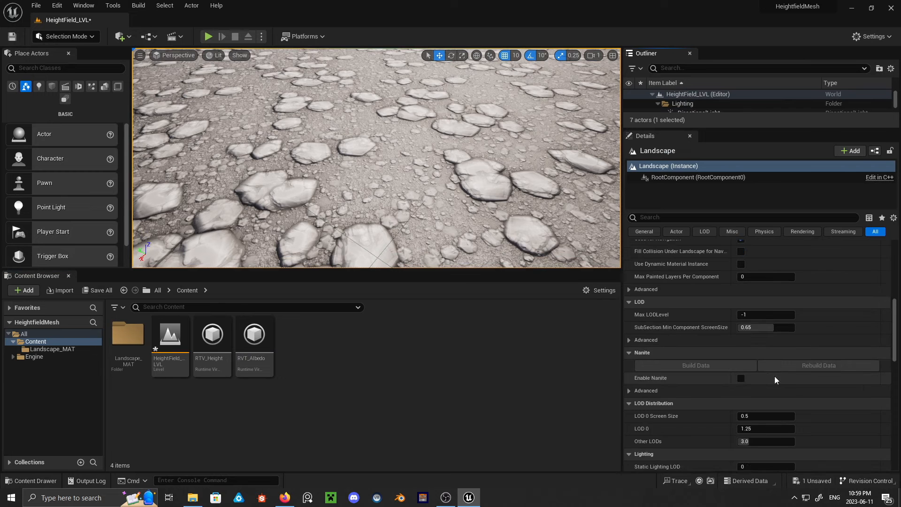
scroll(773, 376, down, 15)
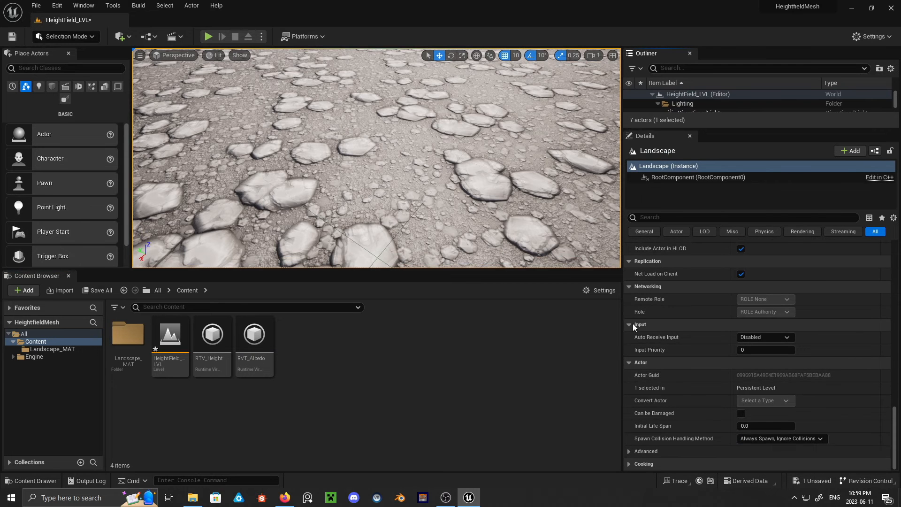
scroll(689, 302, up, 4)
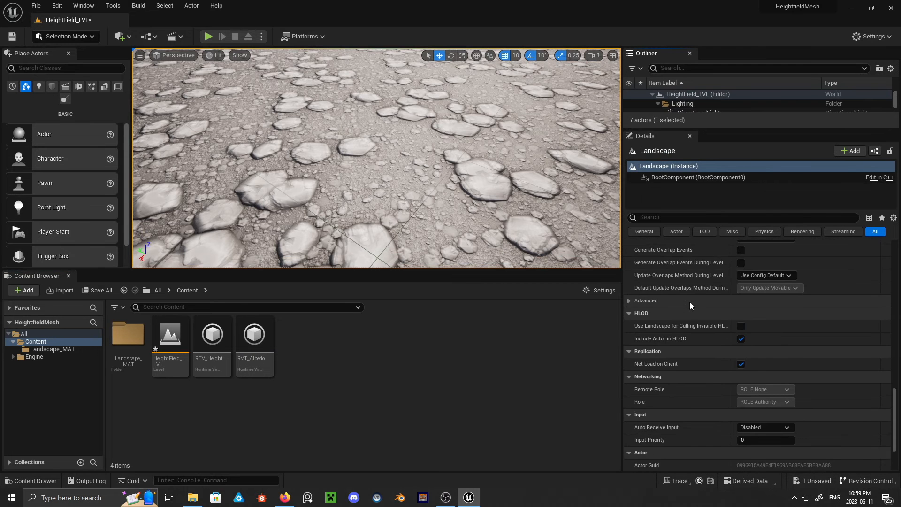
scroll(689, 303, up, 3)
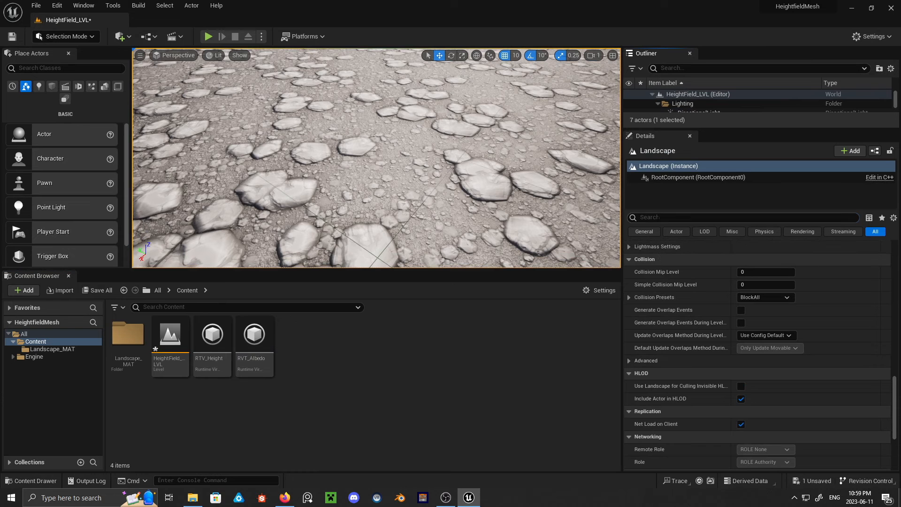
click(657, 218)
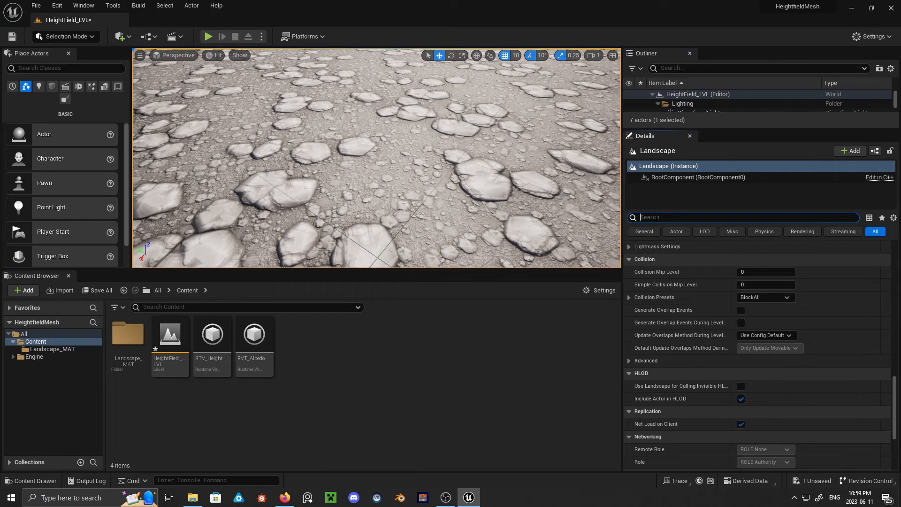
text(Vi)
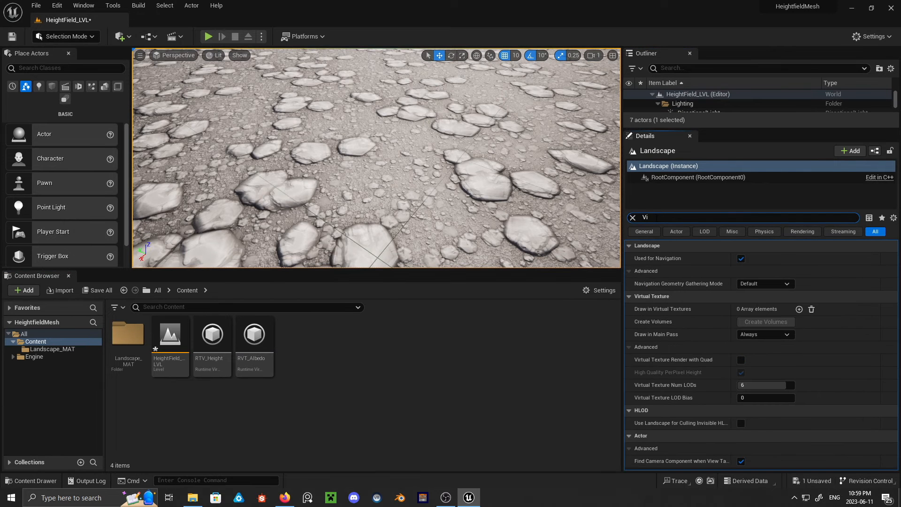
text(rtual)
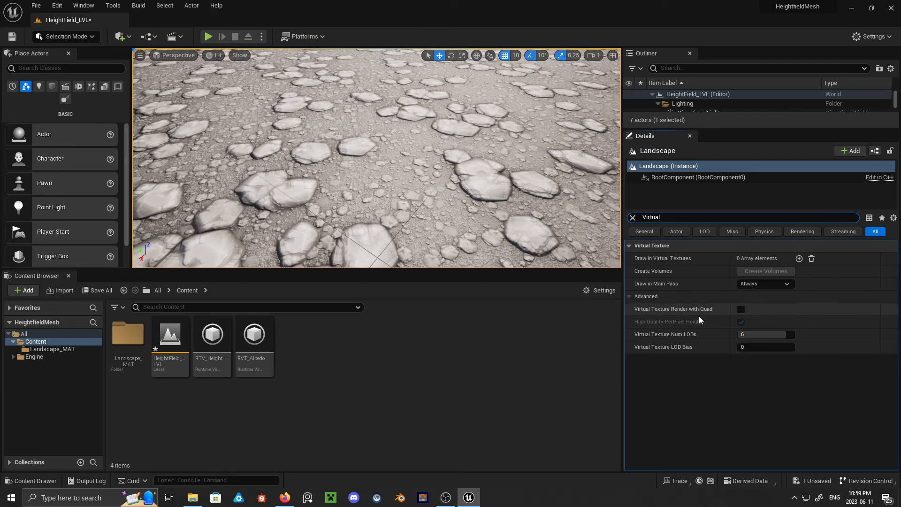
- Add two Draw in Virtual Textures entries to the Landscape, assigning RTV_Height to index 0 and RVT_Albedo to index 1, and clear the property filter
click(799, 259)
click(799, 259)
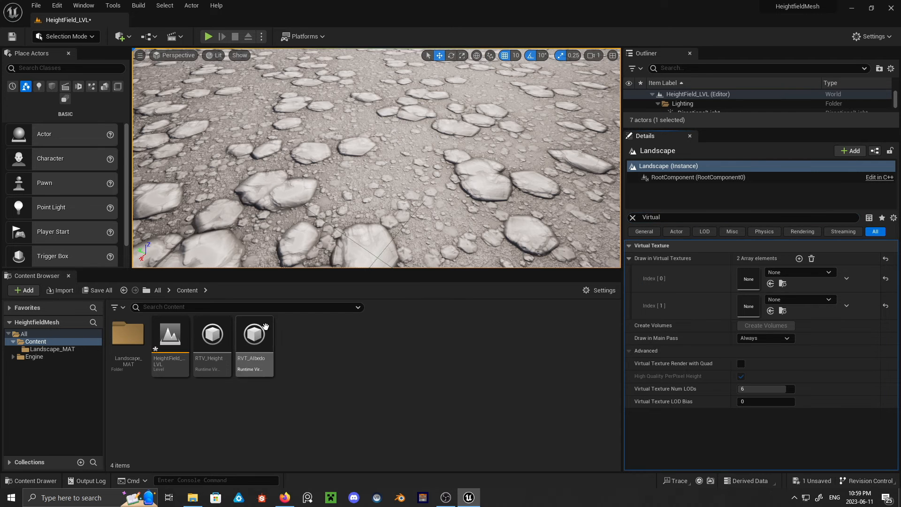
drag(212, 334, 750, 279)
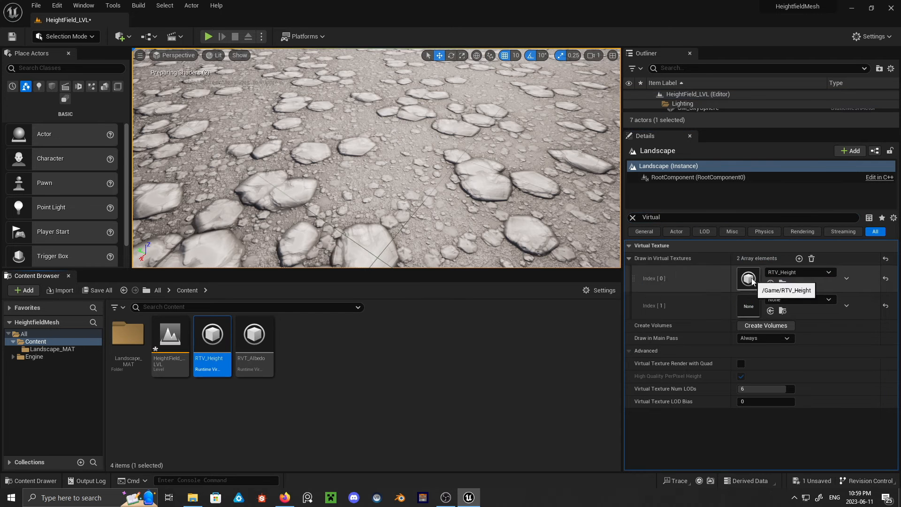
drag(255, 334, 750, 309)
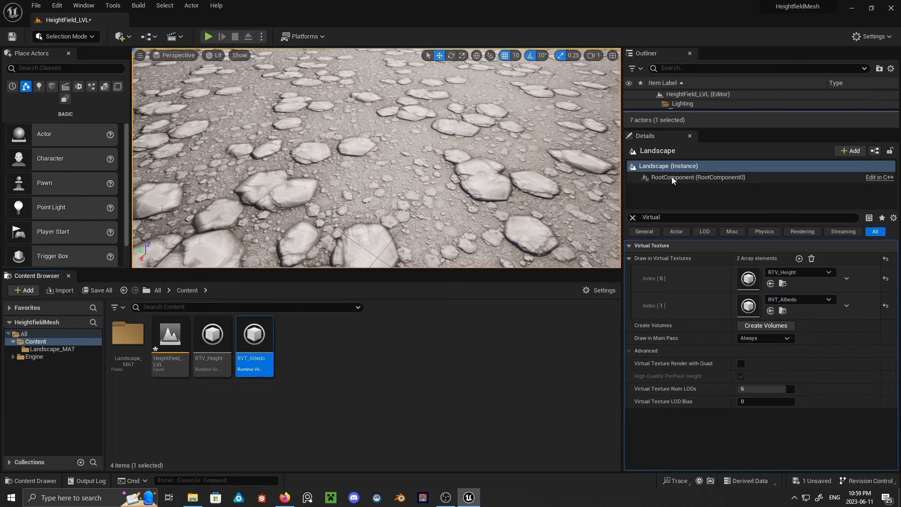
click(633, 217)
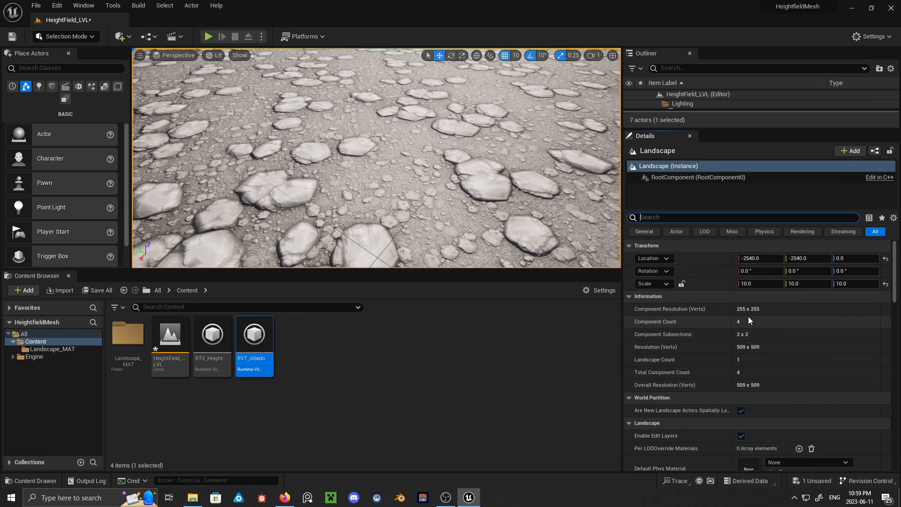
- Find the Runtime Virtual Texture Volume actor by searching for "virtual" and place one on the landscape
right_drag(347, 190, 328, 167)
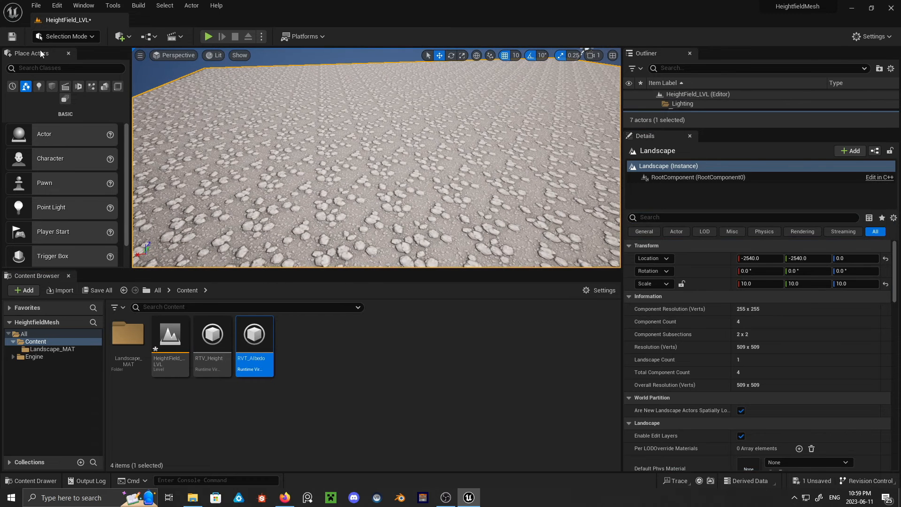
click(57, 68)
text(virtual)
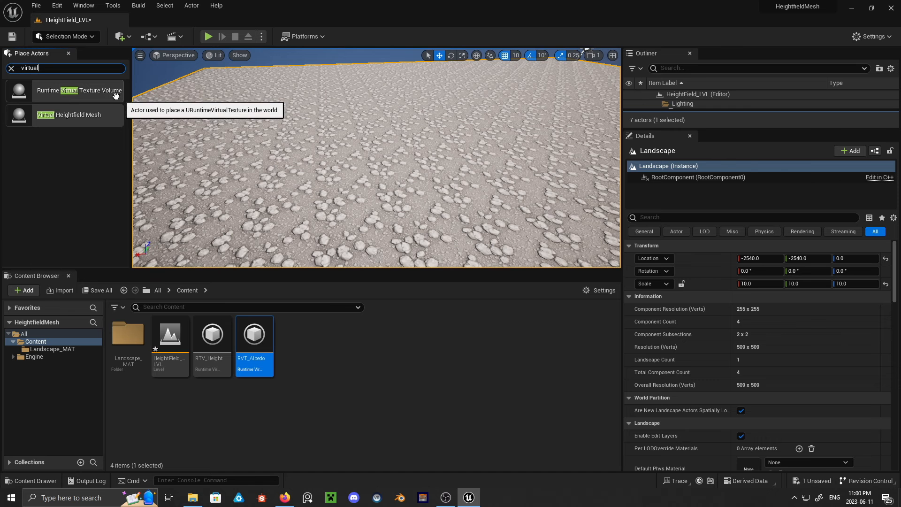
drag(69, 93, 506, 166)
drag(453, 150, 454, 150)
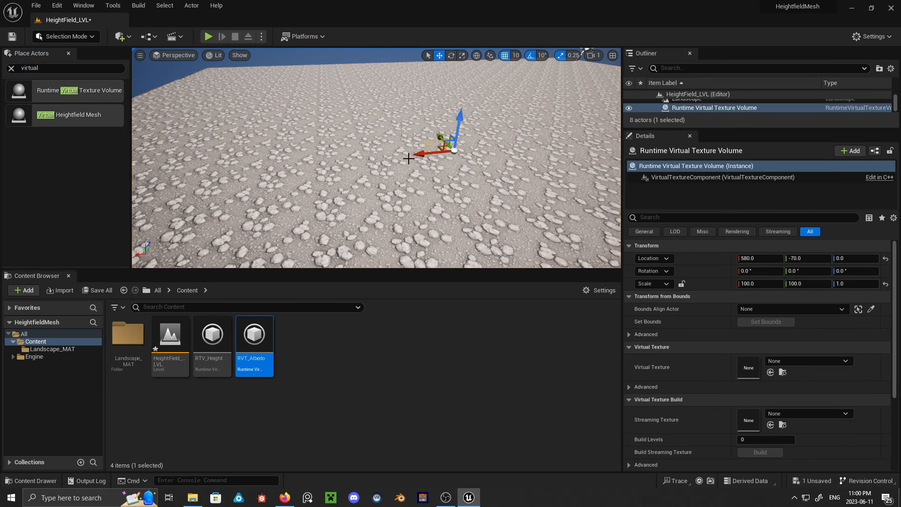
right_drag(408, 157, 422, 169)
key(s)
scroll(565, 230, up, 2)
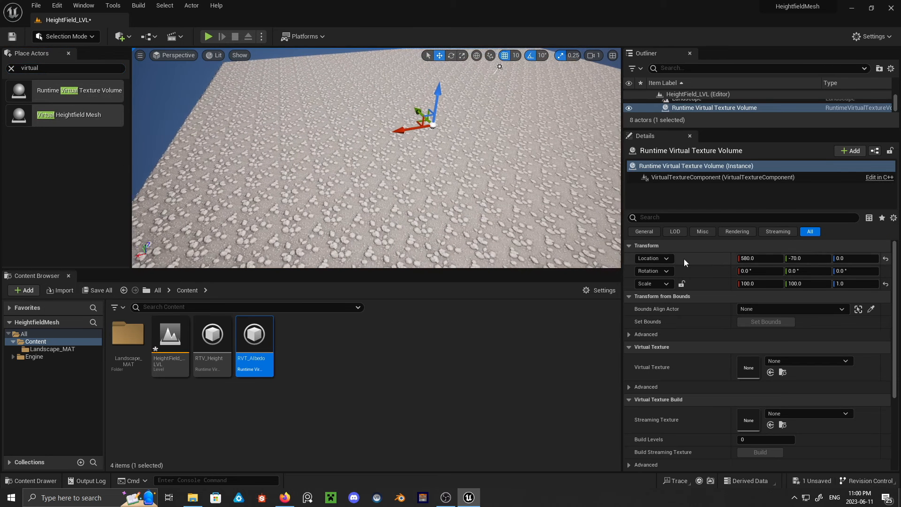
- Enlarge the actor list and rename the Runtime Virtual Texture Volume as RVT_Height_Volume
click(262, 121)
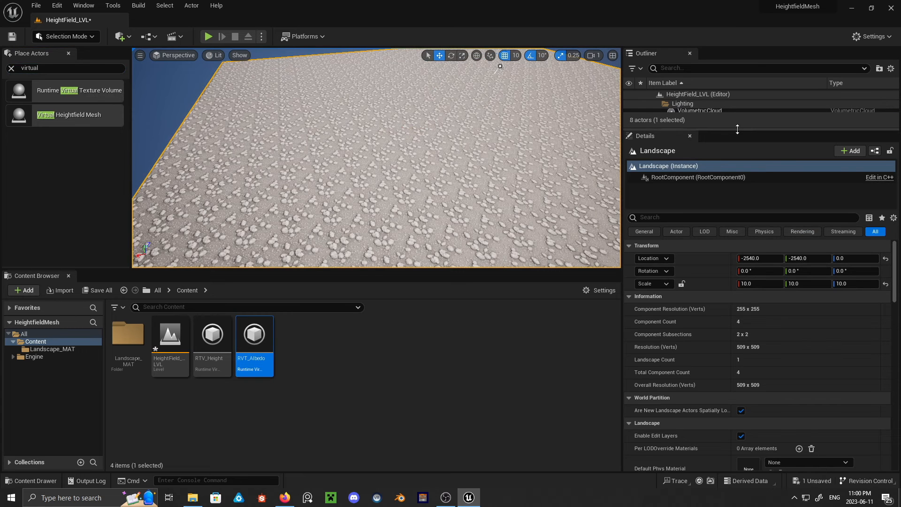
drag(736, 127, 734, 303)
click(718, 178)
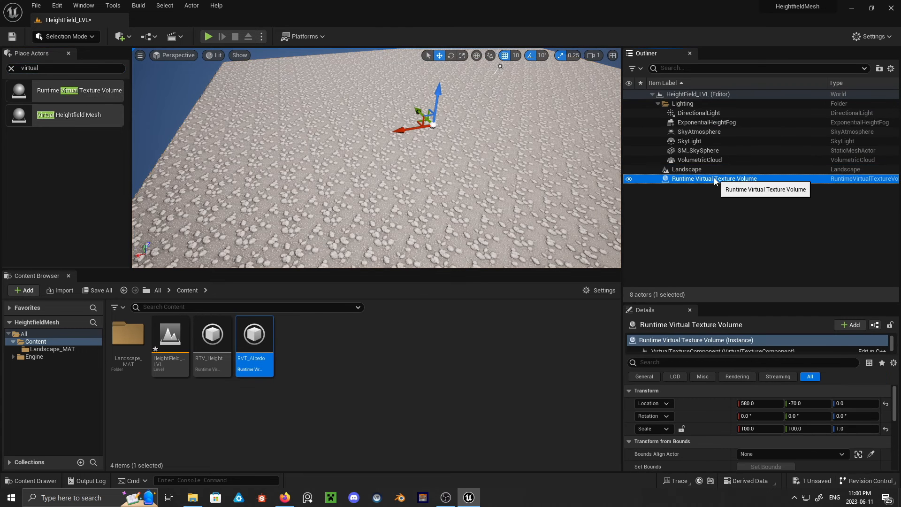
click(714, 179)
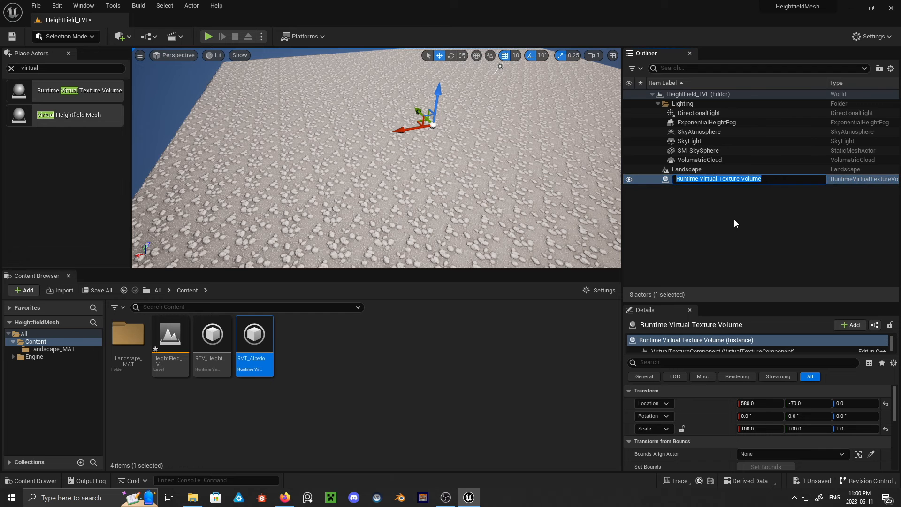
text(RVT_)
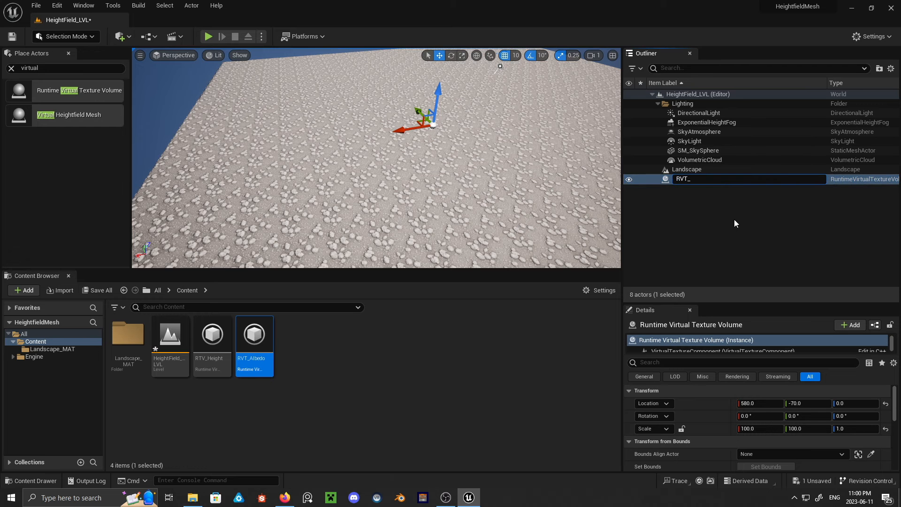
text(Height_Volume)
key(Return)
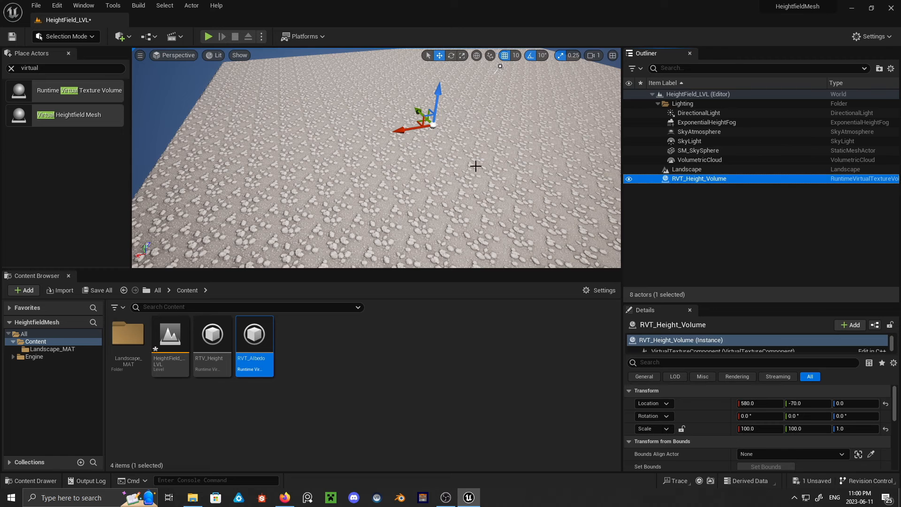
- Set the Bounds Align Actor of RVT_Height_Volume to Landscape
mouse_move(451, 176)
right_down()
mouse_move(473, 146)
mouse_move(458, 153)
mouse_move(462, 175)
right_up()
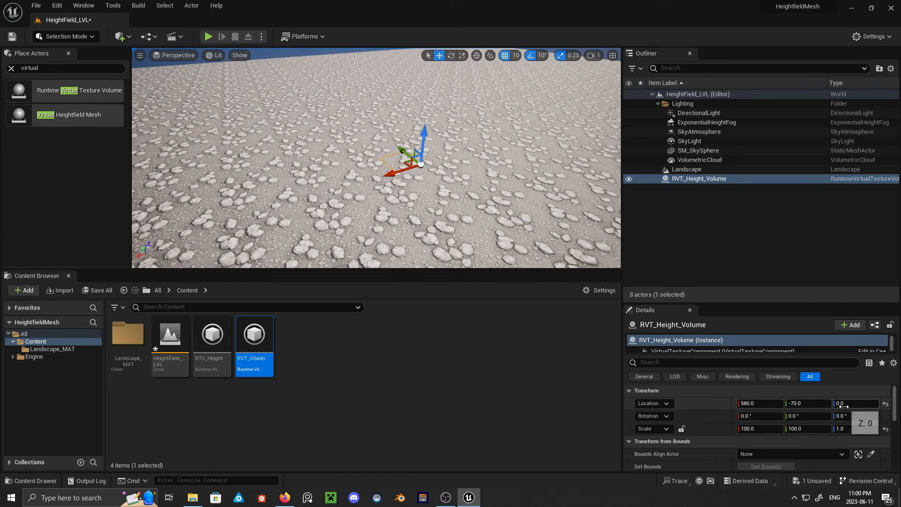
scroll(801, 413, down, 2)
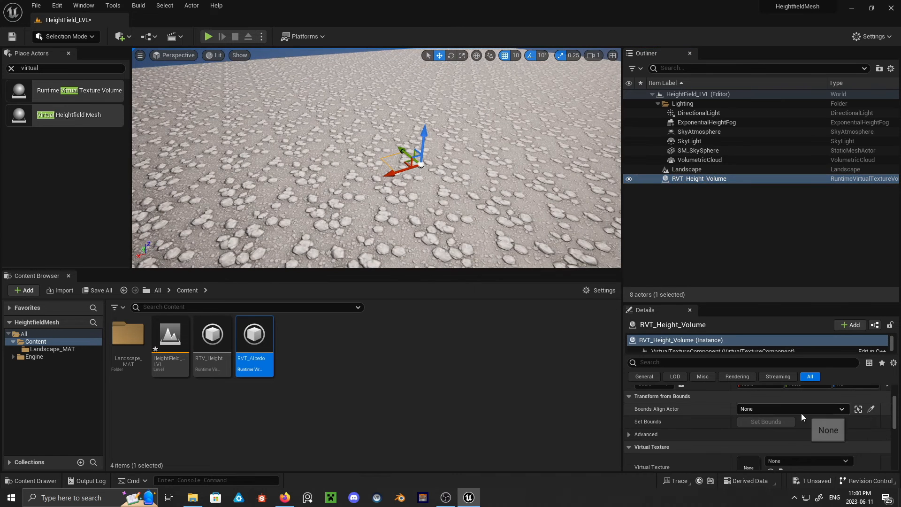
click(786, 408)
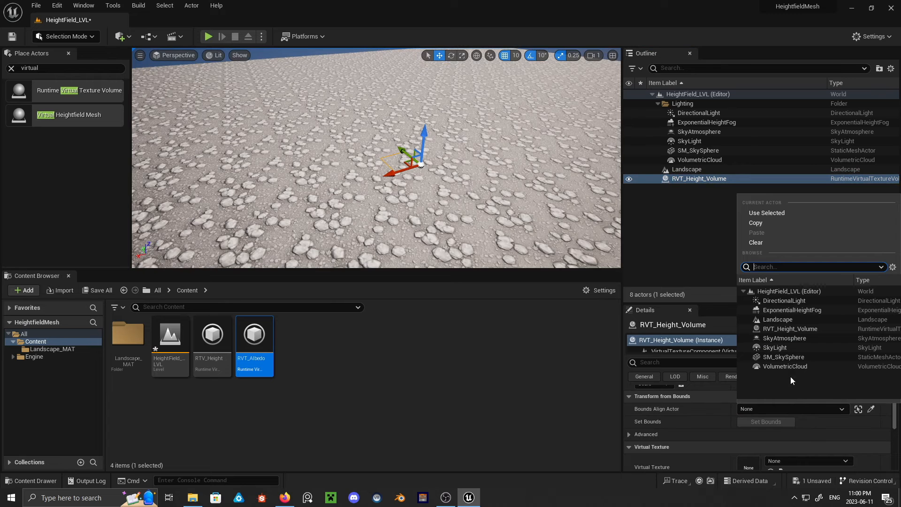
click(792, 321)
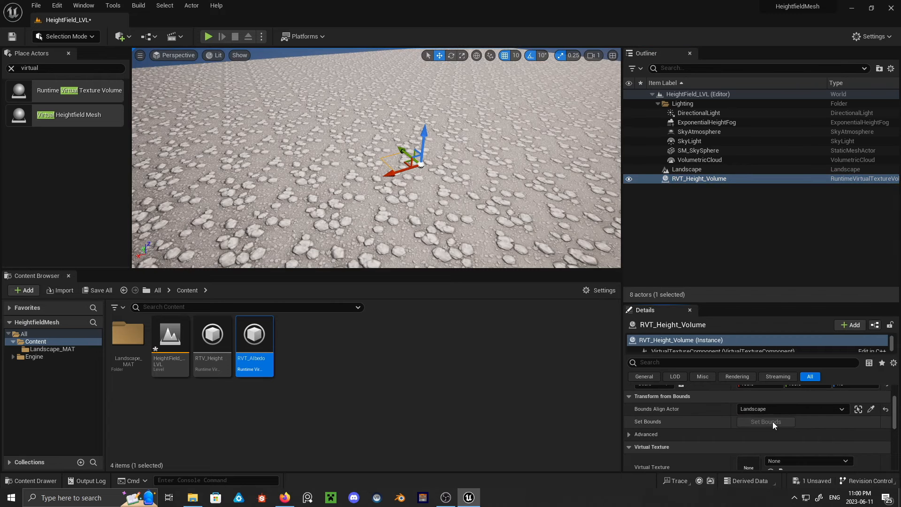
click(778, 410)
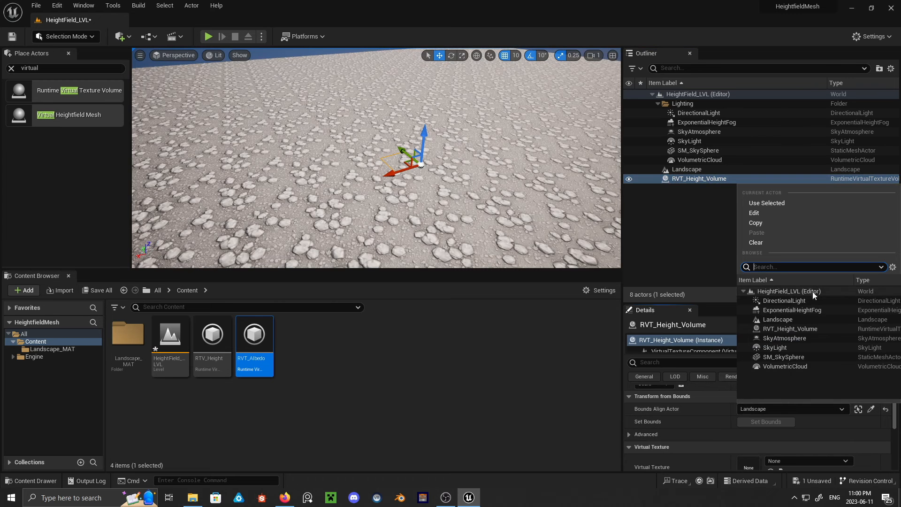
click(806, 423)
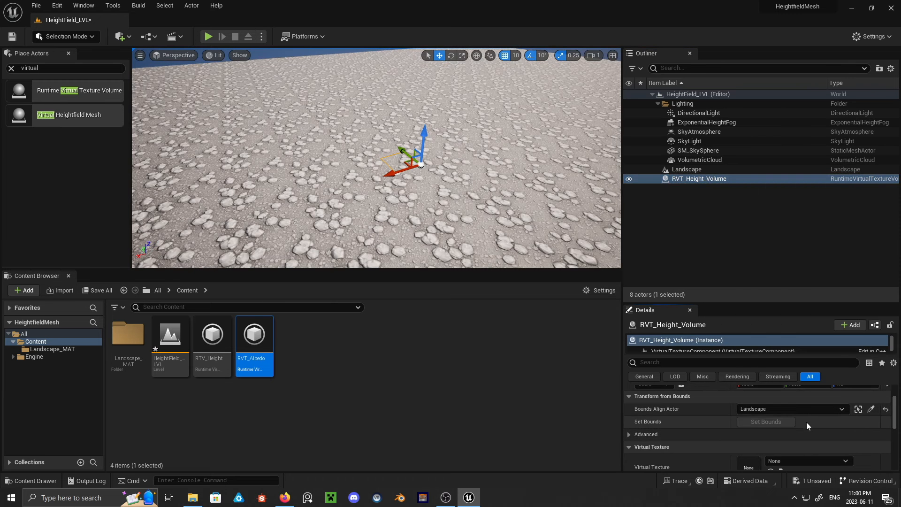
scroll(806, 422, up, 1)
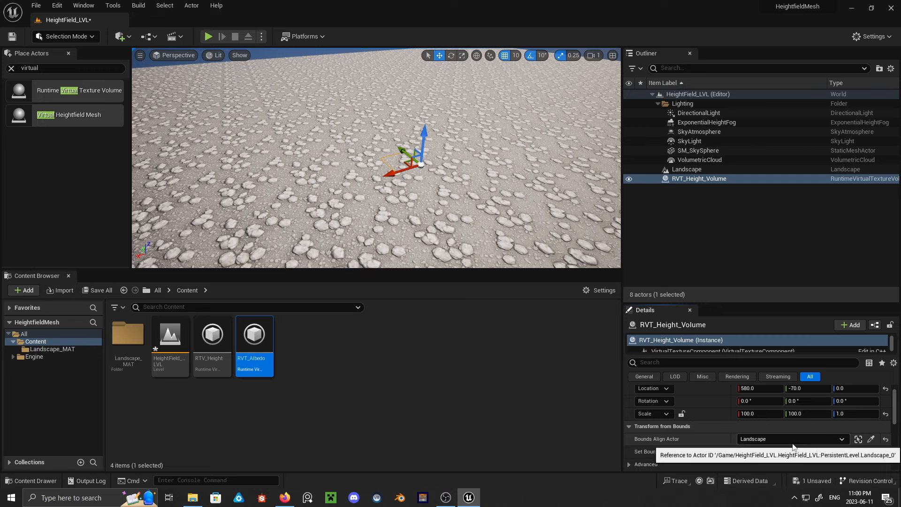
click(870, 439)
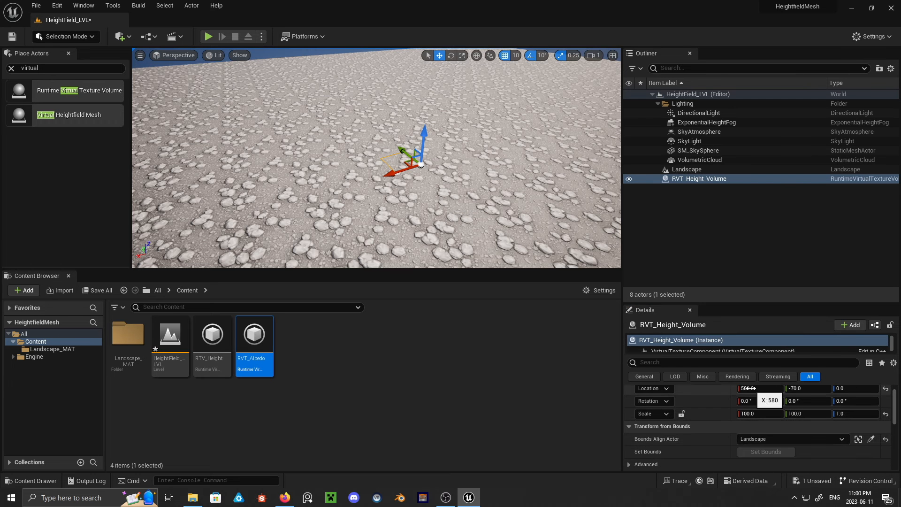
- Set the X and Y location of RVT_Height_Volume to -2540 each, copying the Landscape's location
right_drag(415, 197, 404, 181)
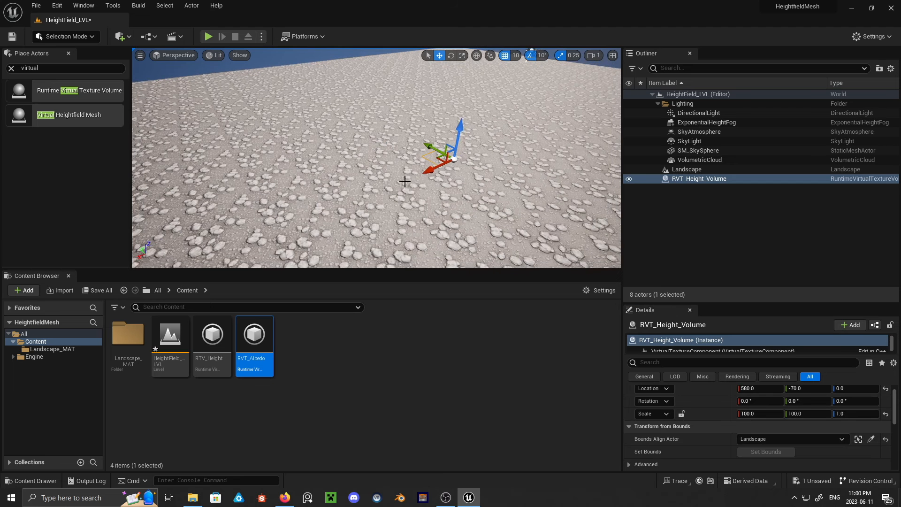
key(r)
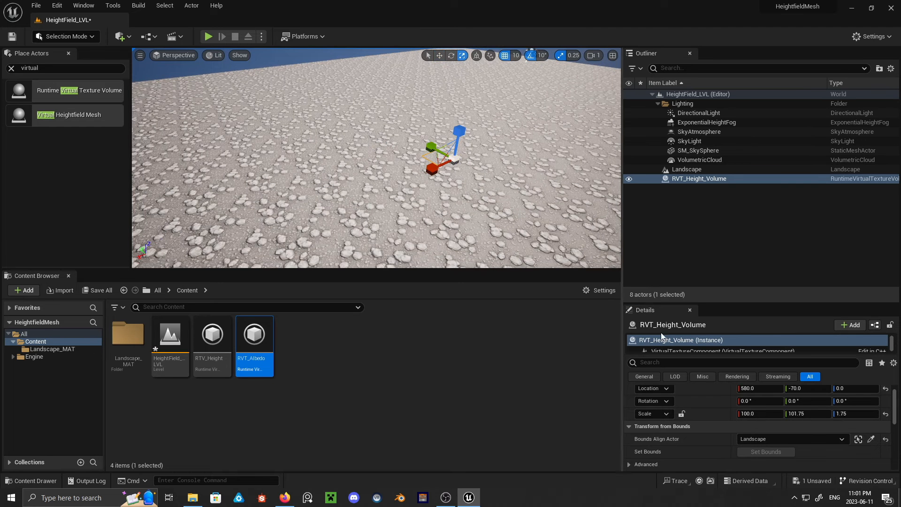
click(758, 389)
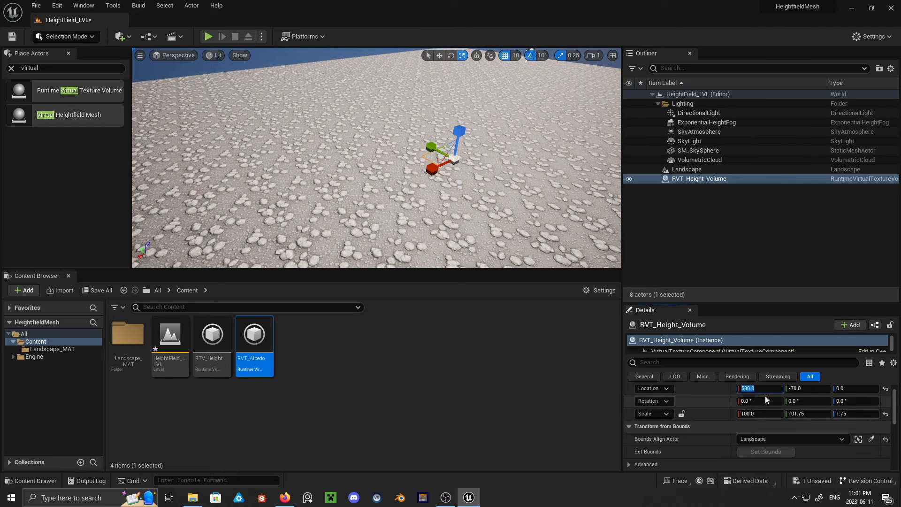
click(702, 169)
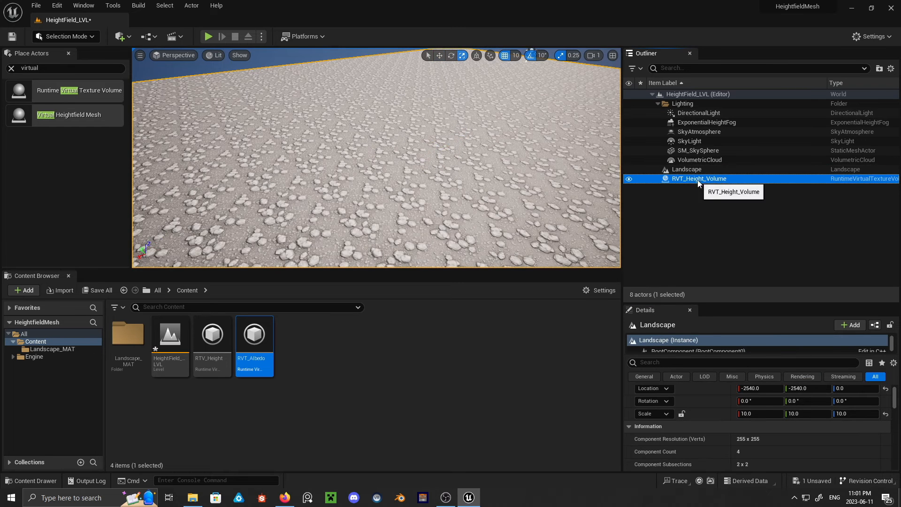
click(697, 179)
click(759, 389)
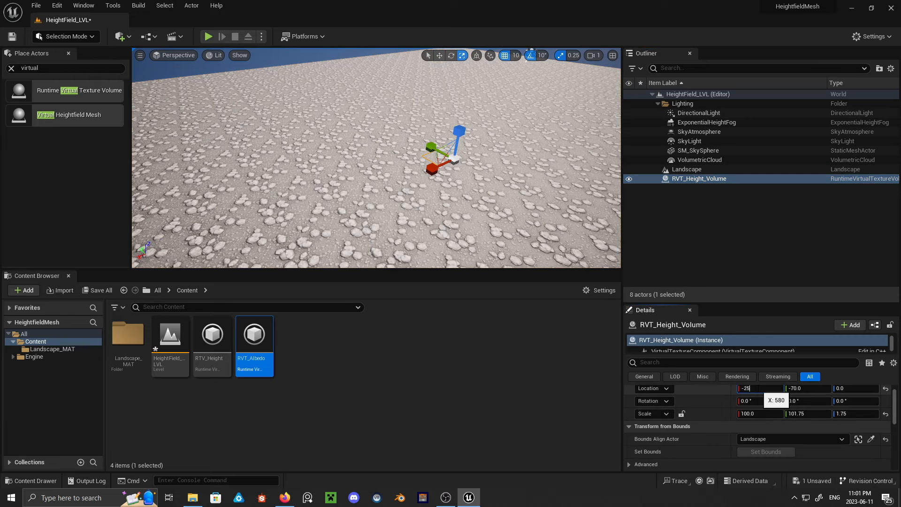
text(-2540)
key(Return)
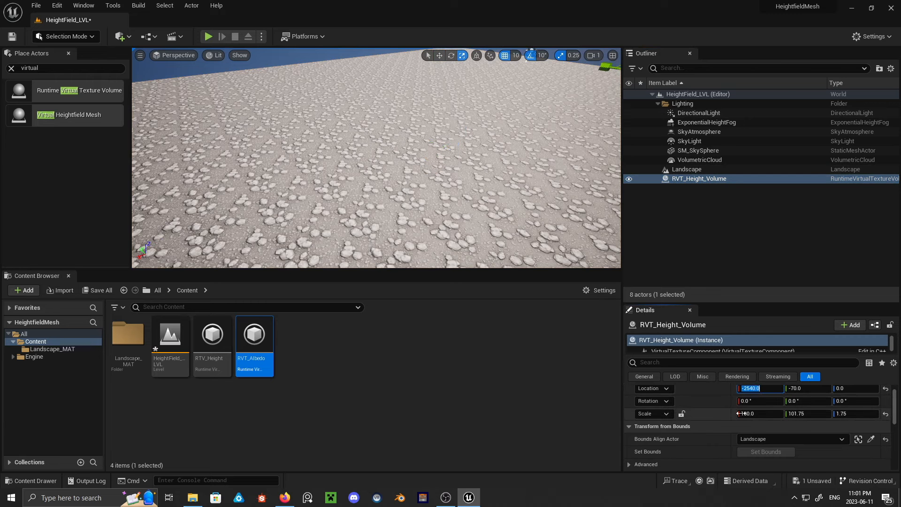
click(808, 388)
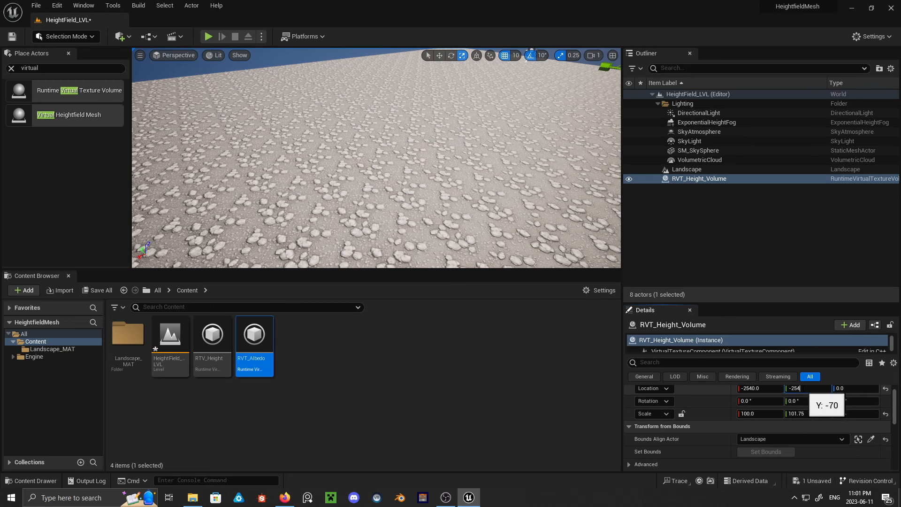
text(-2540)
key(Return)
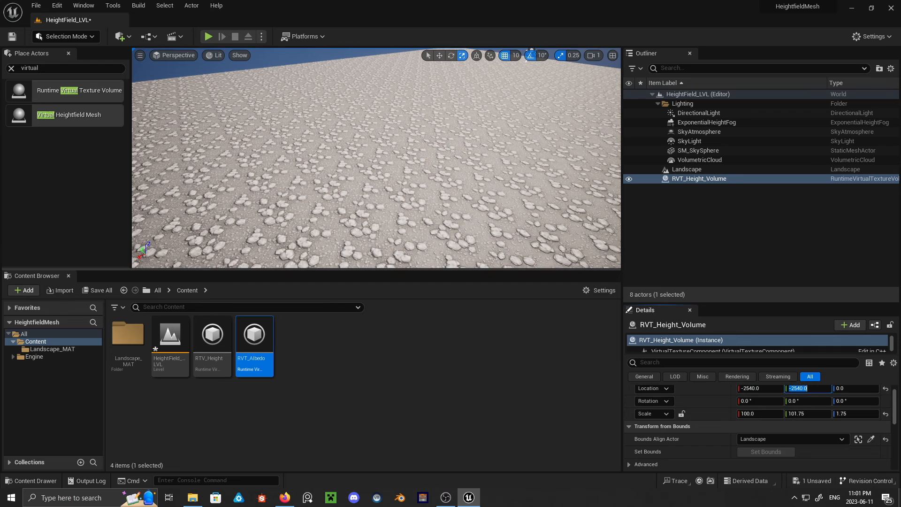
- Scale RVT_Height_Volume to 5080 in both X and Y so that it spans the landscape
right_drag(375, 160, 425, 167)
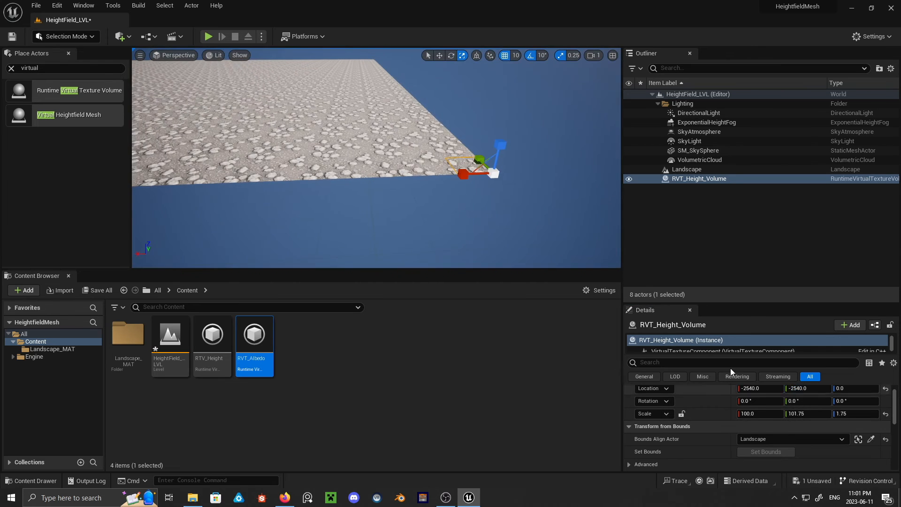
click(749, 413)
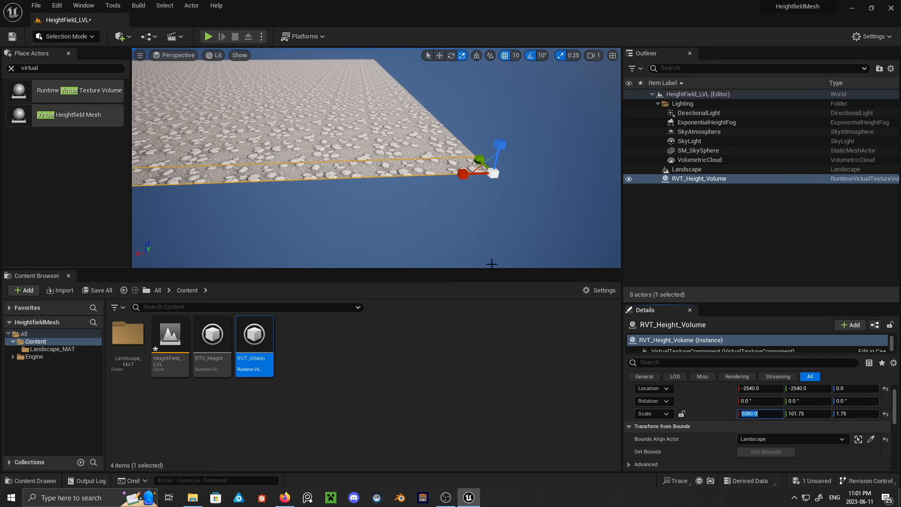
right_drag(491, 264, 426, 72)
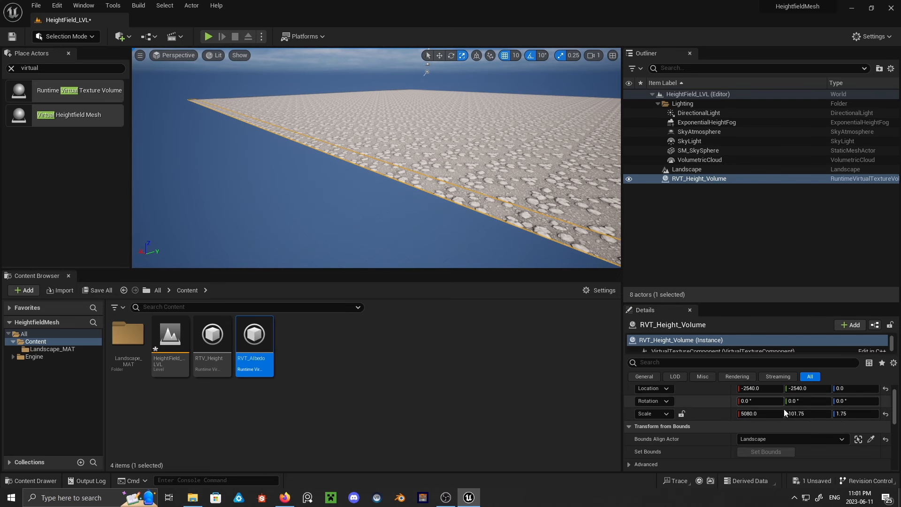
click(803, 413)
text(5)
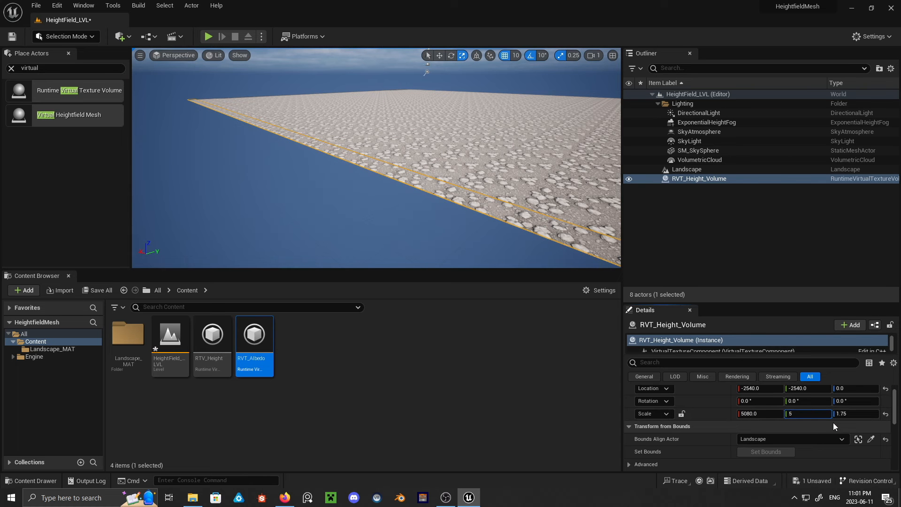
text(080)
key(Return)
- Set the Z scale of RVT_Height_Volume to 100 and its Z location to -50
mouse_move(474, 134)
right_down()
mouse_move(530, 159)
mouse_move(530, 192)
mouse_move(498, 145)
mouse_move(469, 141)
right_up()
click(855, 413)
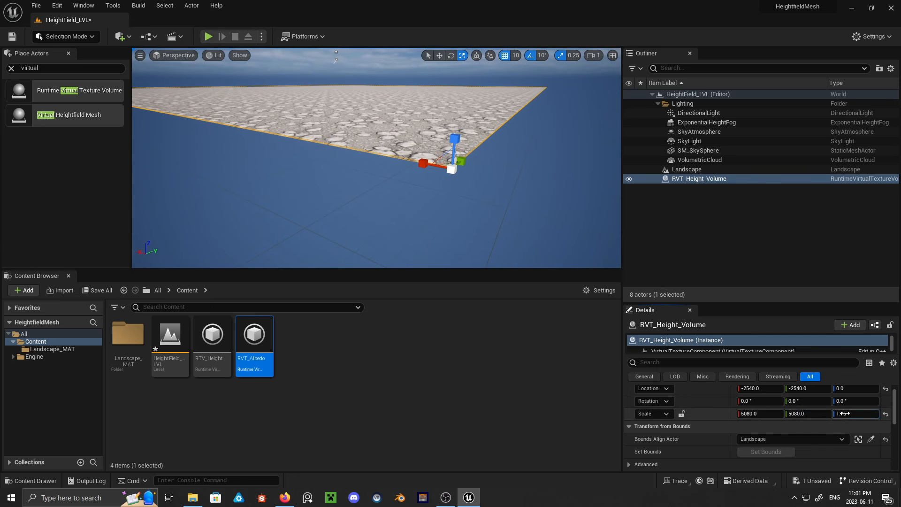
text(100)
key(Return)
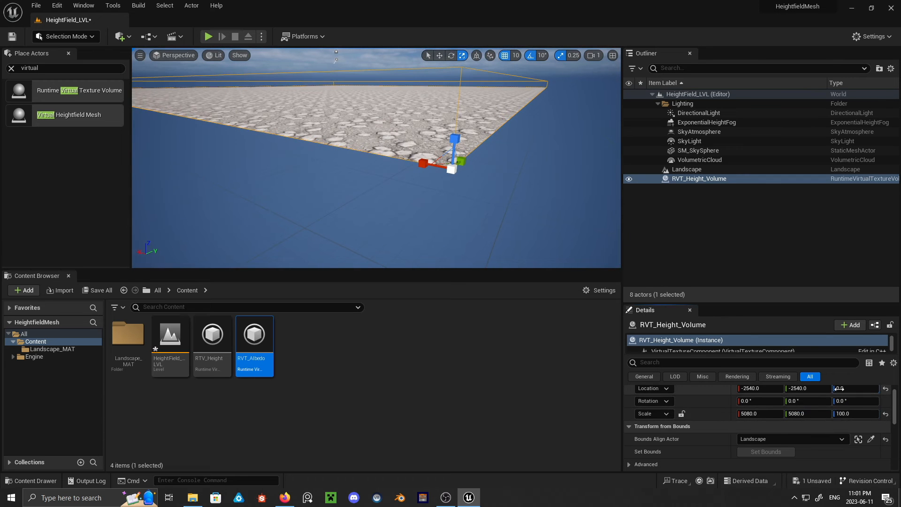
click(854, 388)
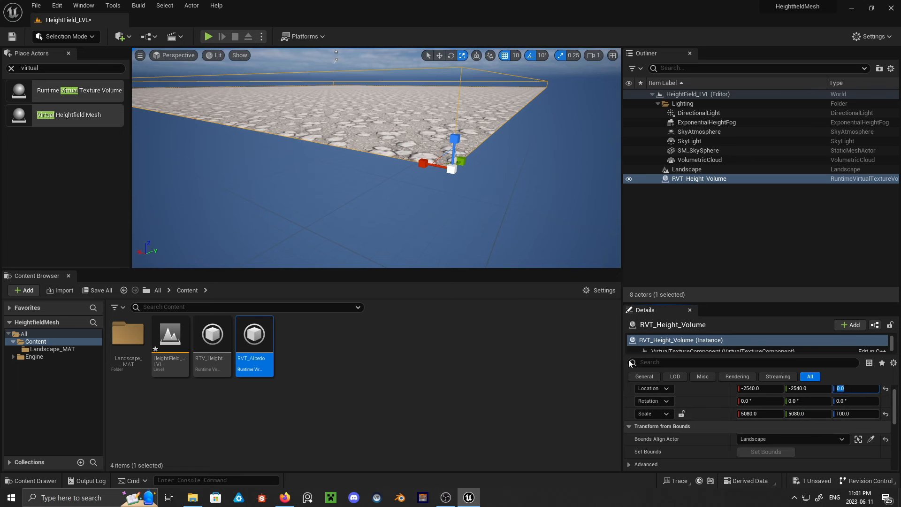
right_drag(375, 157, 277, 158)
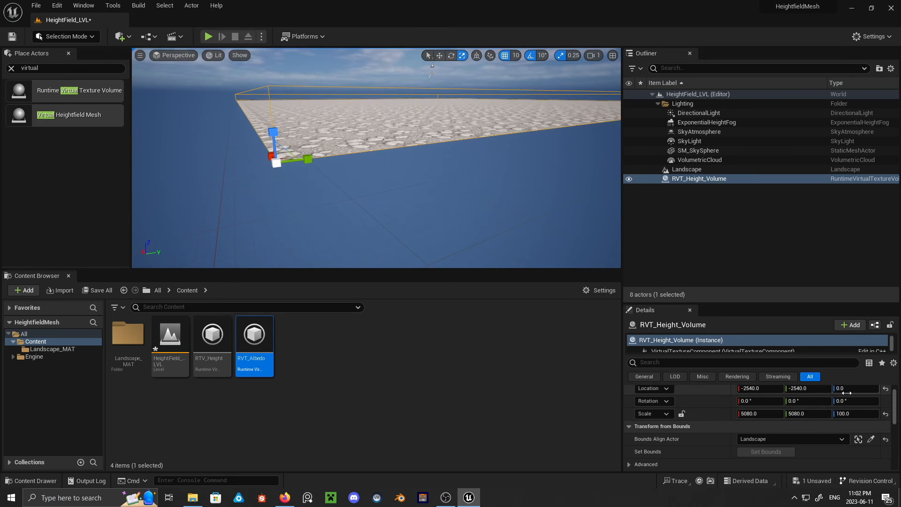
click(843, 389)
text(-50)
key(Return)
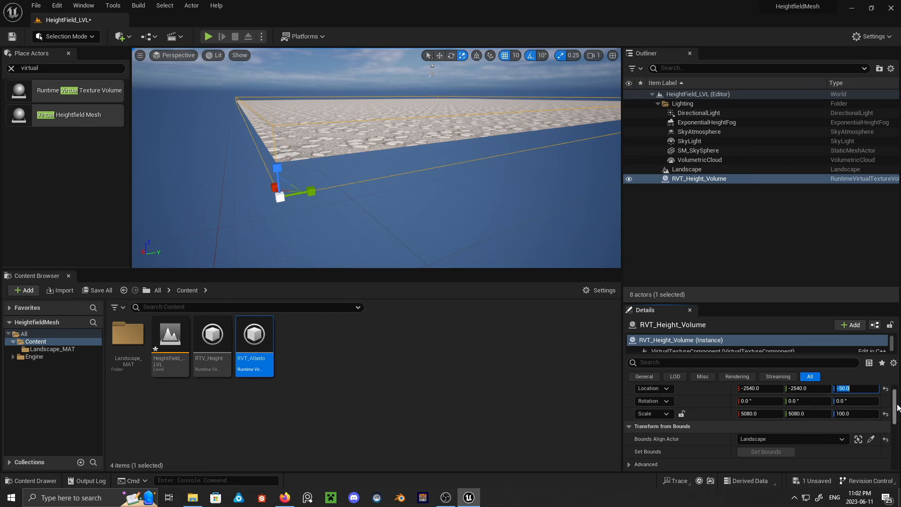
- Set the Z scale of RVT_Height_Volume to 200 and its Z location to -100
mouse_move(416, 220)
right_down()
mouse_move(356, 220)
mouse_move(411, 219)
right_up()
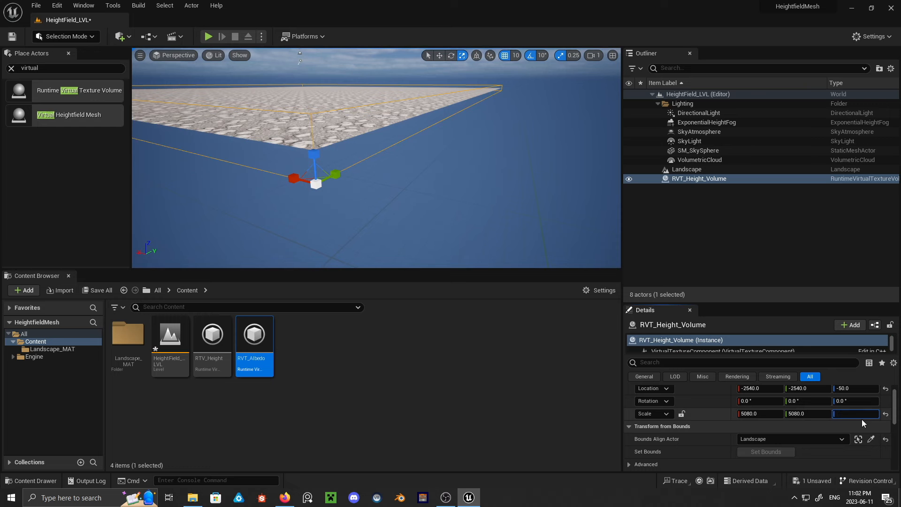
text(0)
key(Return)
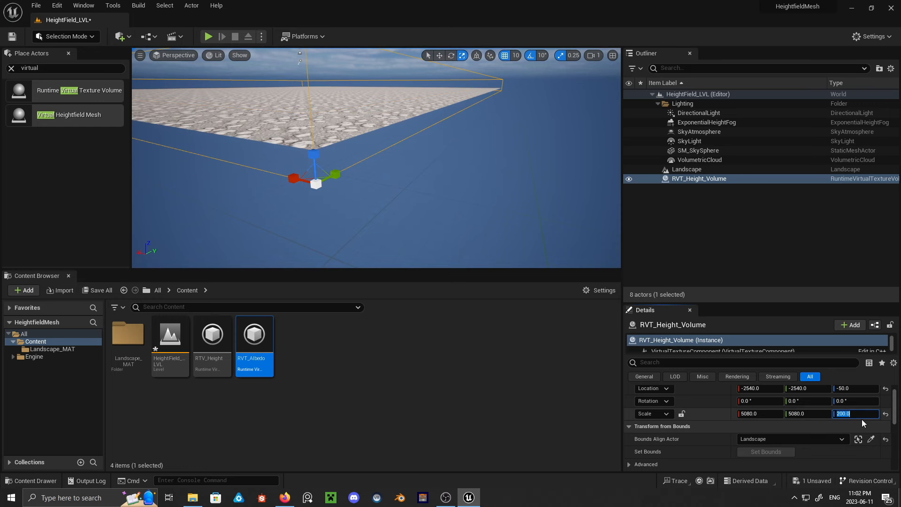
click(852, 389)
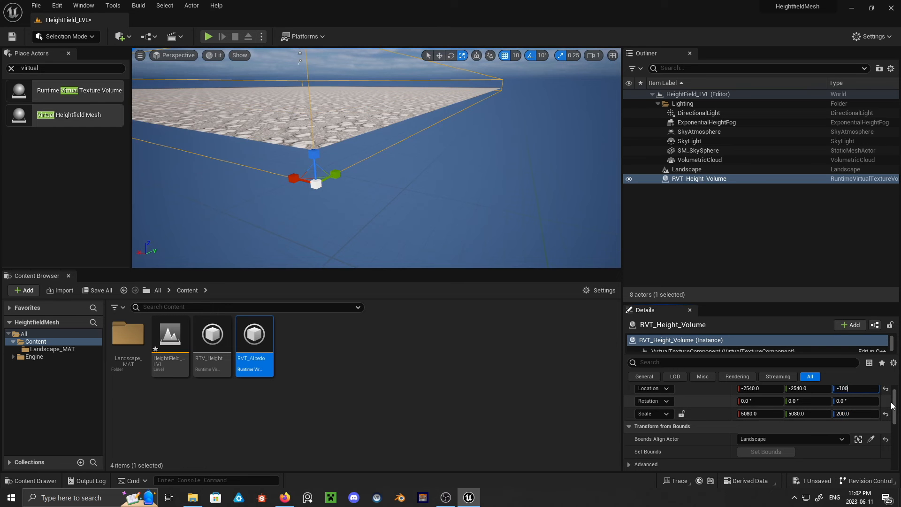
text(-100)
key(Return)
right_drag(318, 213, 206, 235)
key(w)
key(s)
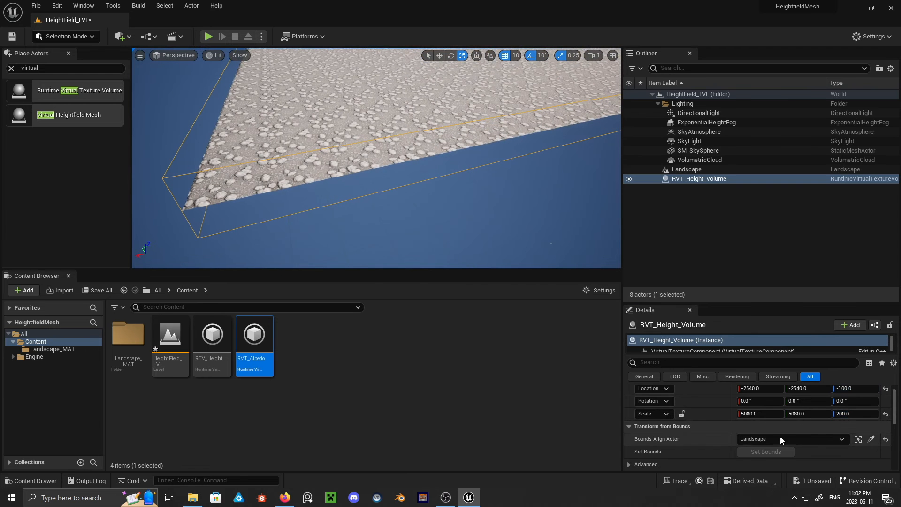
- Assign RTV_Height as the Virtual Texture of RVT_Height_Volume
scroll(895, 408, down, 5)
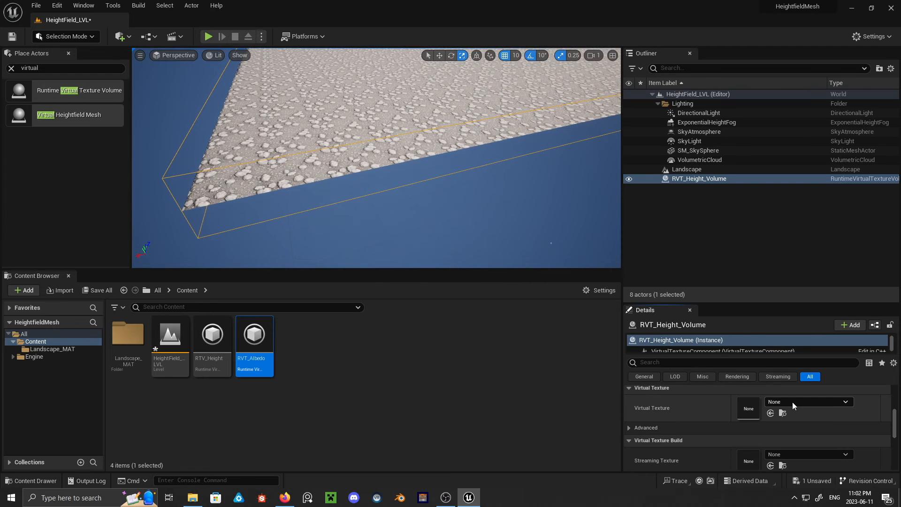
click(792, 401)
click(819, 292)
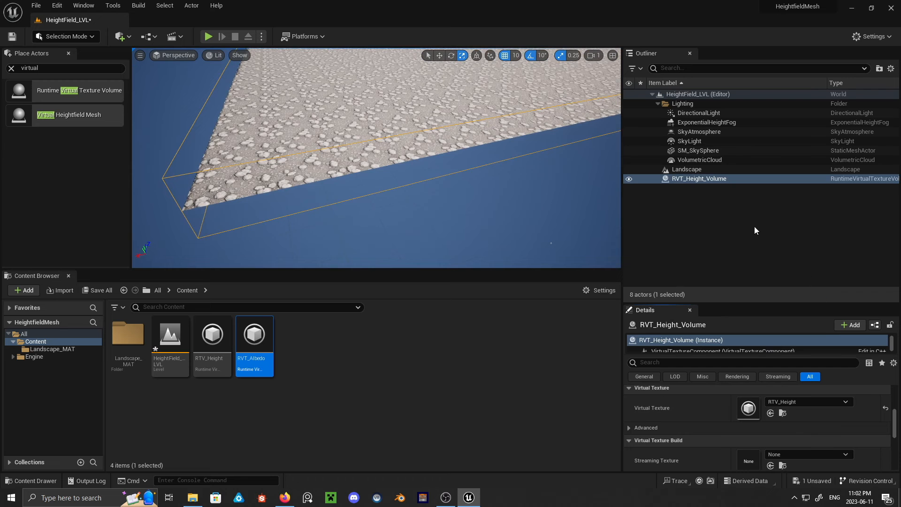
click(723, 230)
- Duplicate the RVT_Height_Volume actor
click(695, 179)
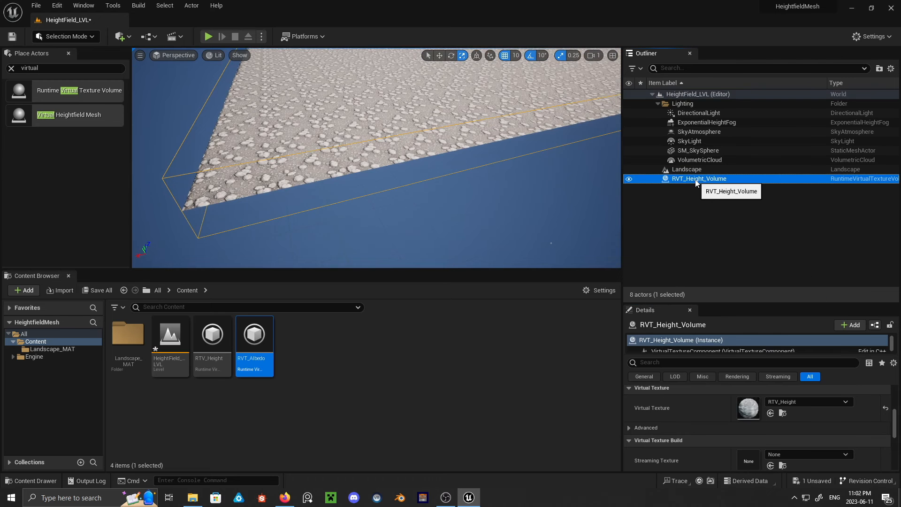
right_click(695, 181)
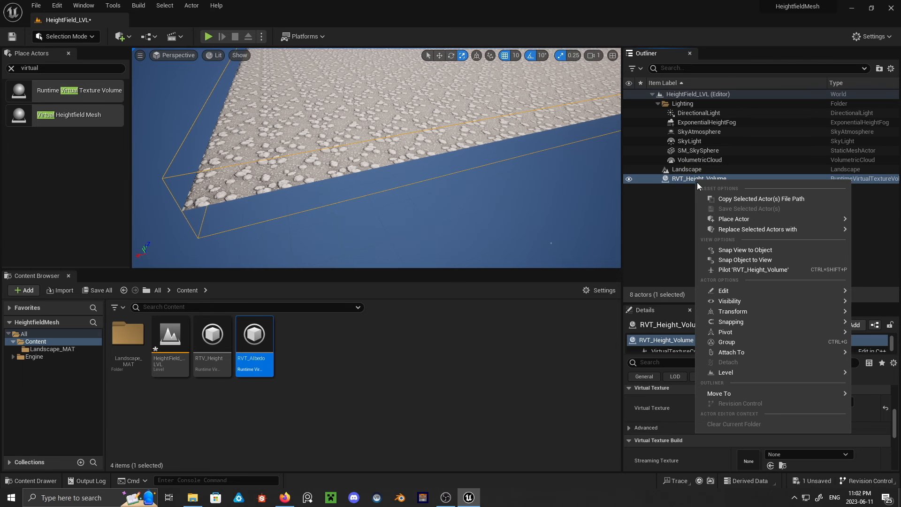
click(672, 212)
click(677, 181)
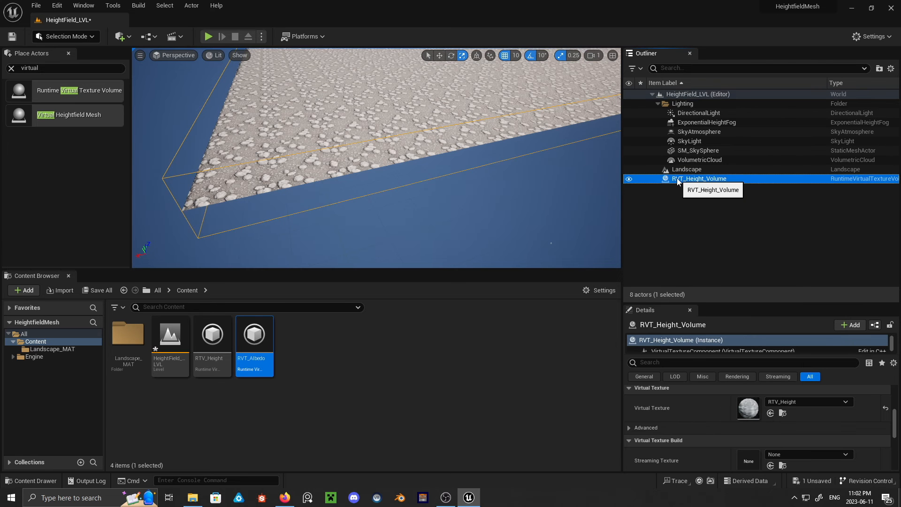
click(57, 6)
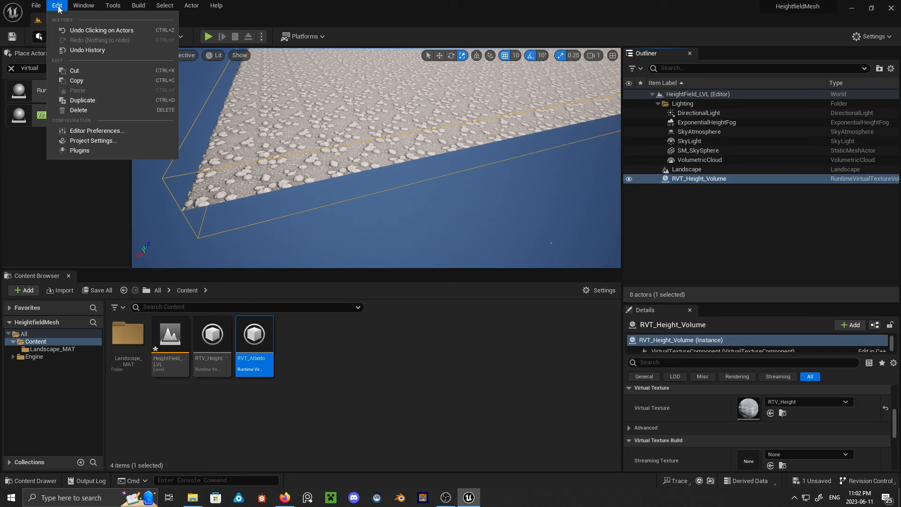
click(102, 104)
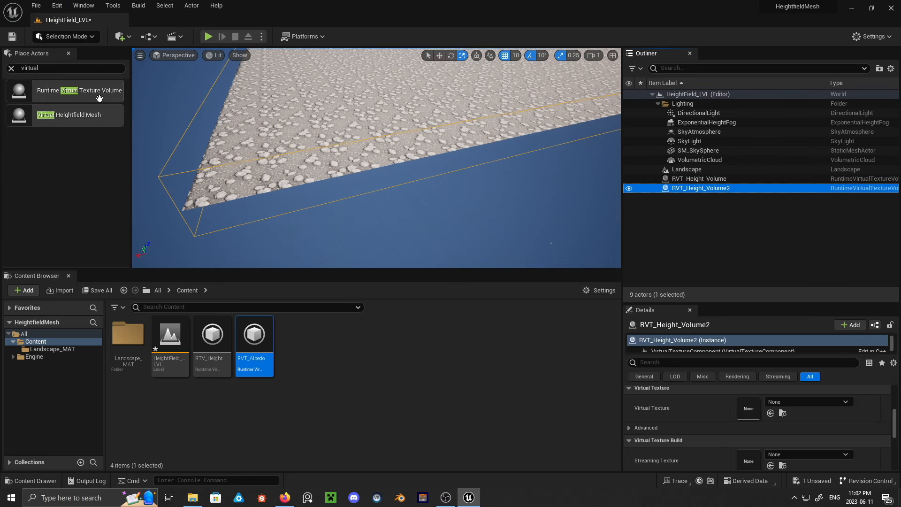
- Rename the duplicated volume as RVT_Albedo_Volume
click(708, 190)
click(708, 189)
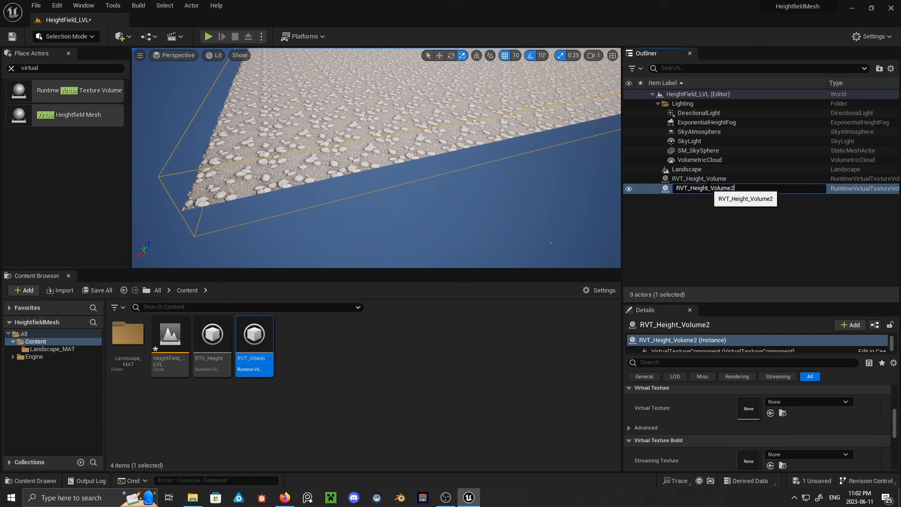
drag(707, 188, 690, 188)
text(Albedo)
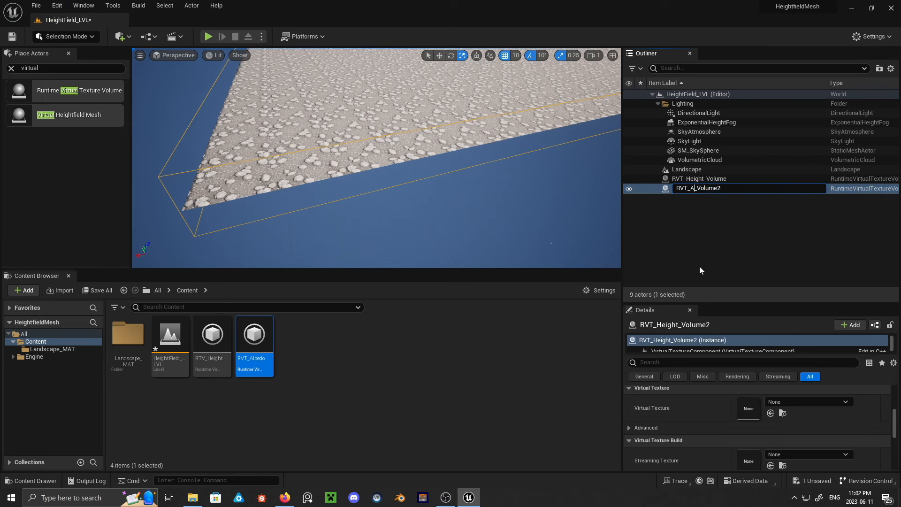
key(Return)
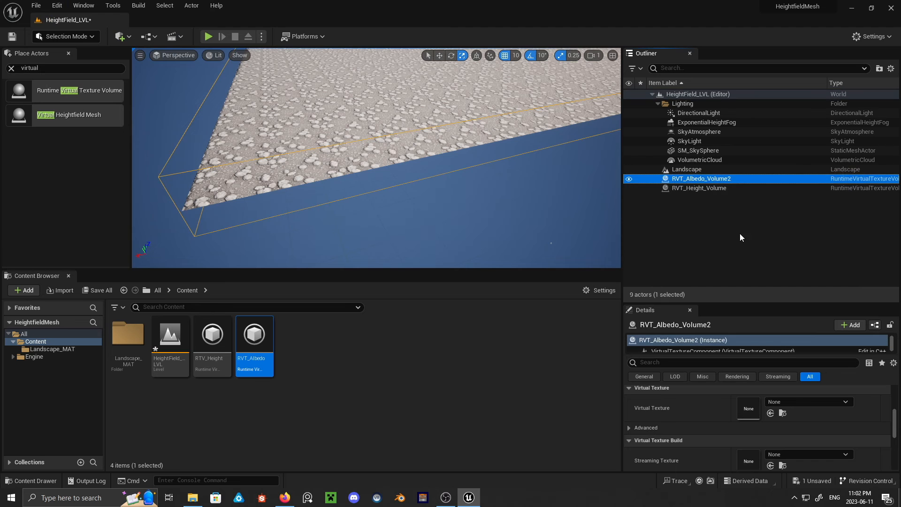
double_click(738, 181)
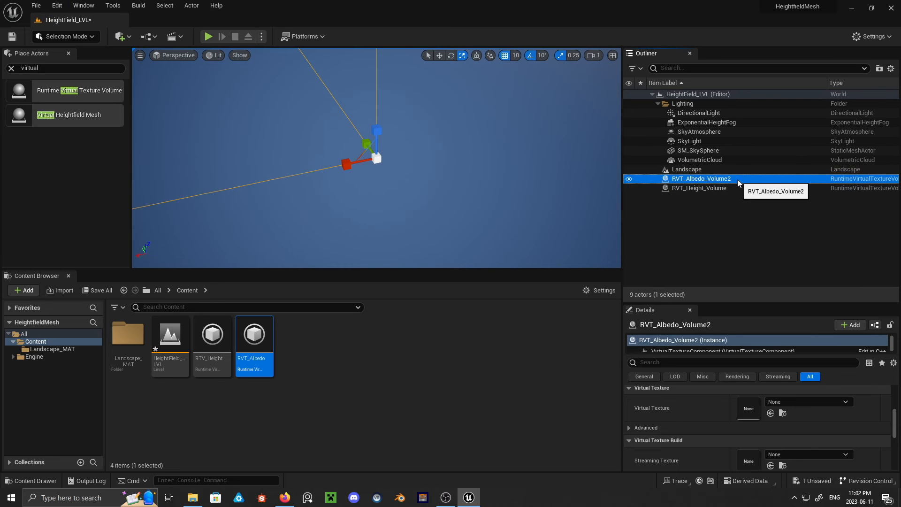
click(748, 178)
key(BackSpace)
key(Return)
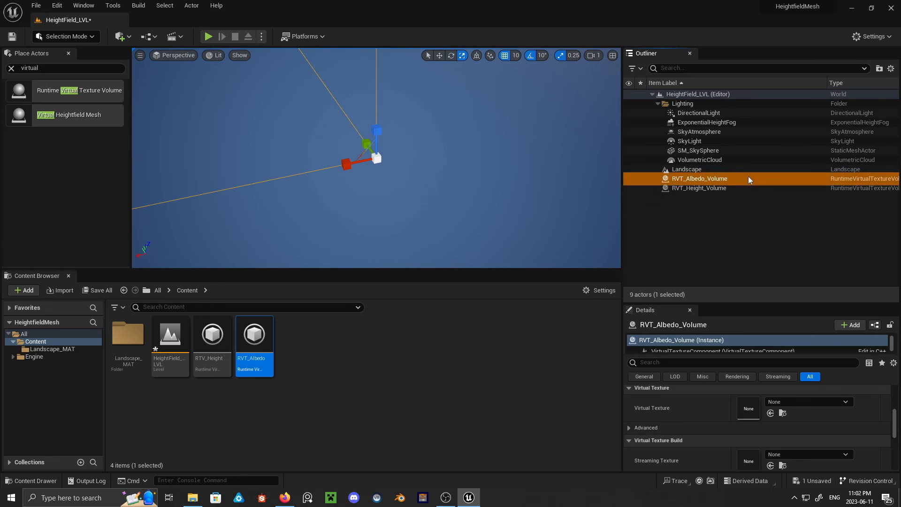
- Assign RVT_Albedo as the Virtual Texture of RVT_Albedo_Volume and clear the asset selection
click(783, 402)
click(821, 302)
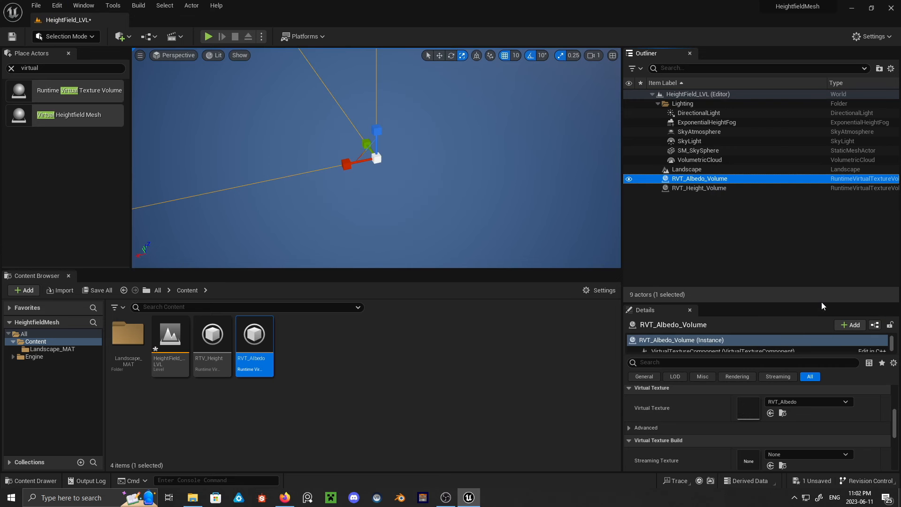
mouse_move(416, 183)
right_down()
mouse_move(416, 164)
mouse_move(417, 187)
right_up()
click(418, 361)
click(212, 337)
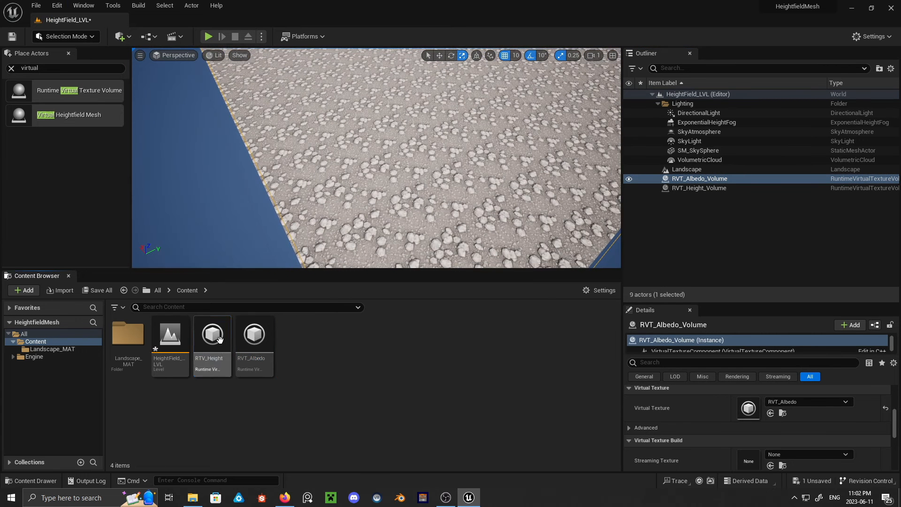
- Save all unsaved changes in the project and clear the actor selection
mouse_move(524, 195)
right_down()
mouse_move(524, 179)
mouse_move(502, 187)
mouse_move(515, 196)
right_up()
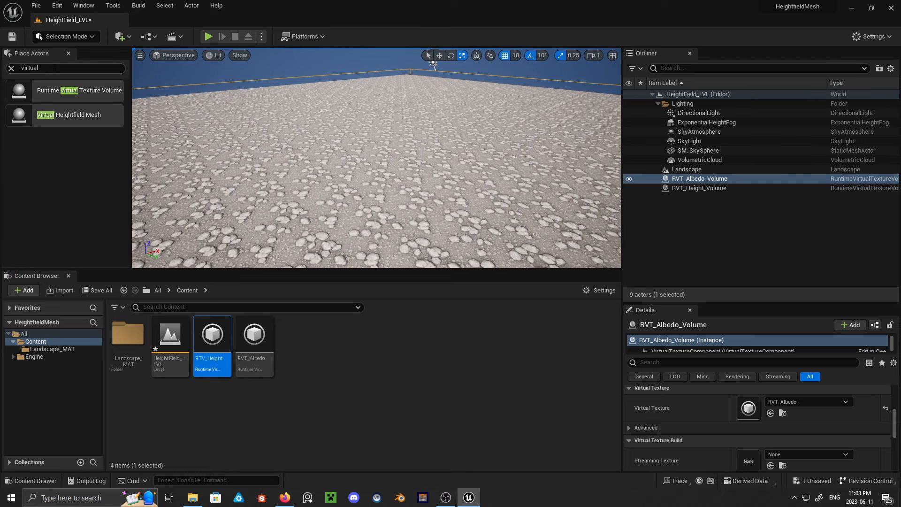
click(34, 6)
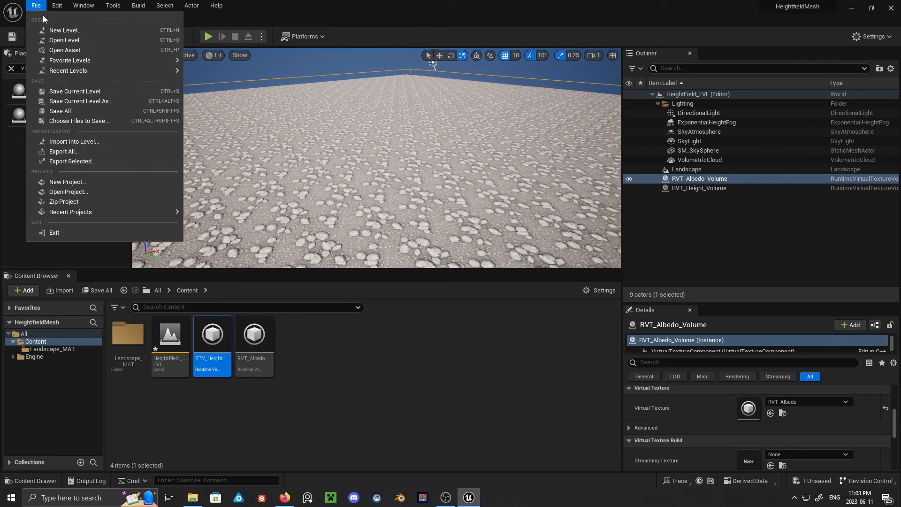
click(74, 110)
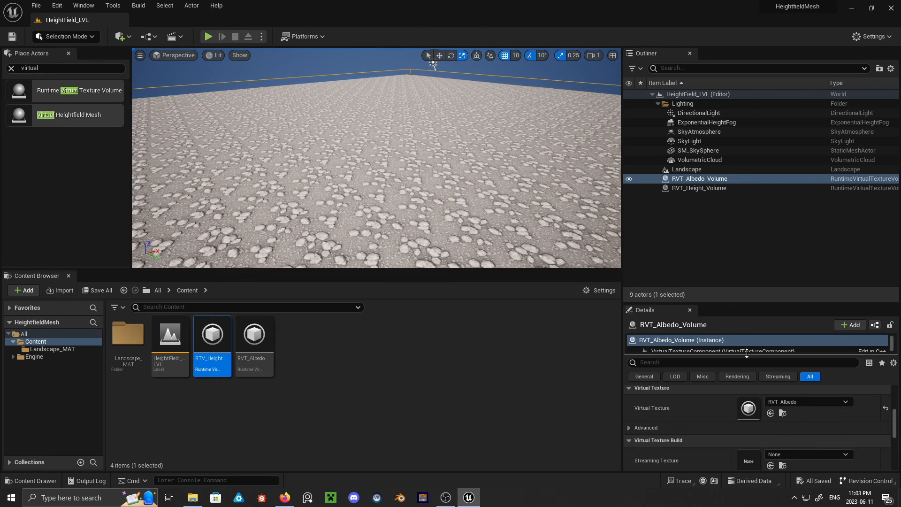
click(702, 220)
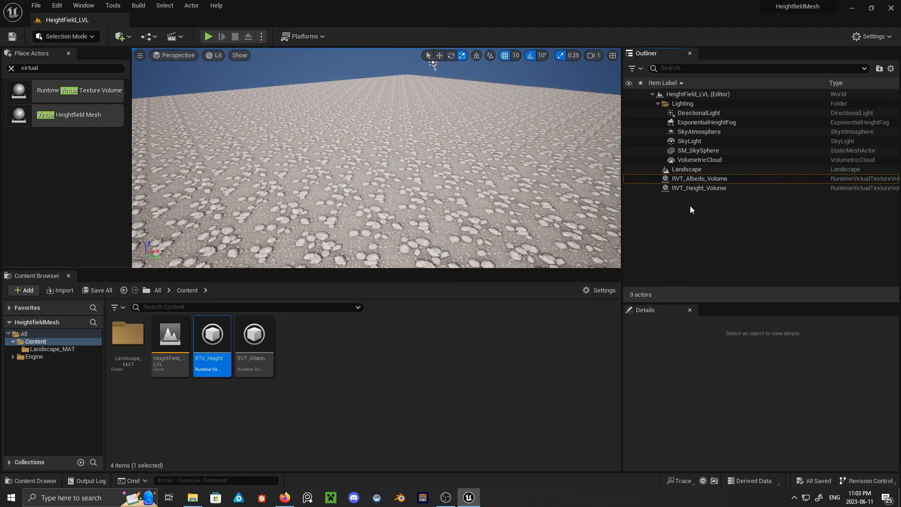
- Collapse the Lighting folder and create a new Outliner folder named HeightField_Mesh
click(658, 104)
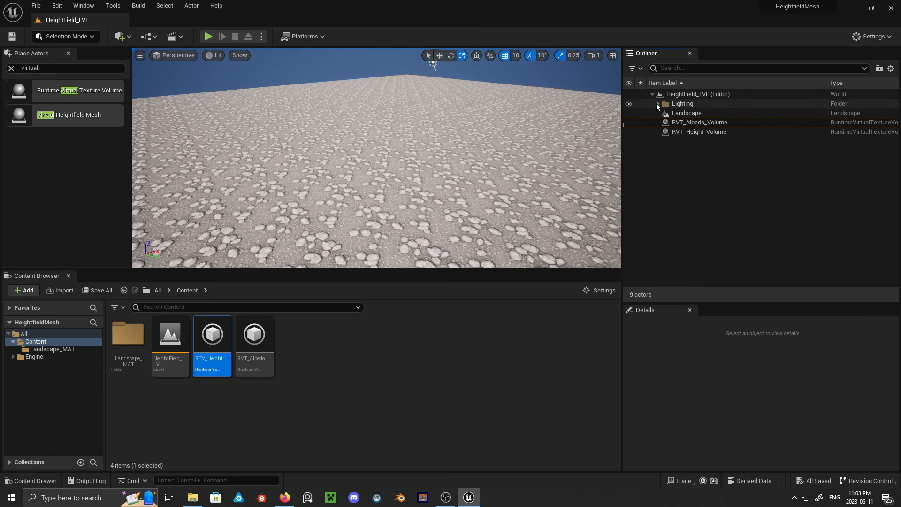
right_click(683, 170)
click(711, 192)
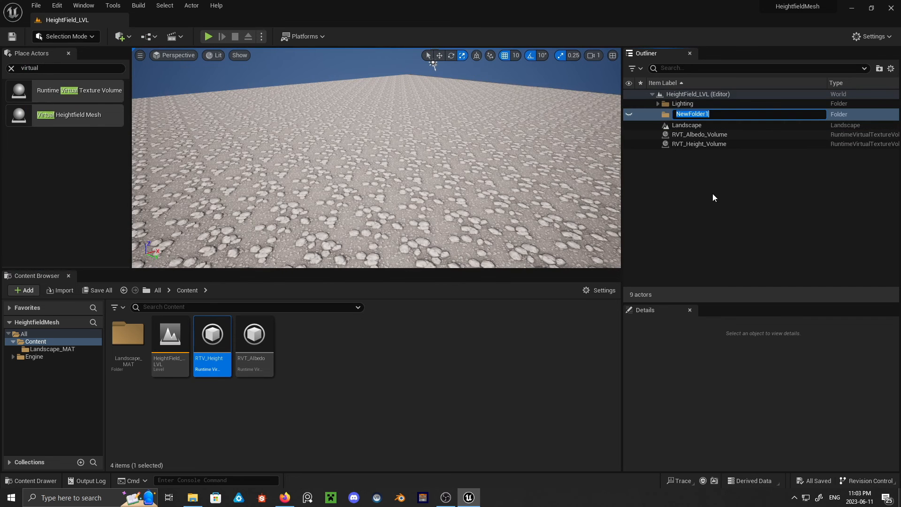
text(Hei)
text(ghtField_Mesh)
key(Return)
- Move RVT_Albedo_Volume and RVT_Height_Volume into the HeightField_Mesh folder and collapse that folder
click(694, 131)
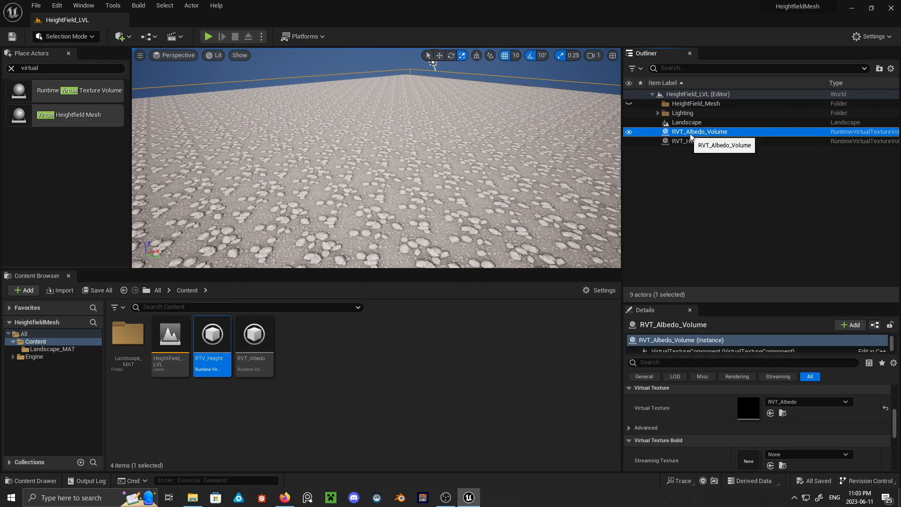
shift+click(694, 141)
click(691, 133)
shift+click(693, 141)
right_click(693, 140)
mouse_move(736, 344)
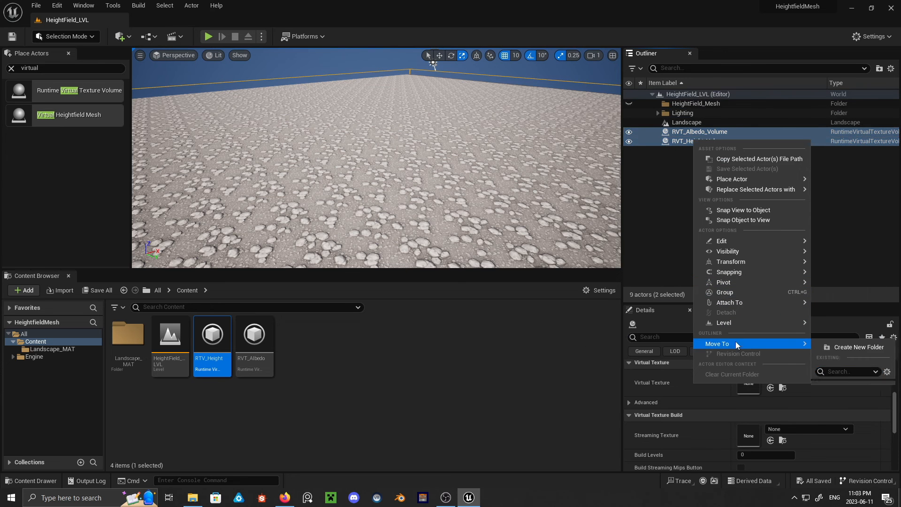
click(853, 383)
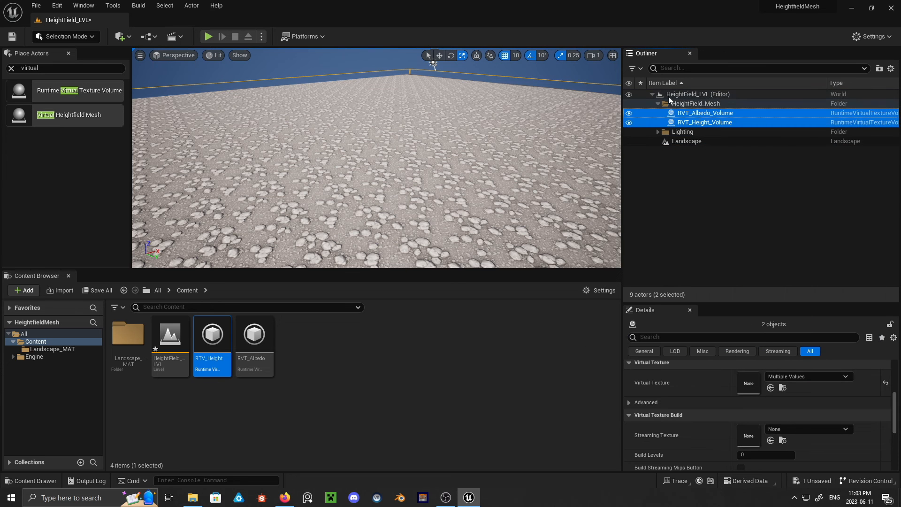
click(657, 103)
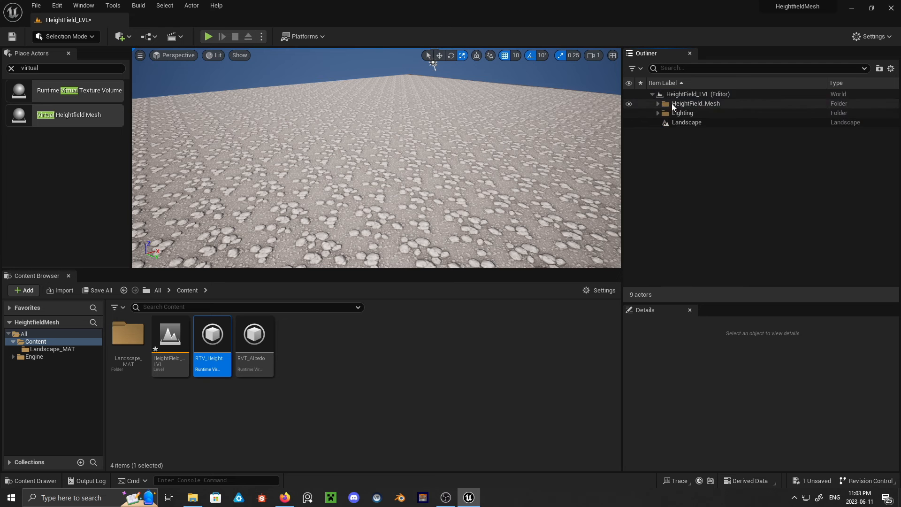
- Find the Virtual Heightfield Mesh actor by searching for "height" and place it on the landscape
click(697, 103)
click(675, 123)
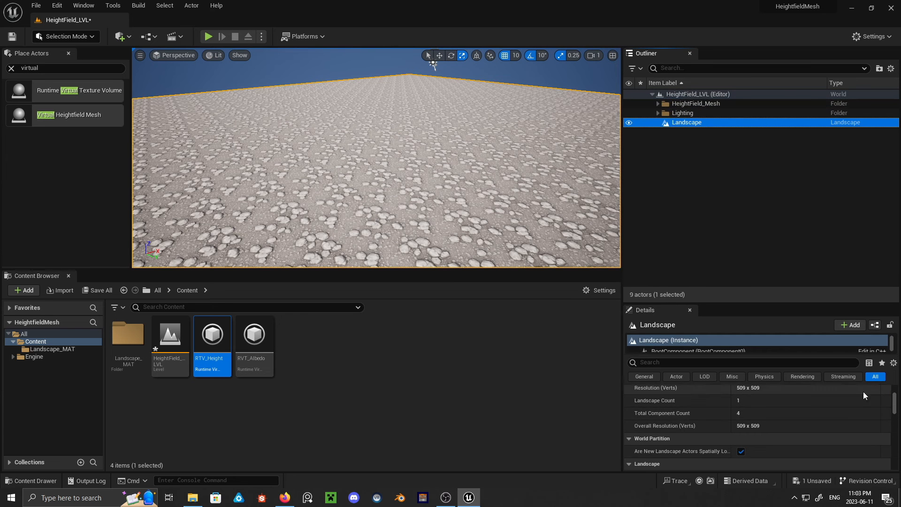
right_drag(333, 170, 342, 192)
click(11, 69)
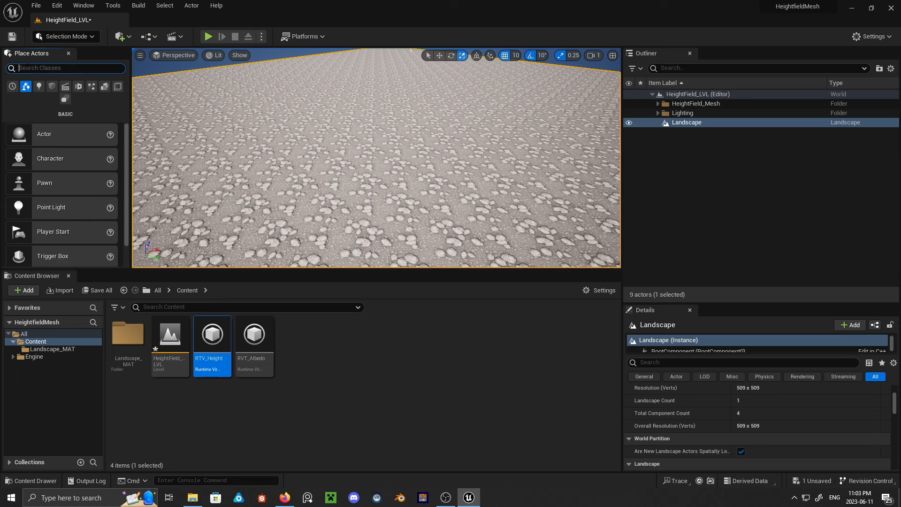
text(height)
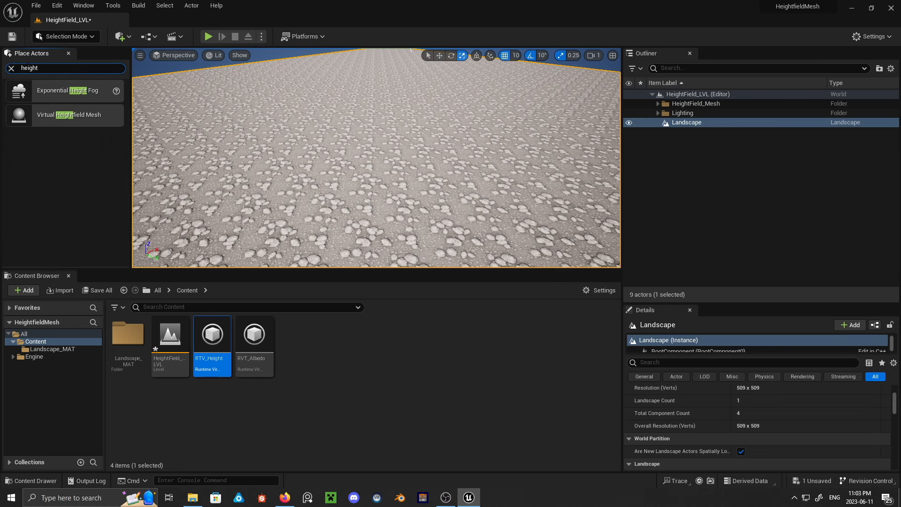
drag(69, 121, 449, 155)
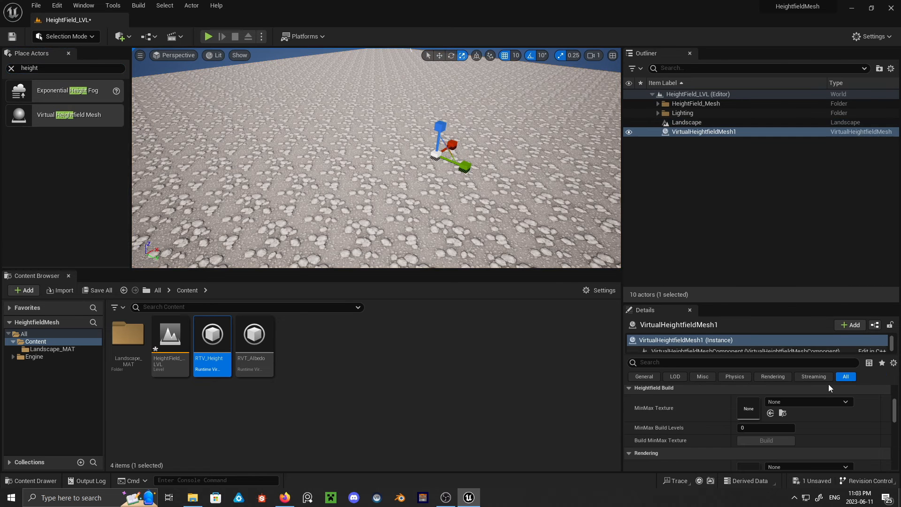
- Enlarge the actor's property area and check the transform values of RVT_Albedo_Volume
drag(806, 303, 821, 177)
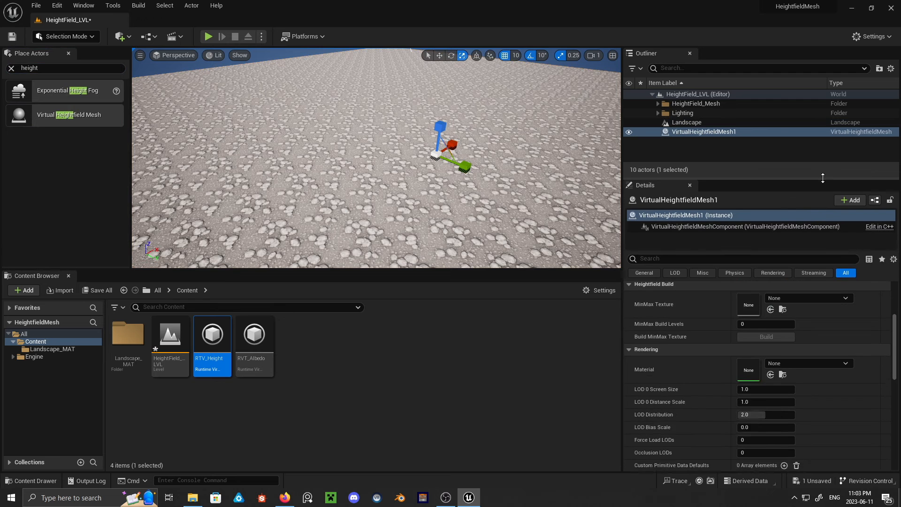
scroll(823, 340, up, 4)
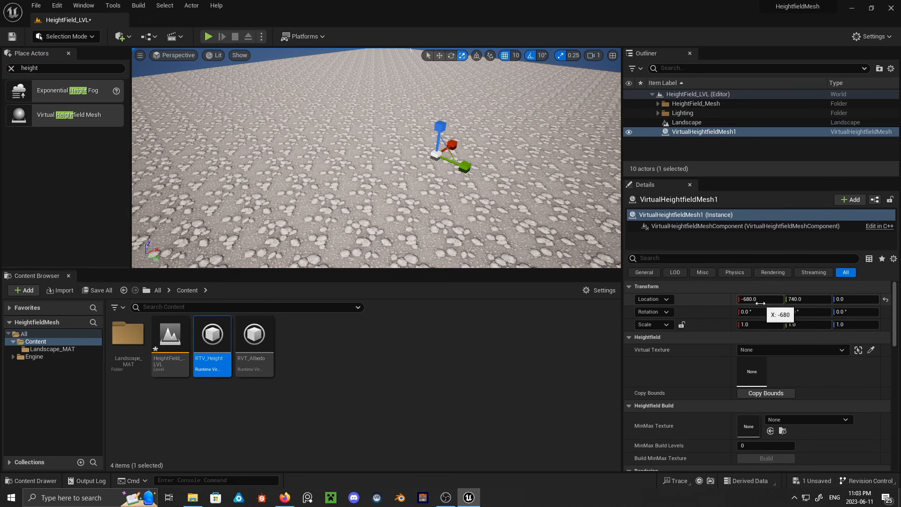
click(658, 104)
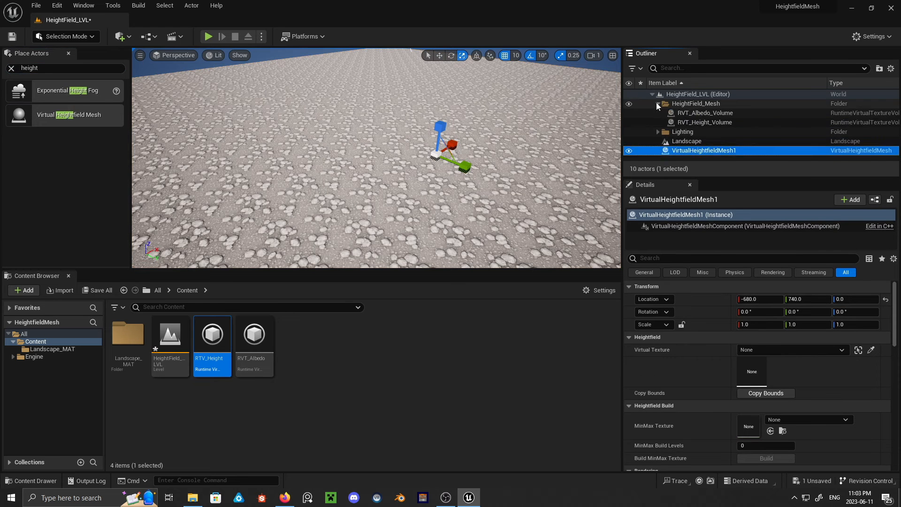
click(686, 115)
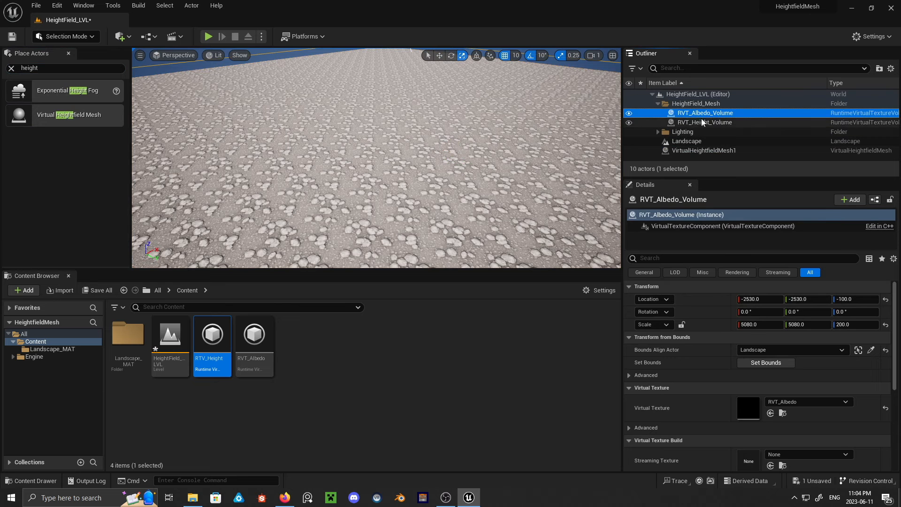
- Set the virtual heightfield mesh's X and Y location to -2530
click(704, 150)
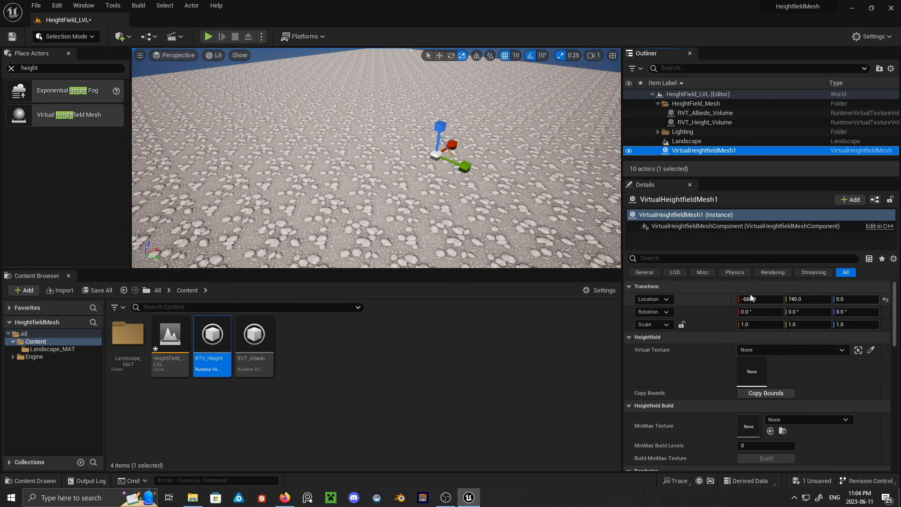
click(758, 299)
text(-)
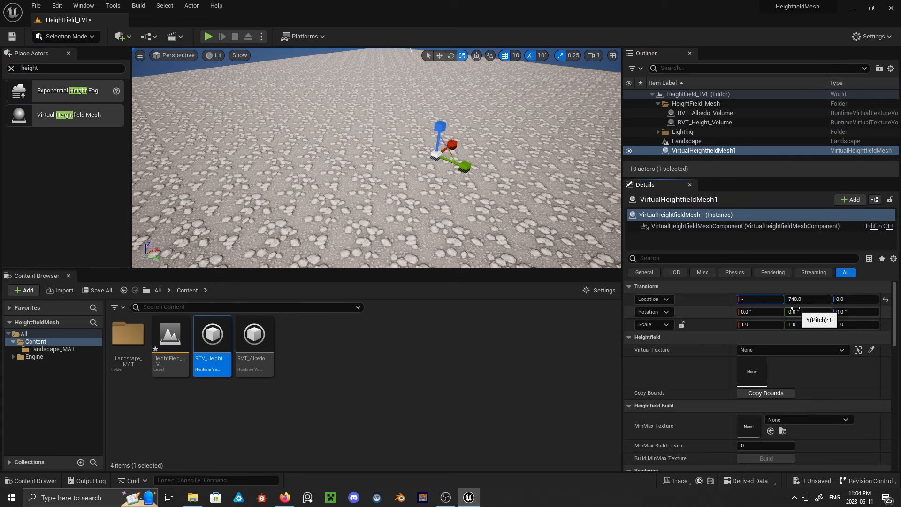
text(2530)
key(Return)
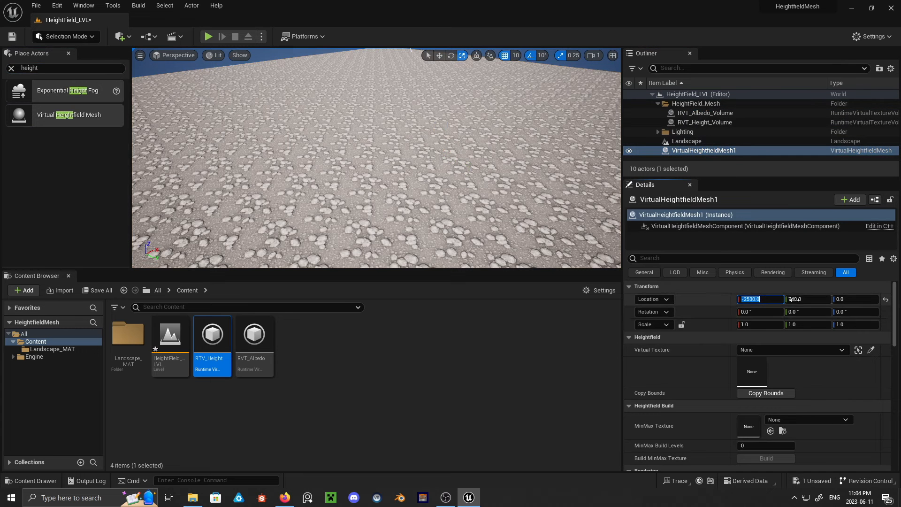
key(Tab)
text(-)
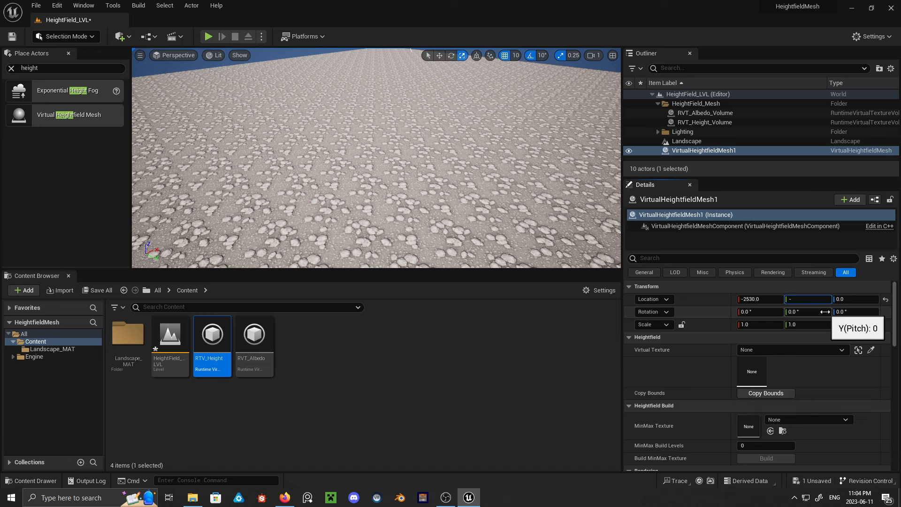
text(2530)
key(Return)
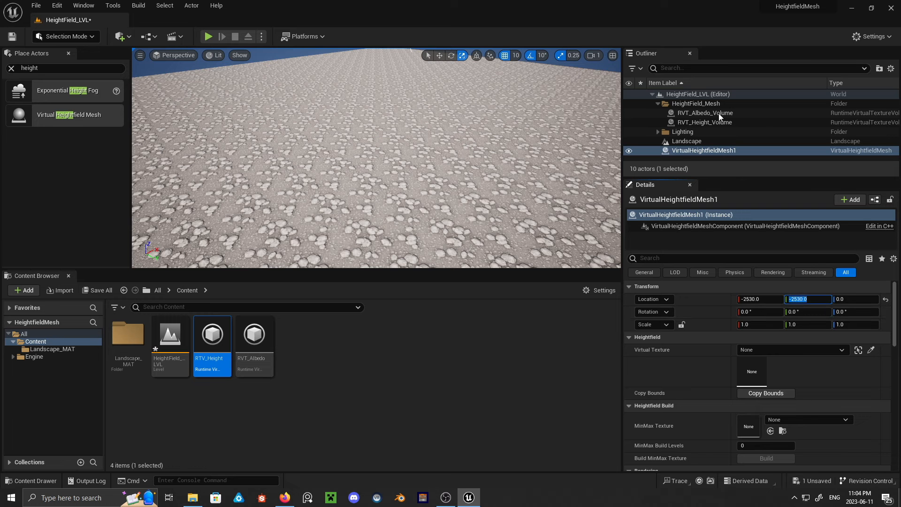
- Check RVT_Albedo_Volume's scale and set the virtual heightfield mesh's scale to 5060 in X, 5060 in Y and 200 in Z
click(699, 113)
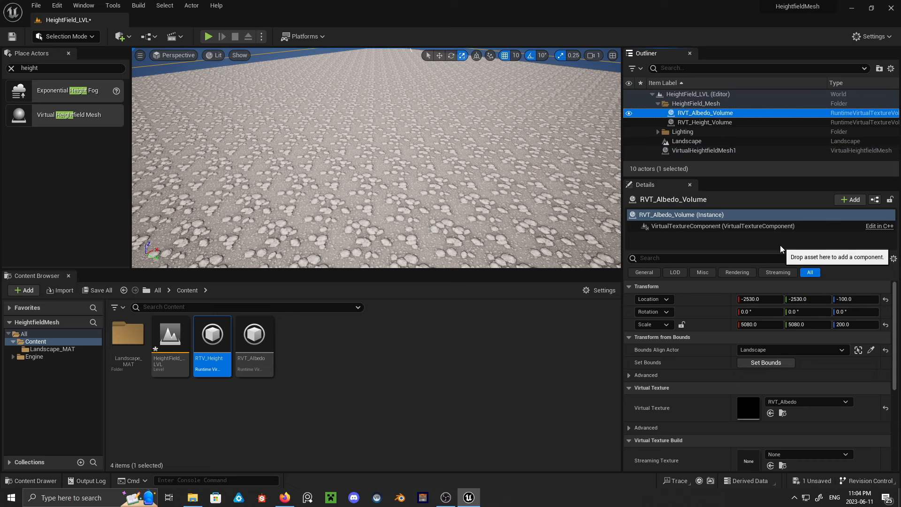
click(706, 151)
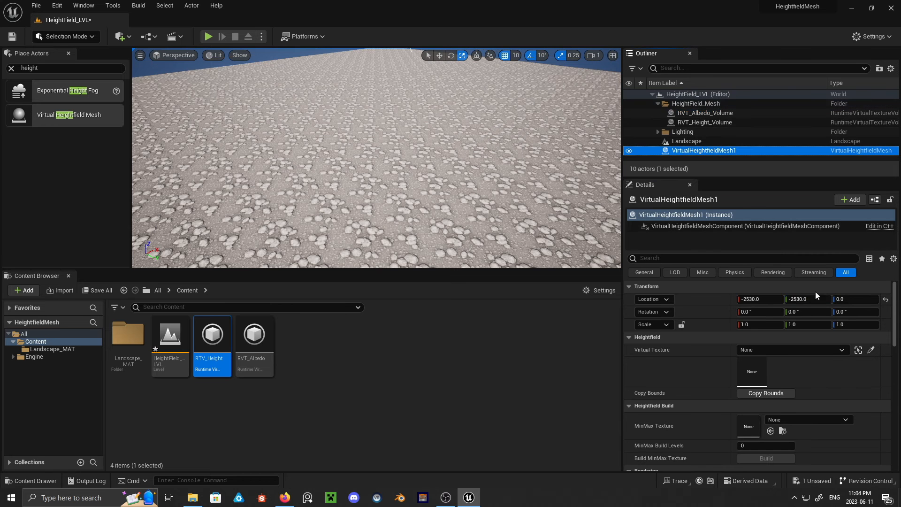
click(770, 325)
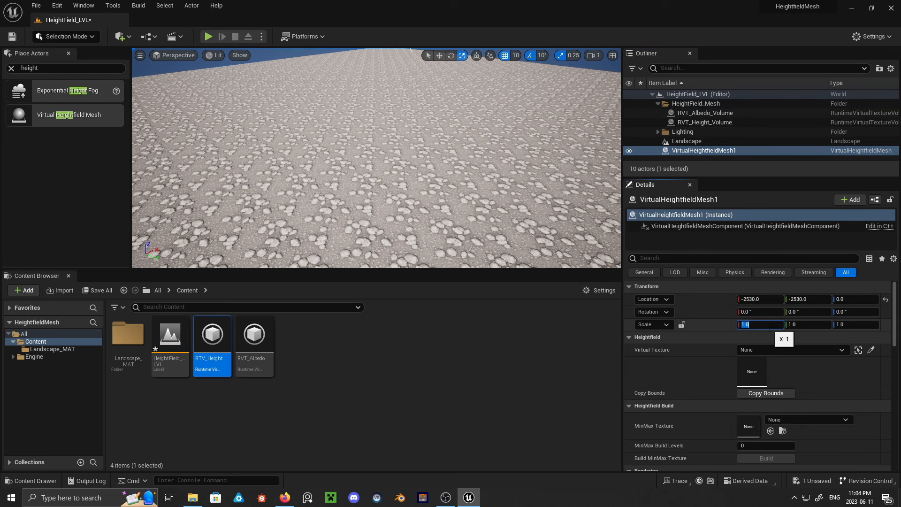
text(5060)
click(804, 325)
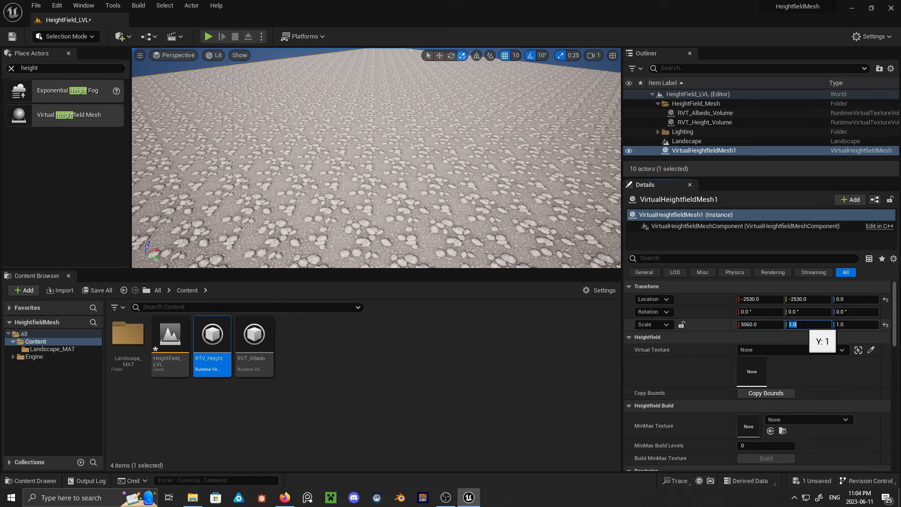
text(5060)
click(855, 325)
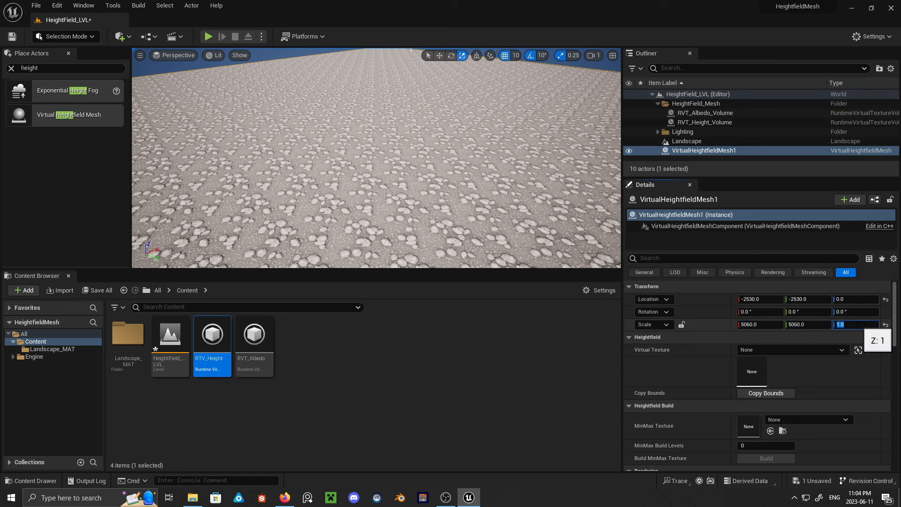
text(200)
key(Return)
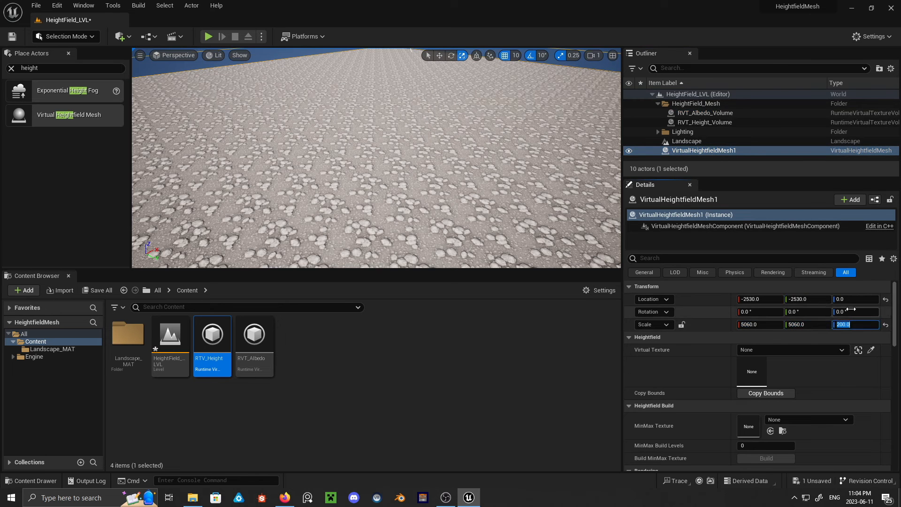
- Try a Z location of 100 for the virtual heightfield mesh and inspect its bounds against the landscape
click(840, 300)
text(100)
key(Return)
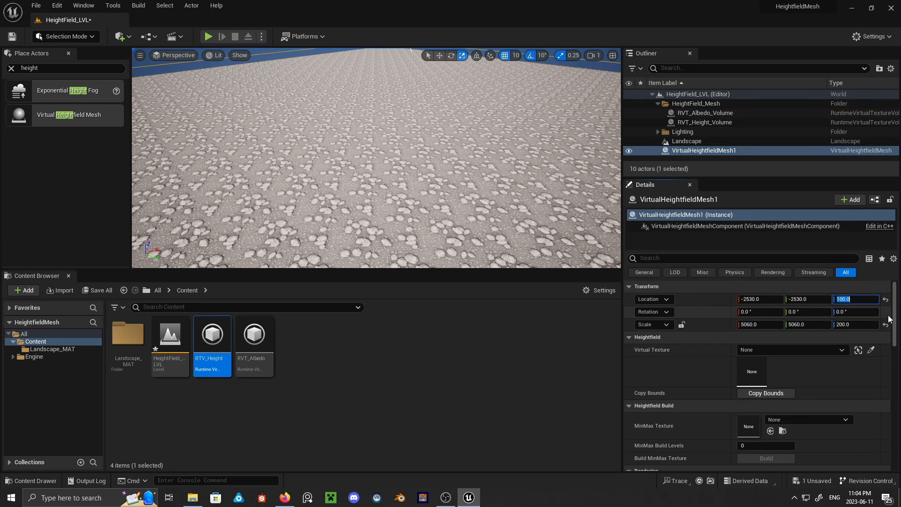
right_drag(422, 106, 376, 87)
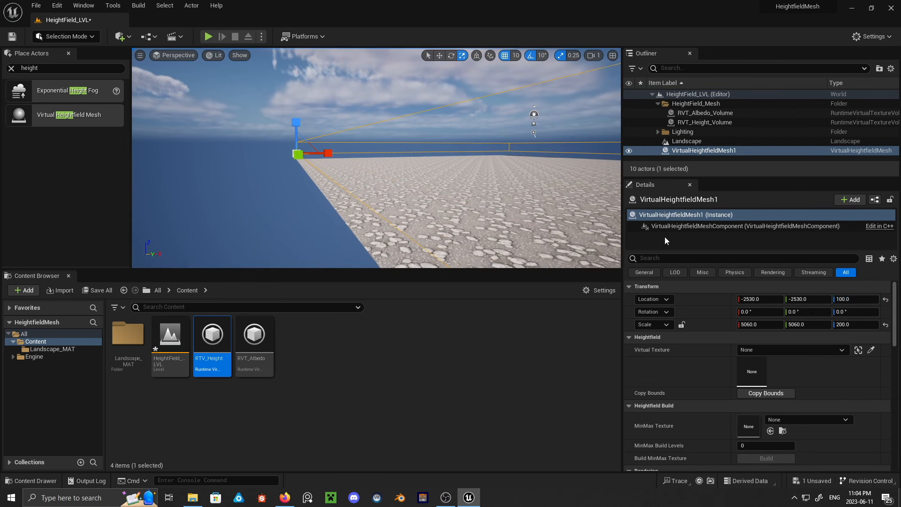
- Set the virtual heightfield mesh's Z location back to 0
click(850, 299)
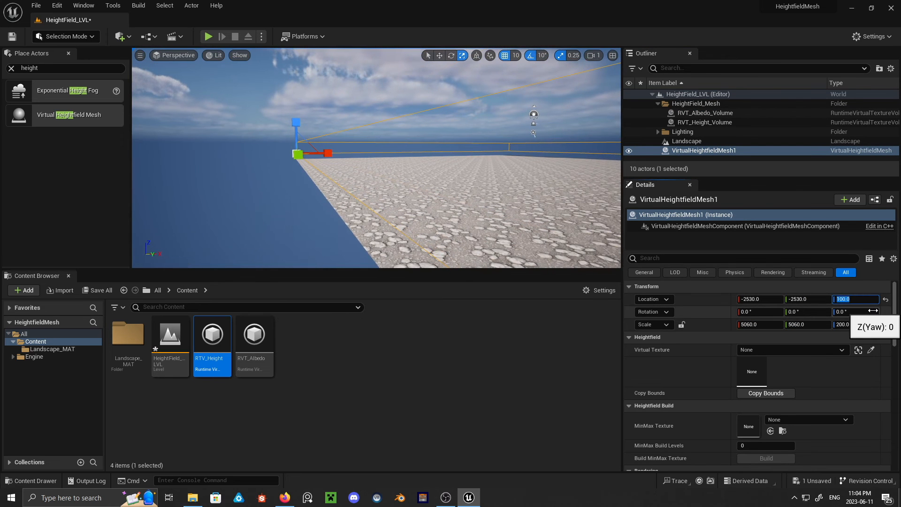
text(0)
key(Return)
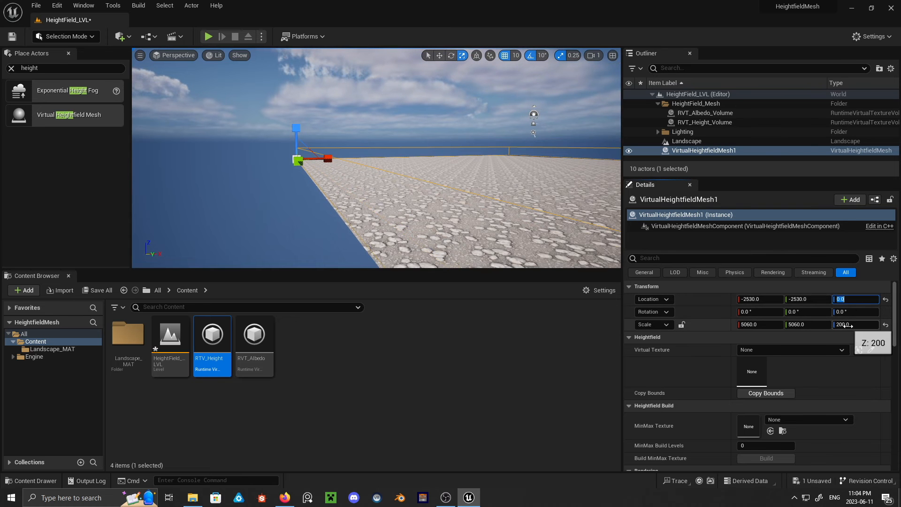
right_drag(378, 193, 396, 234)
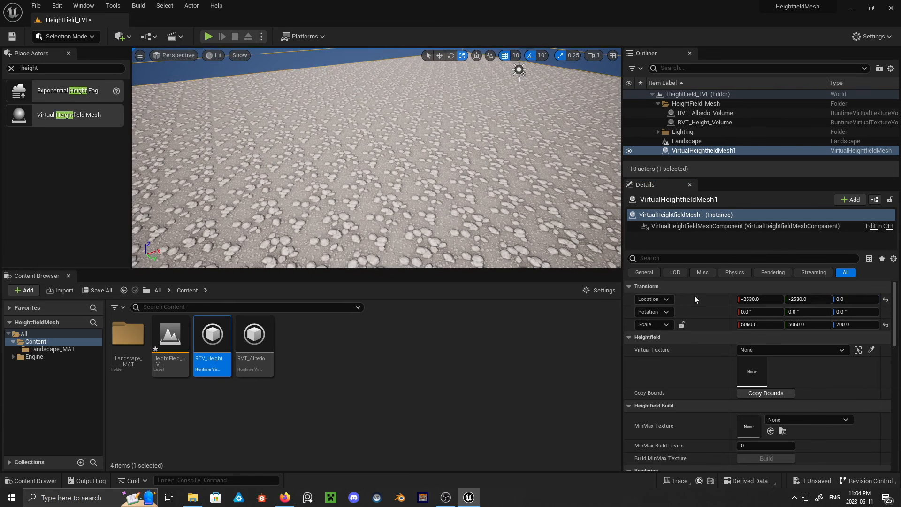
- Assign RVT_Height_Volume as the virtual heightfield mesh's virtual texture
click(747, 350)
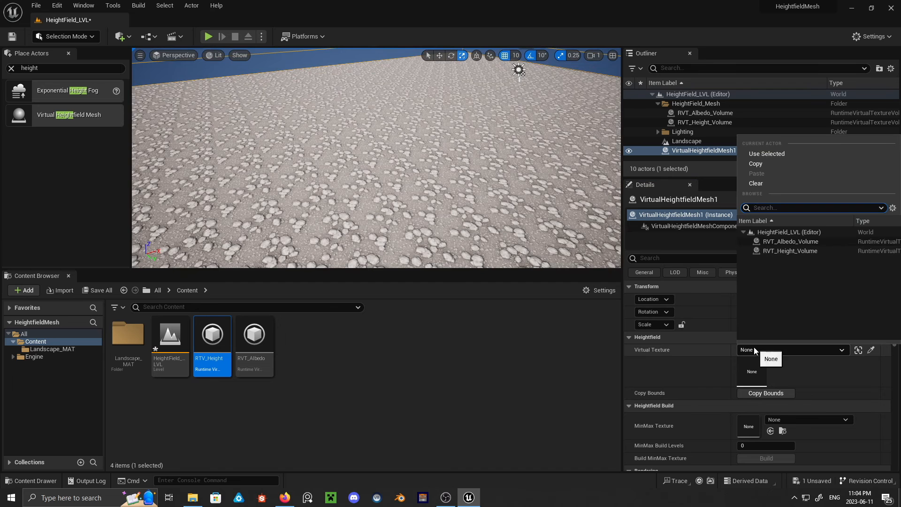
click(798, 251)
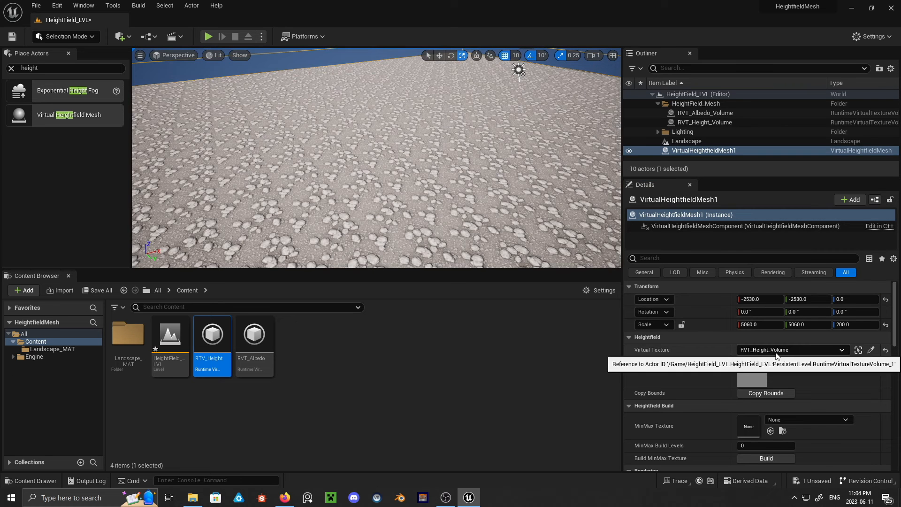
click(778, 351)
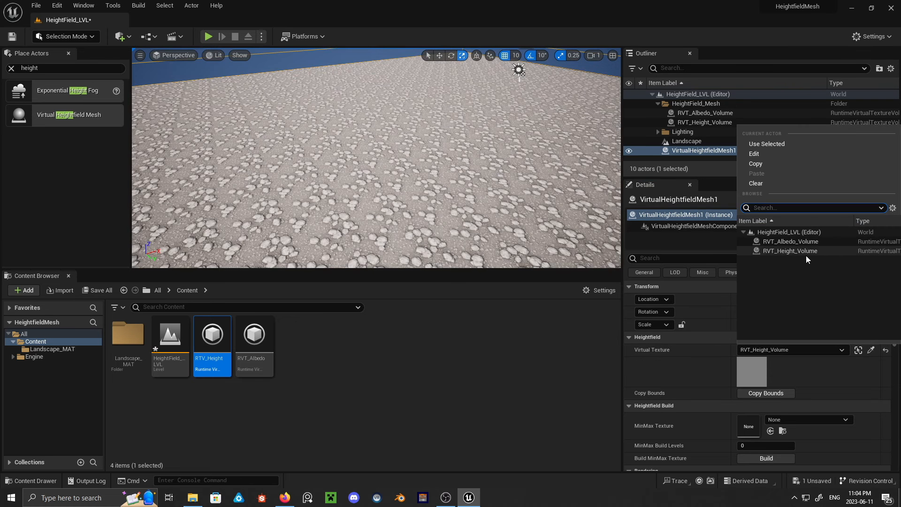
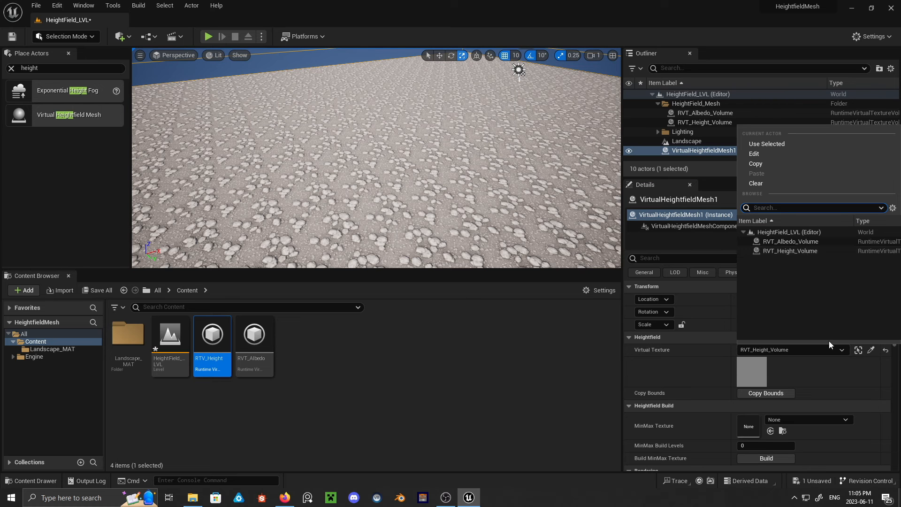
click(793, 368)
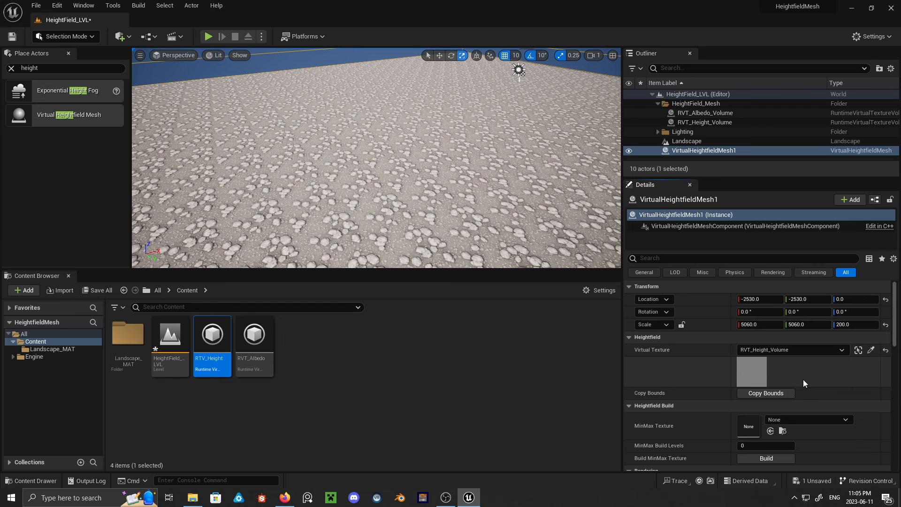
click(795, 395)
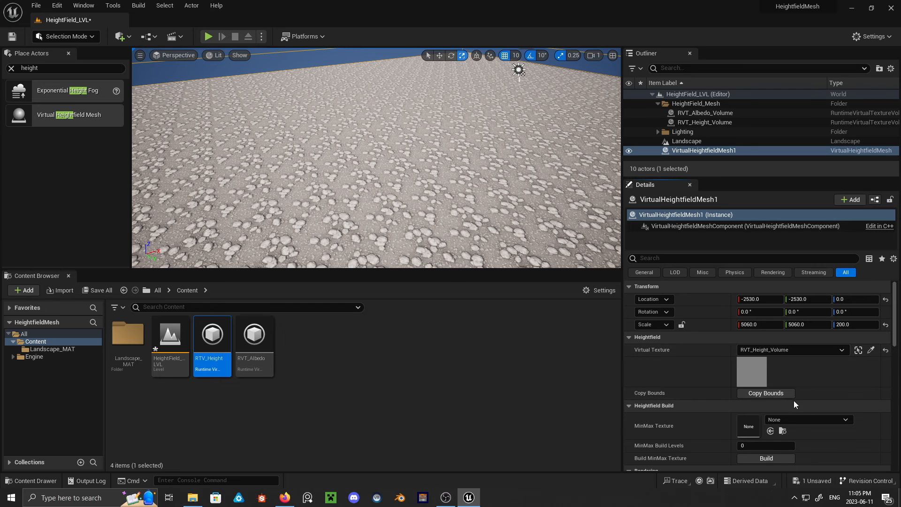
scroll(793, 400, down, 1)
scroll(792, 401, up, 1)
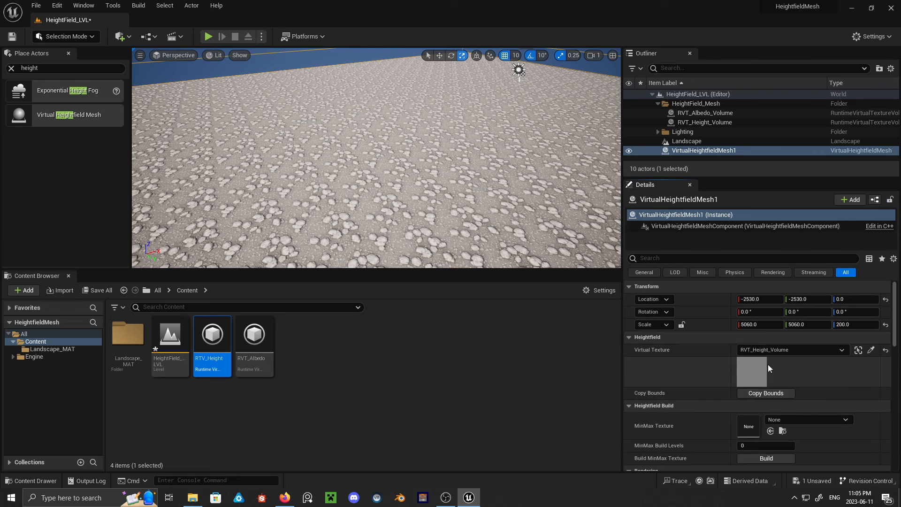
click(765, 350)
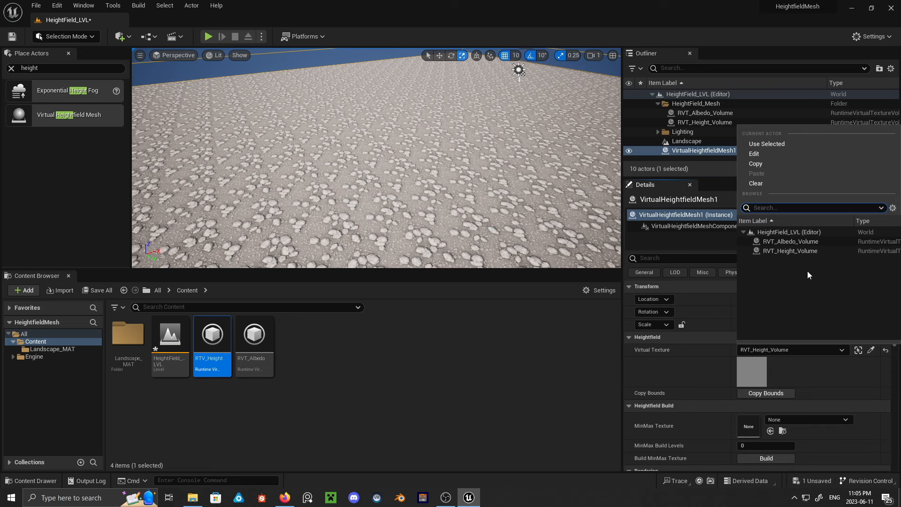
click(793, 251)
- Copy the height volume's bounds to the virtual heightfield mesh and set its Z location to 0
scroll(814, 396, down, 1)
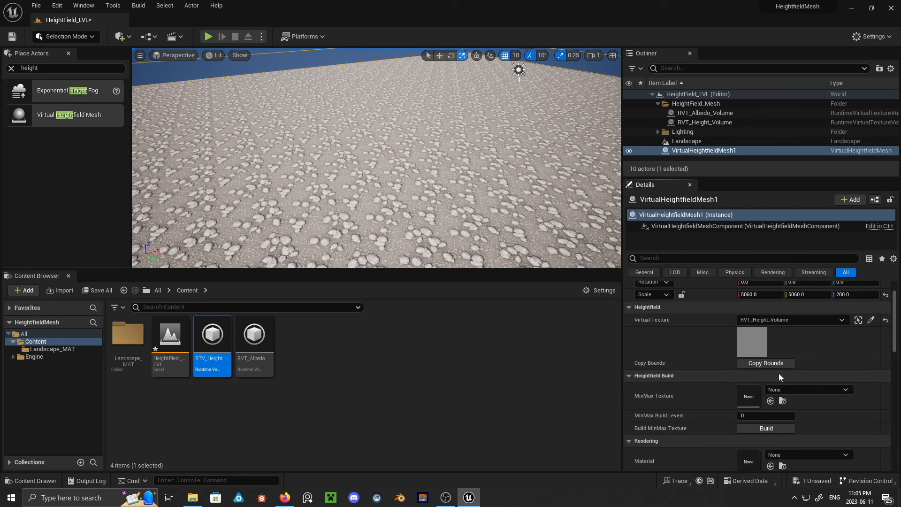
click(768, 364)
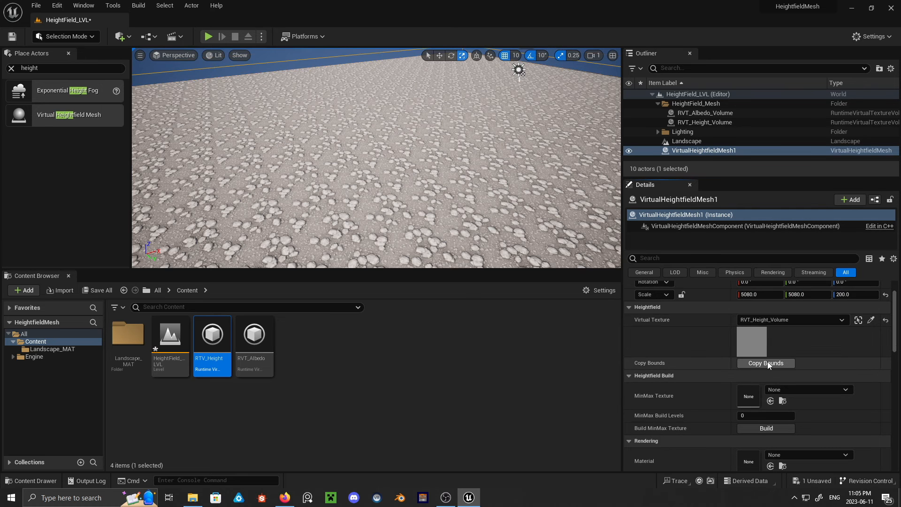
scroll(835, 336, up, 1)
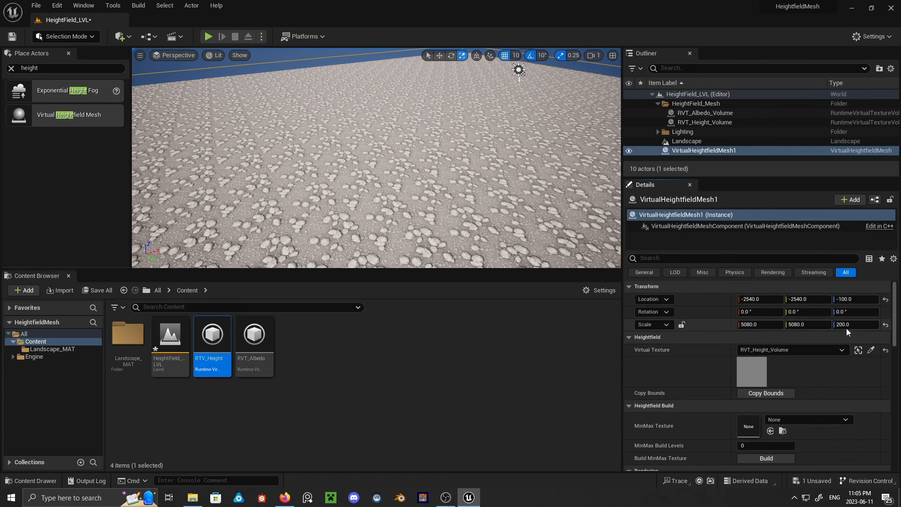
click(864, 301)
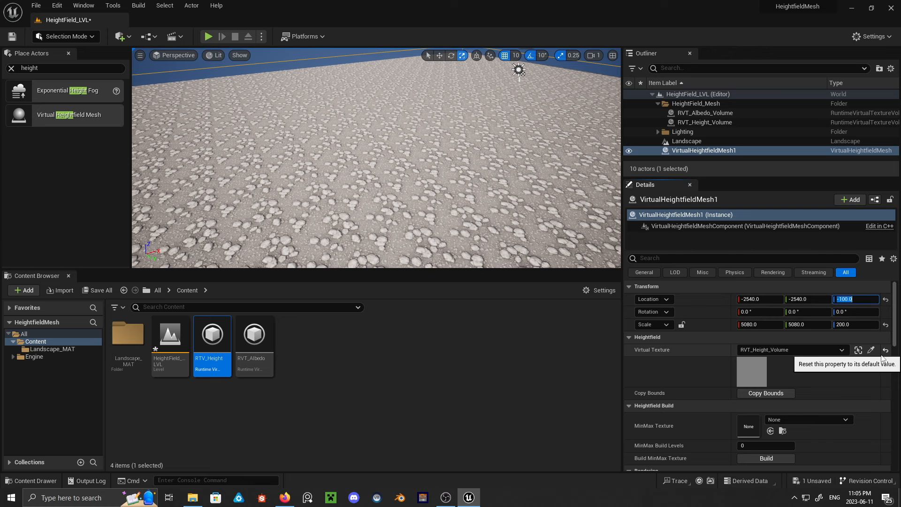
- Build the mesh's MinMax texture and save it in the Content folder as RTV_Height_MinMax
scroll(821, 381, down, 3)
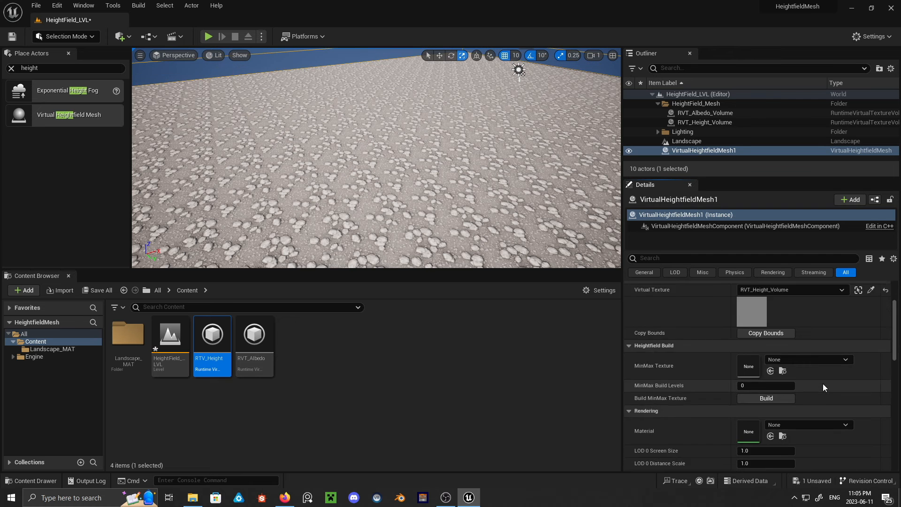
scroll(823, 384, down, 3)
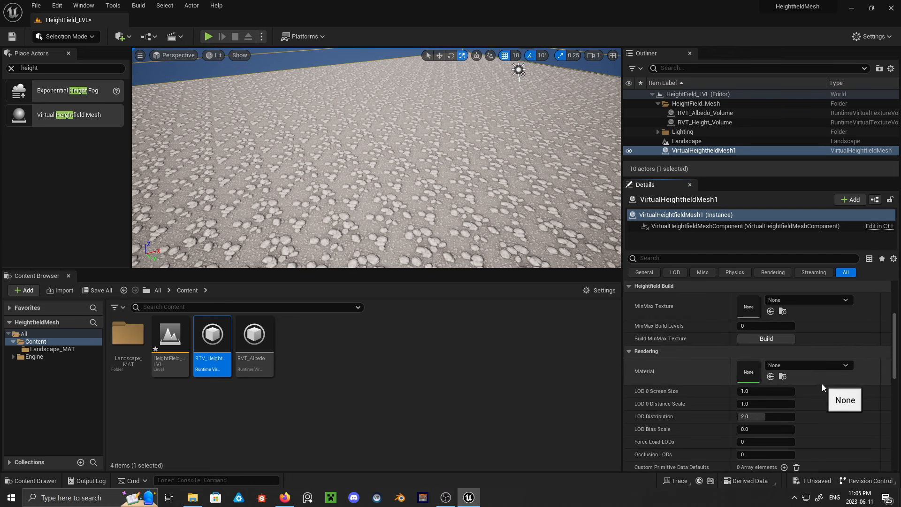
click(769, 338)
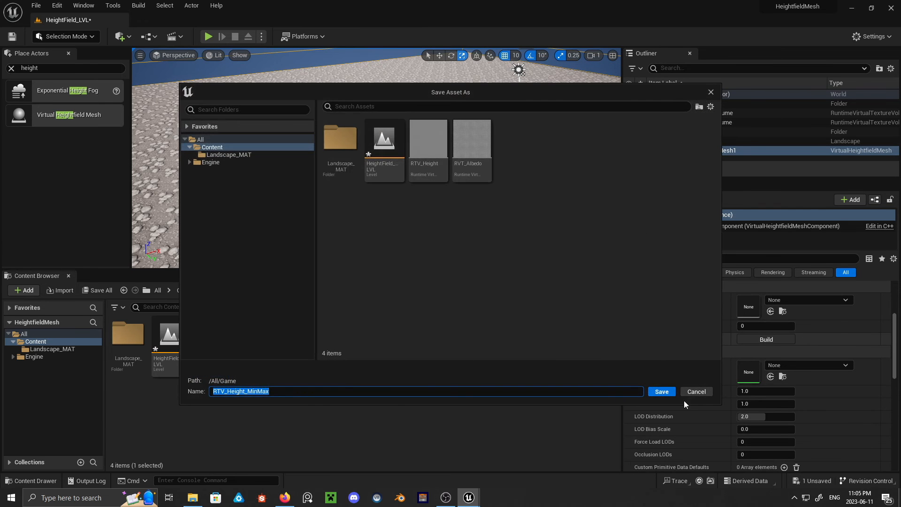
click(661, 391)
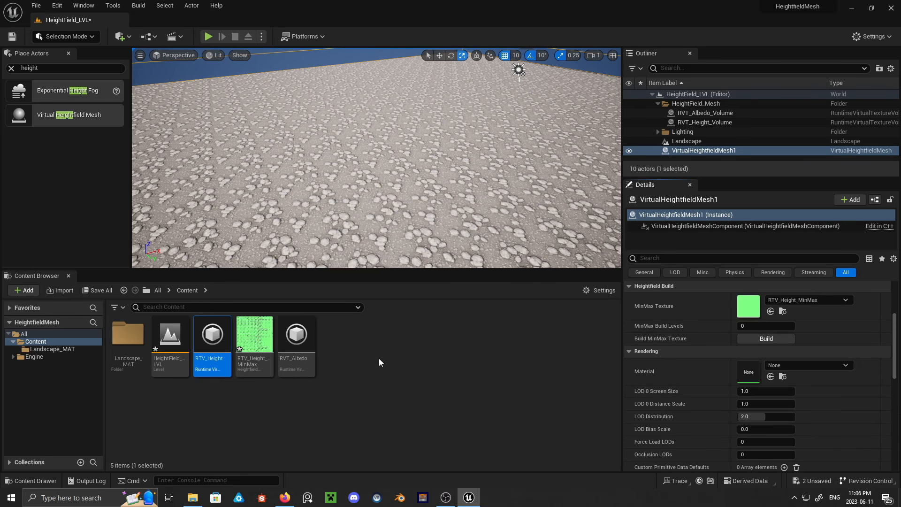
- Turn off Actor Hidden In Editor for the virtual heightfield mesh and inspect its surface up close
scroll(767, 363, down, 7)
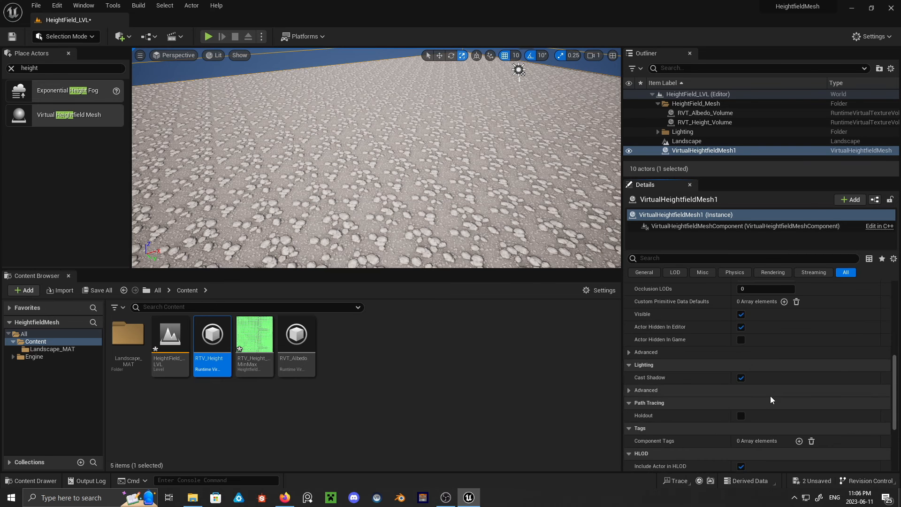
scroll(770, 397, up, 4)
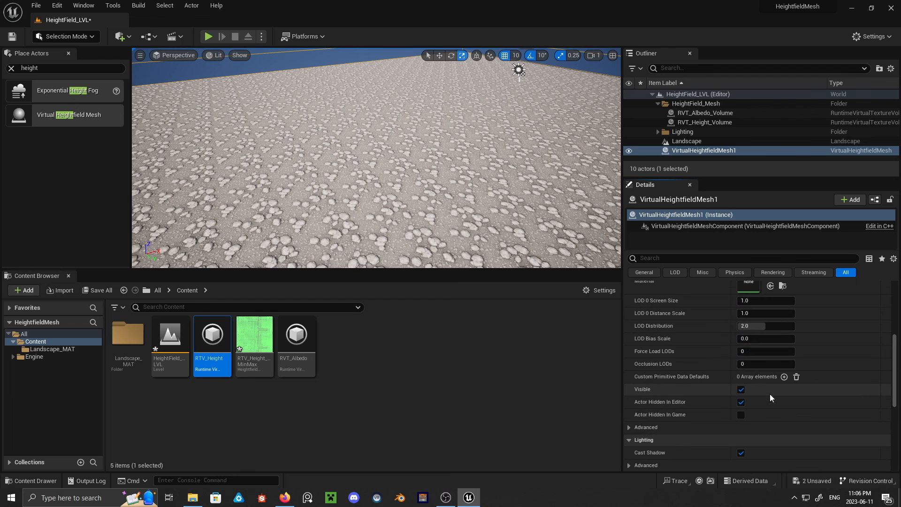
click(740, 402)
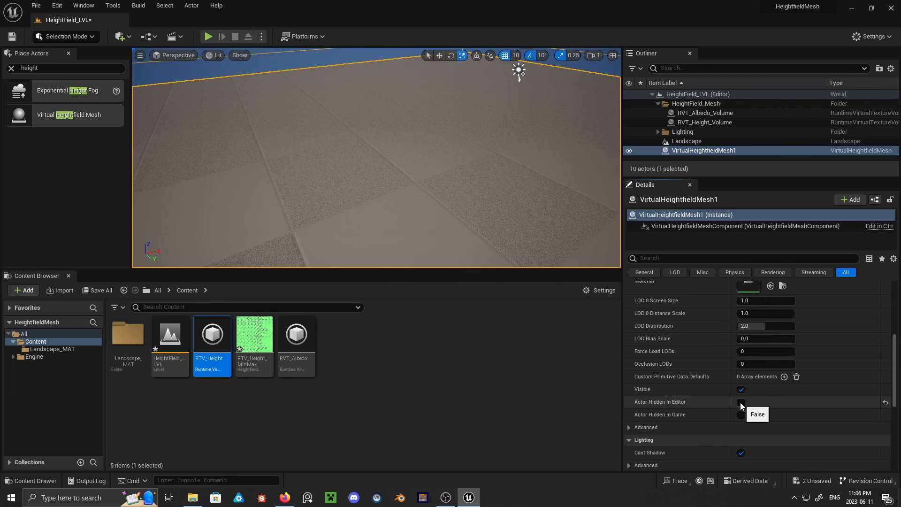
right_drag(494, 249, 418, 170)
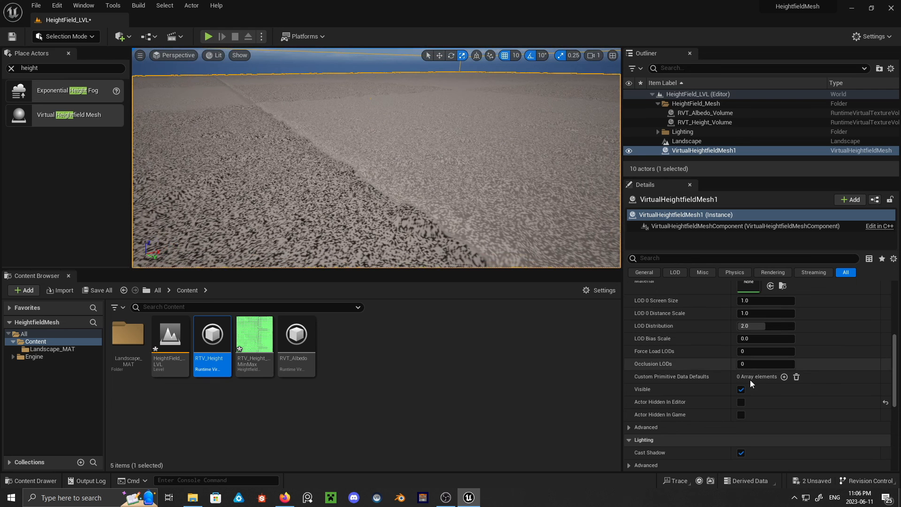
- Create a new material named VHM_MAT in the Content folder
click(374, 355)
right_click(374, 355)
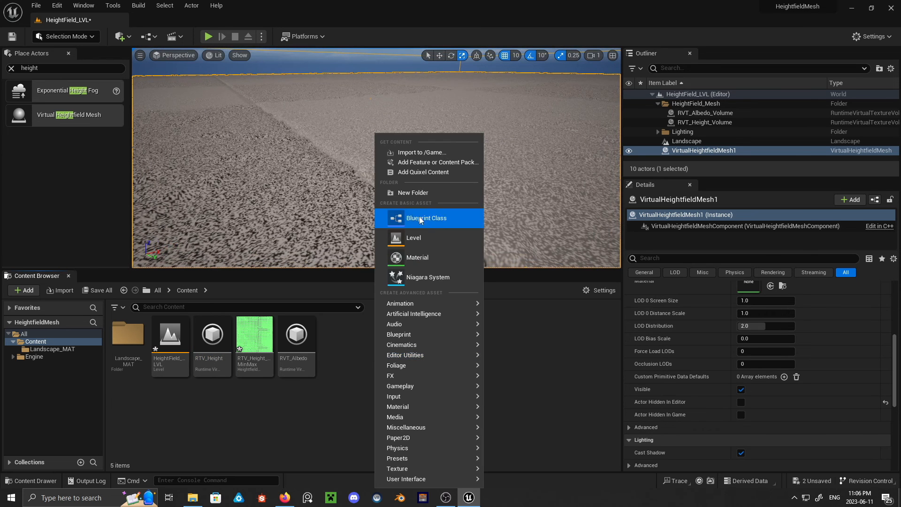
click(418, 257)
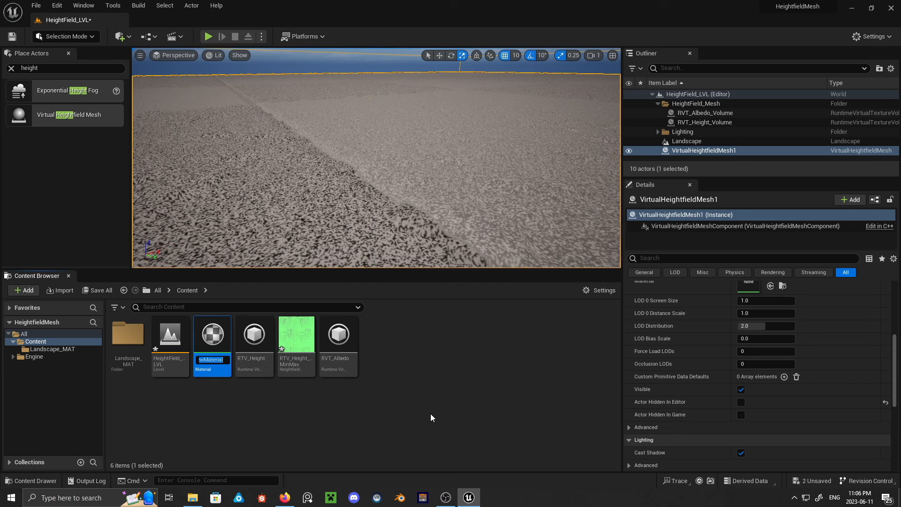
text(VHT)
key(BackSpace)
key(BackSpace)
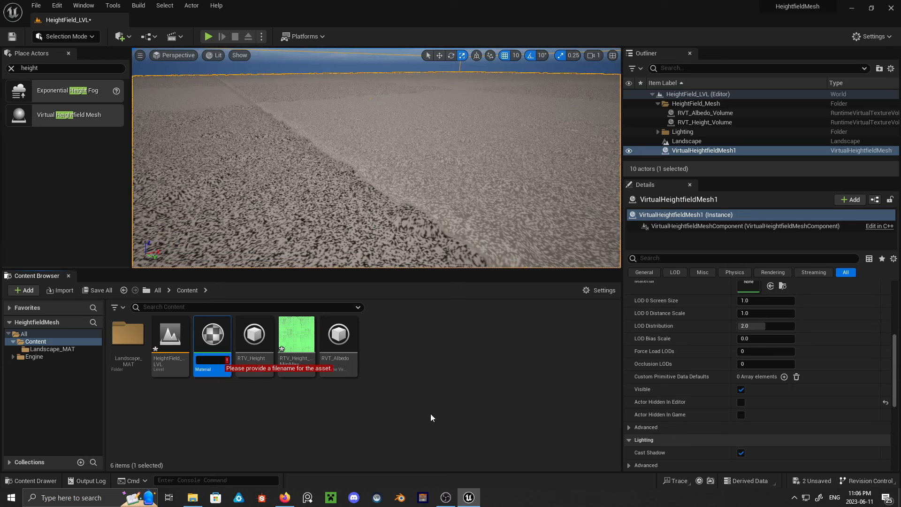
text(VHM)
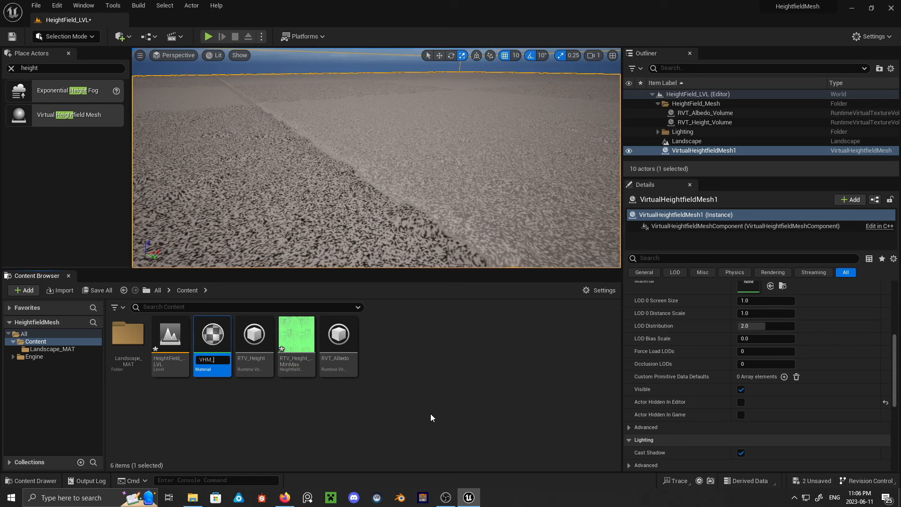
text(_MAT)
key(Return)
- Open VHM_MAT and add a Runtime Virtual Texture Sample node that uses RVT_Albedo
double_click(347, 344)
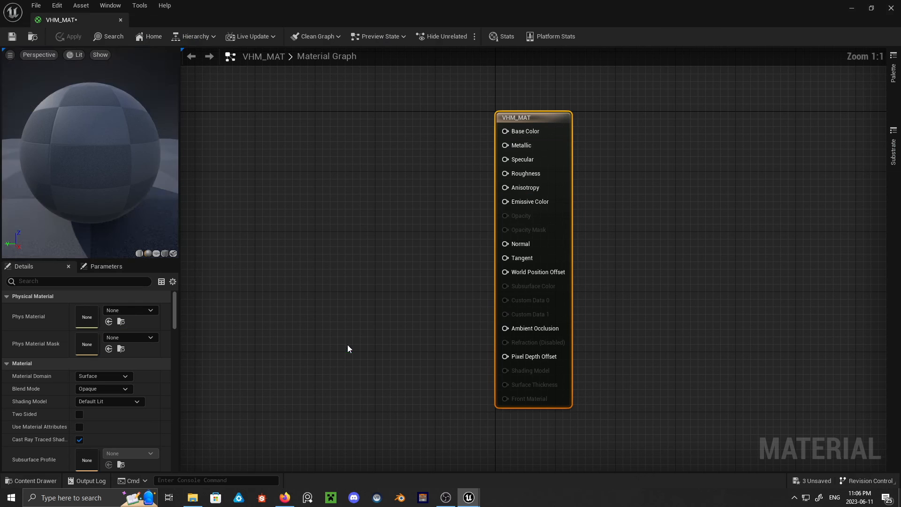
right_click(342, 196)
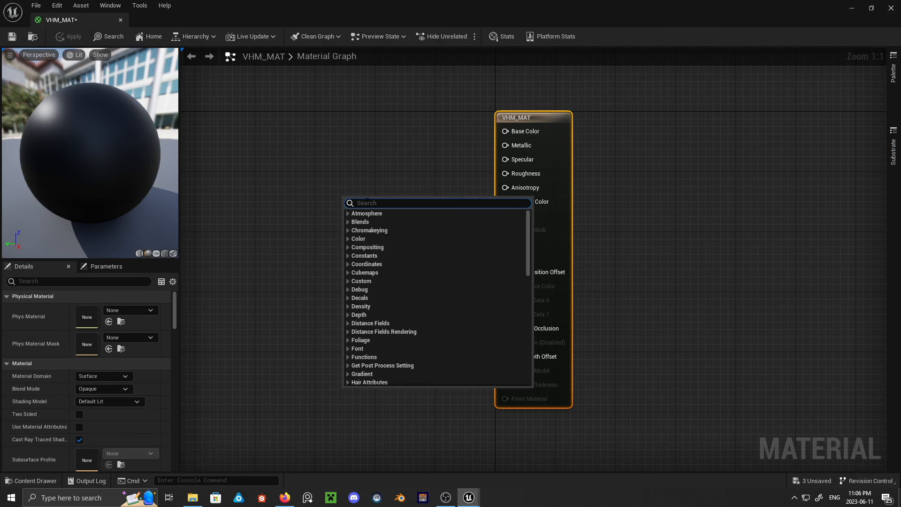
text(virtual)
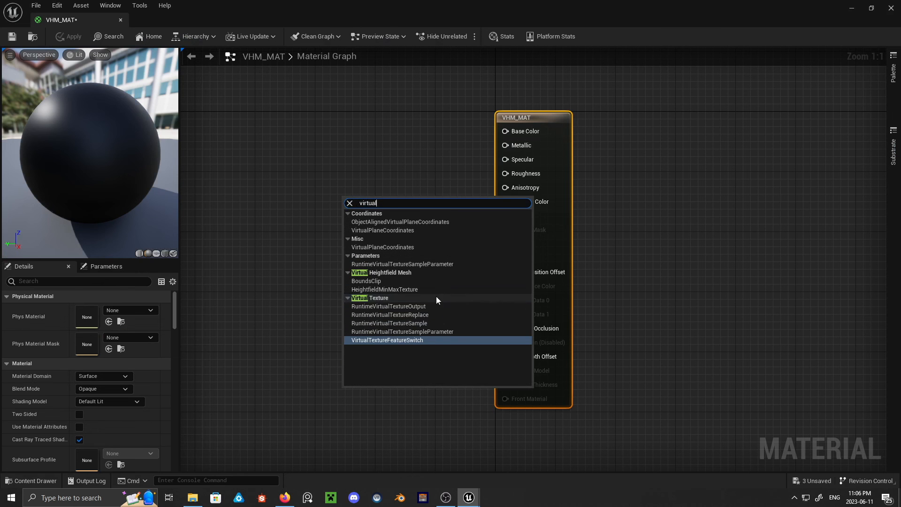
click(414, 323)
drag(387, 203, 309, 187)
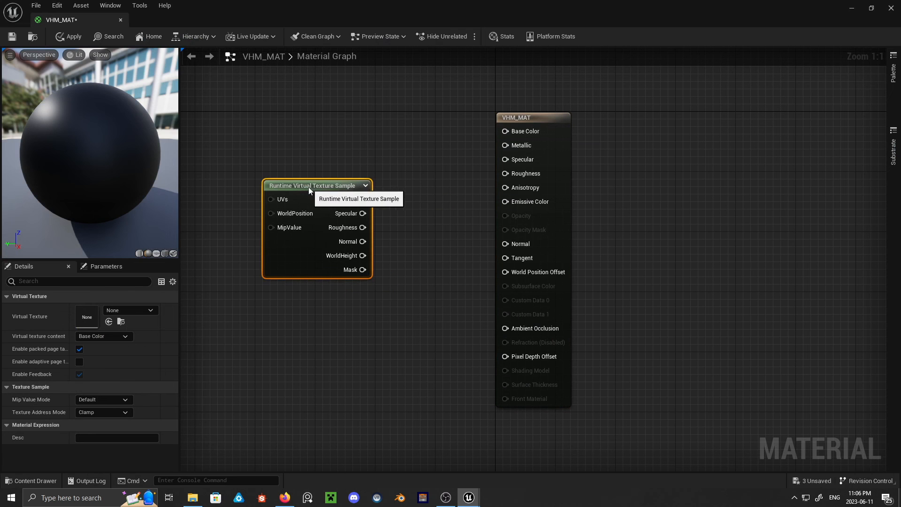
click(120, 313)
click(162, 221)
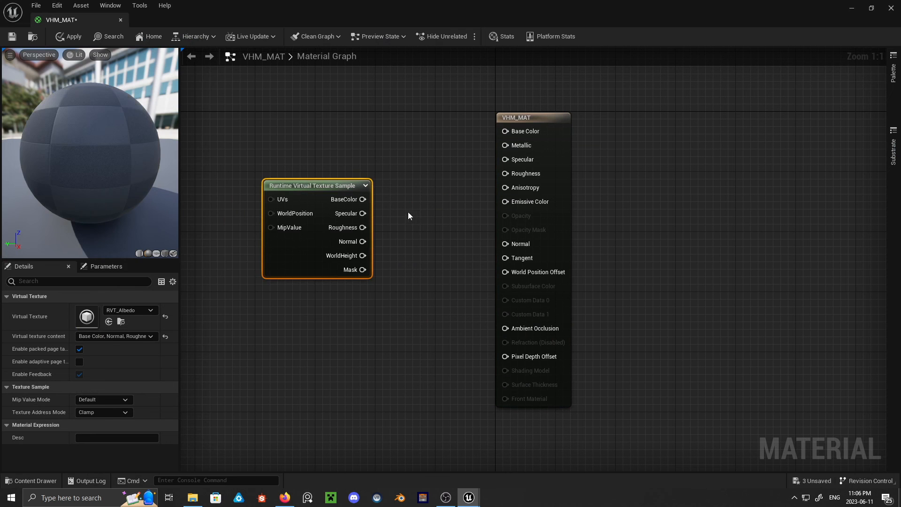
- Connect the sample's BaseColor, Roughness and Normal outputs to the matching material inputs, then save and close VHM_MAT
drag(363, 199, 505, 131)
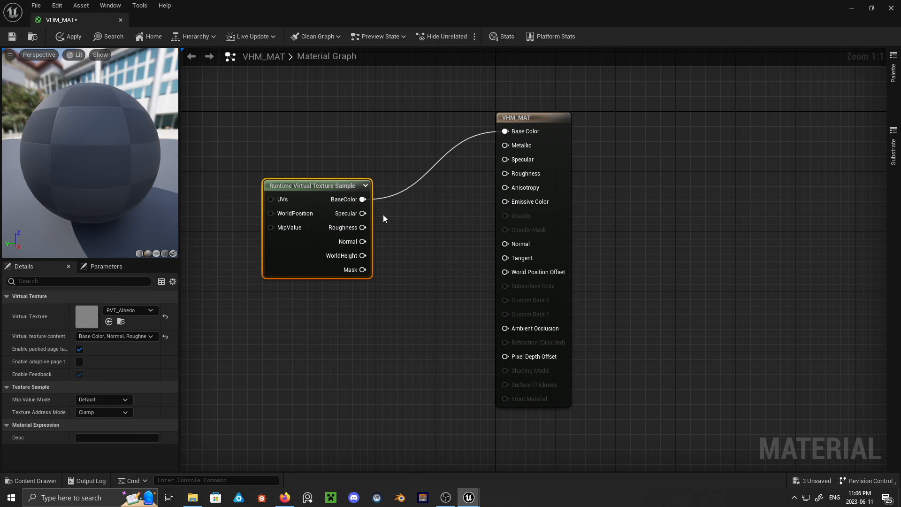
drag(362, 228, 504, 173)
drag(362, 241, 505, 243)
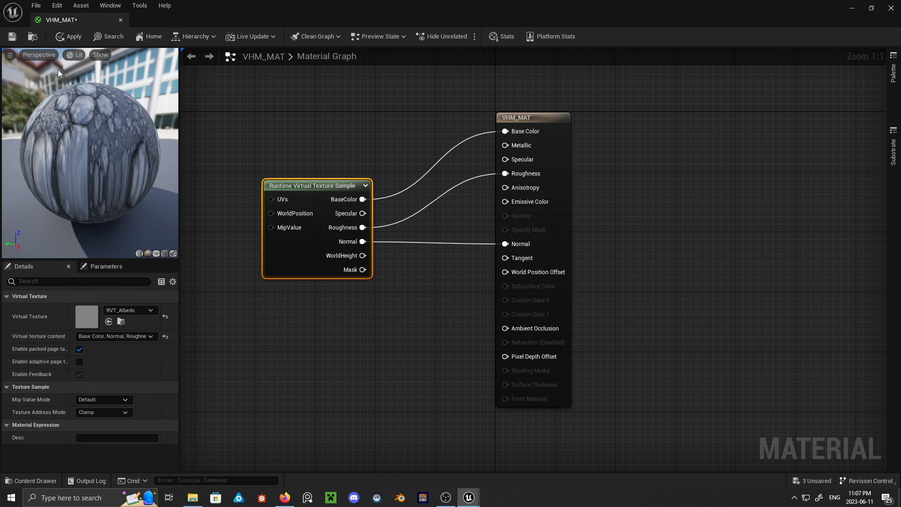
click(12, 37)
click(121, 19)
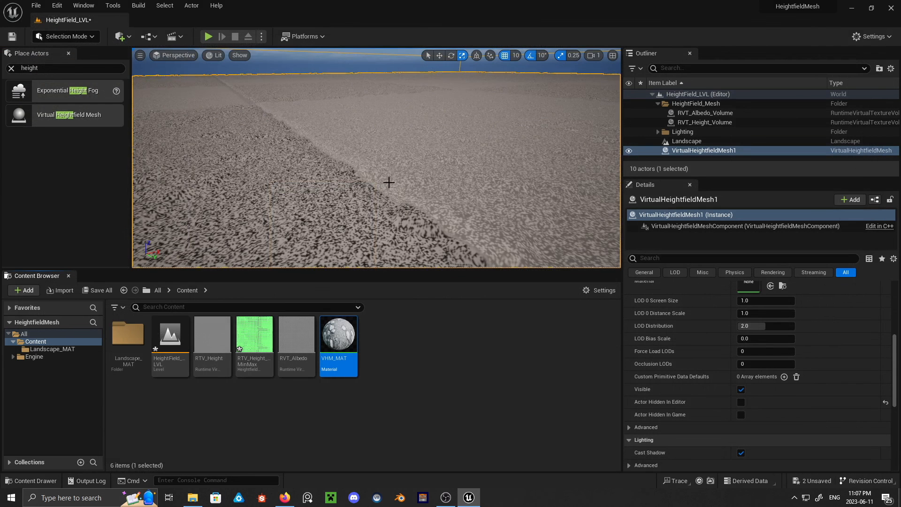
- Rename the VirtualHeightfieldMesh1 actor to VirtualHeightfieldMesh and assign VHM_MAT as its rendering material
mouse_move(388, 182)
right_down()
mouse_move(392, 204)
mouse_move(392, 193)
right_up()
scroll(697, 367, up, 5)
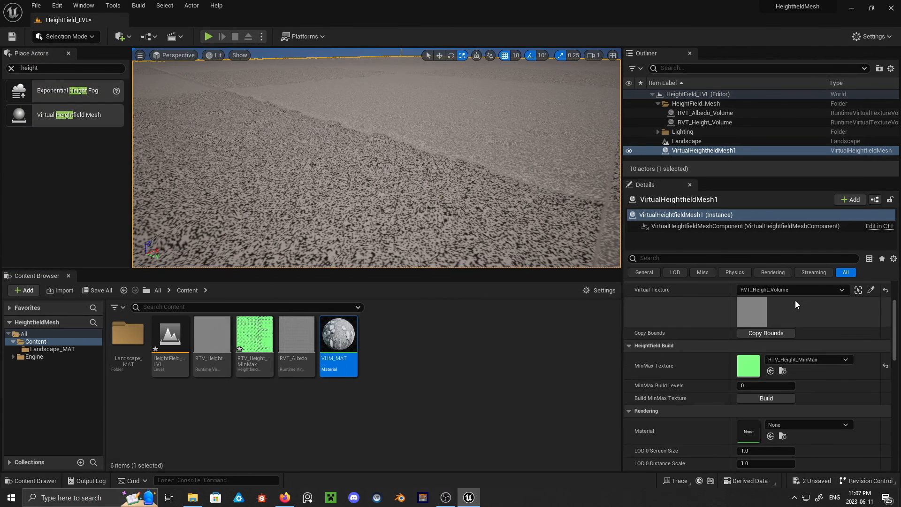
scroll(796, 358, up, 3)
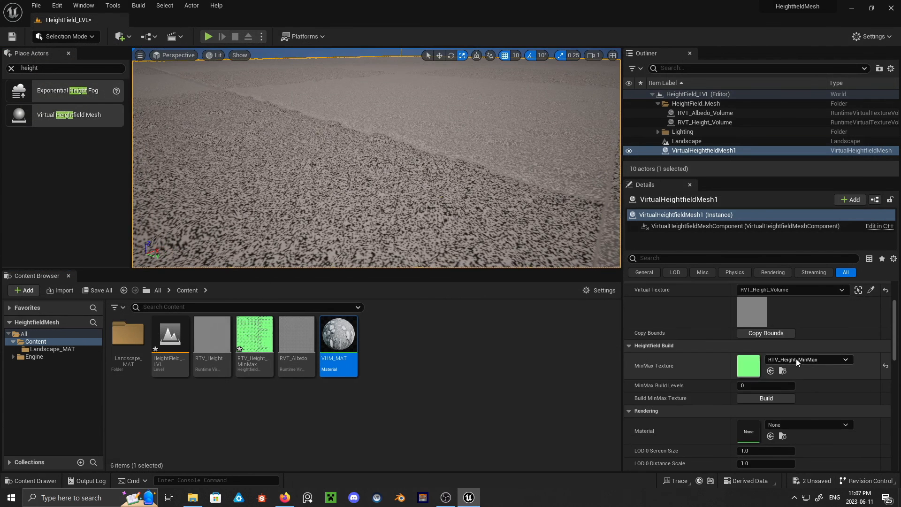
click(737, 151)
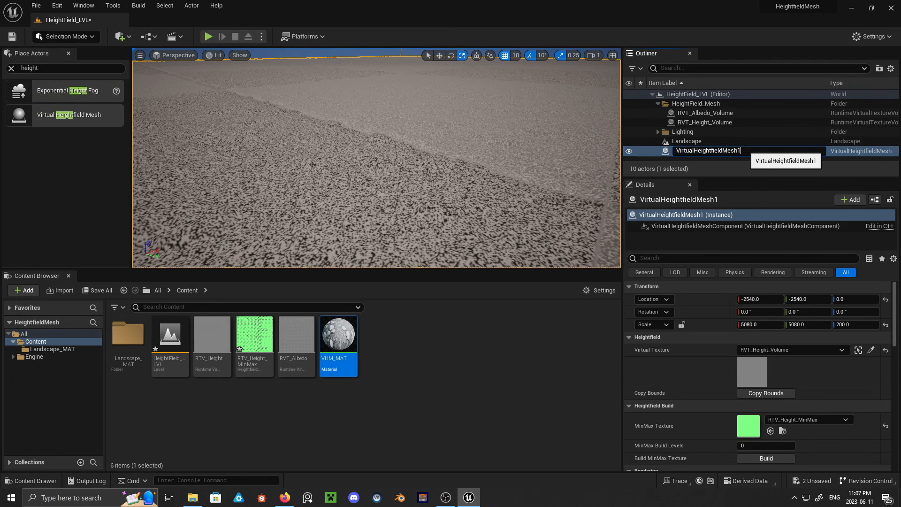
key(BackSpace)
key(Return)
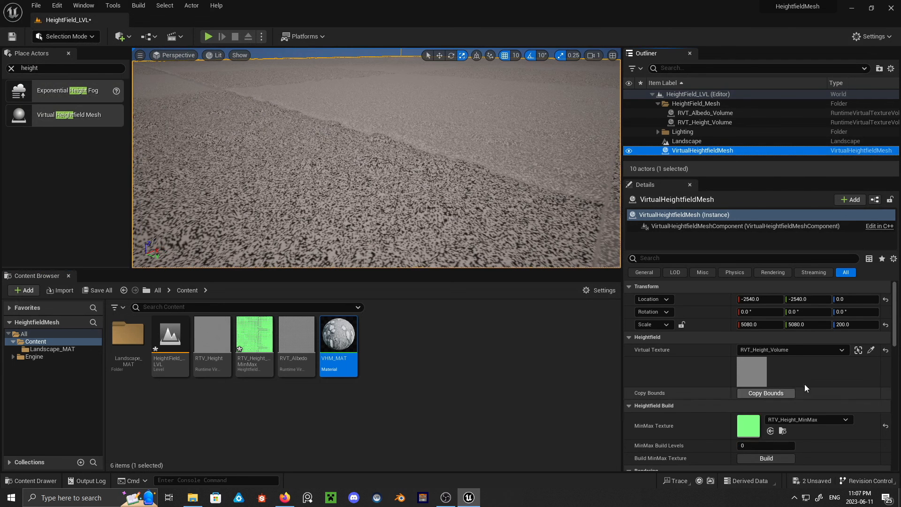
scroll(790, 387, down, 5)
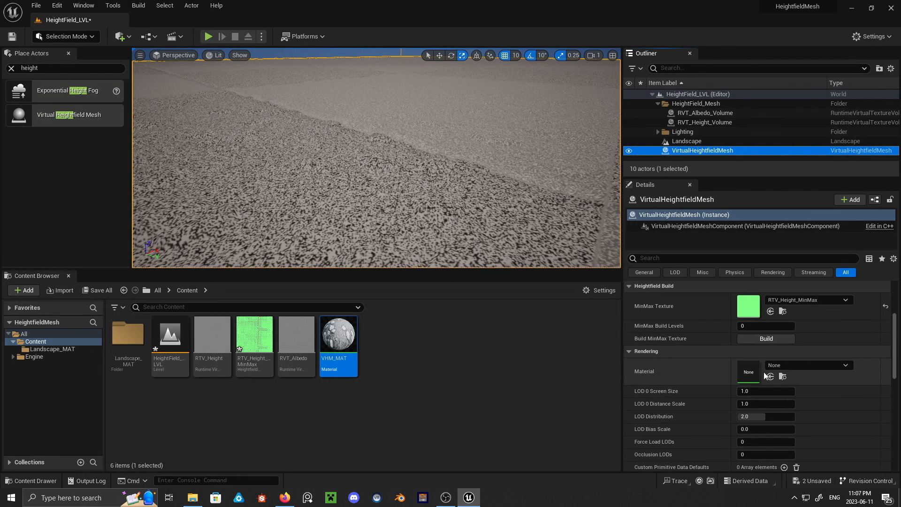
drag(334, 340, 760, 369)
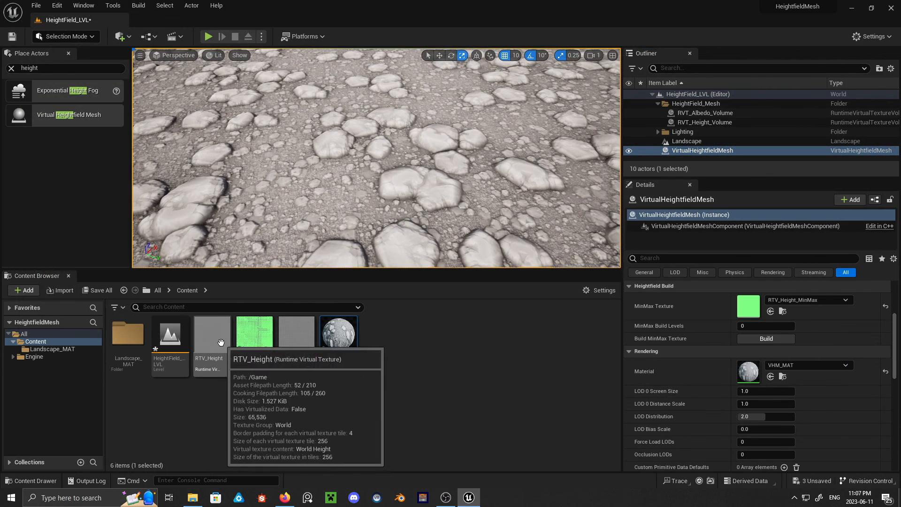
- Open Landscape_MAT_Inst from the Landscape_MAT folder in a floating window, try a Height_Offset of 0 and set it to 10
double_click(140, 341)
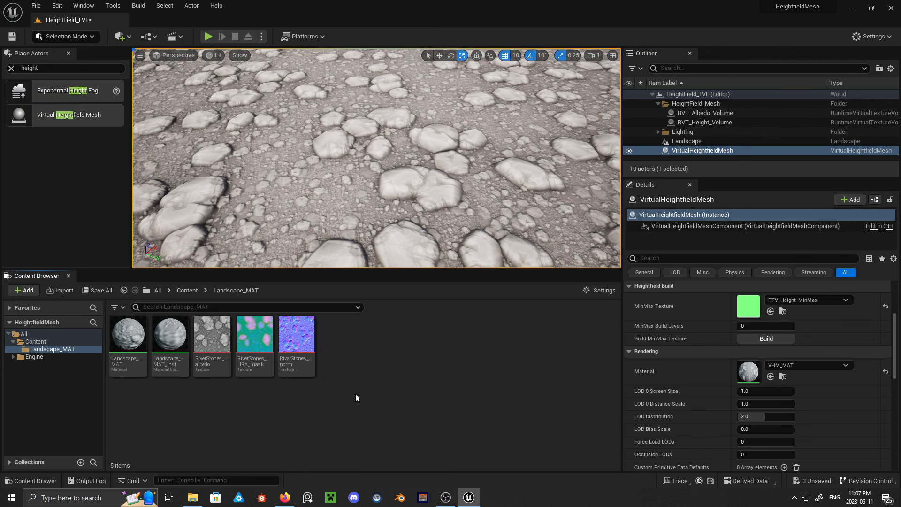
double_click(170, 340)
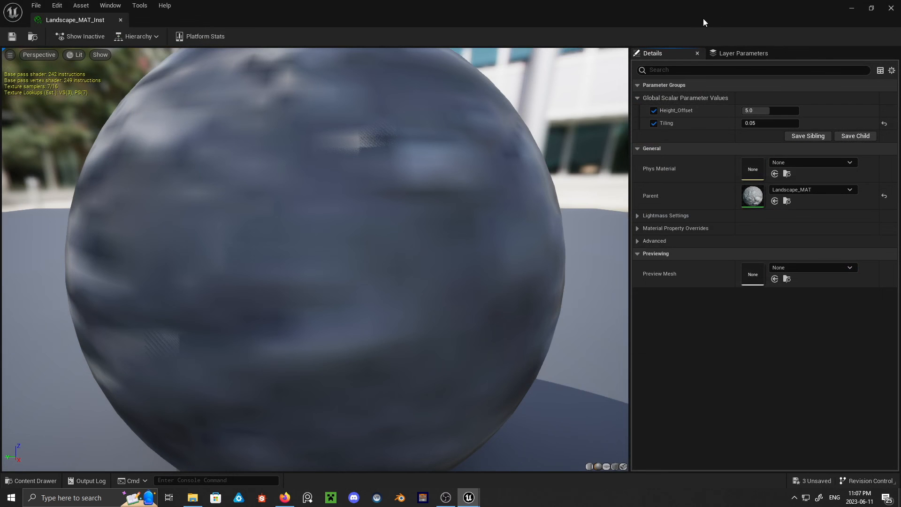
double_click(116, 13)
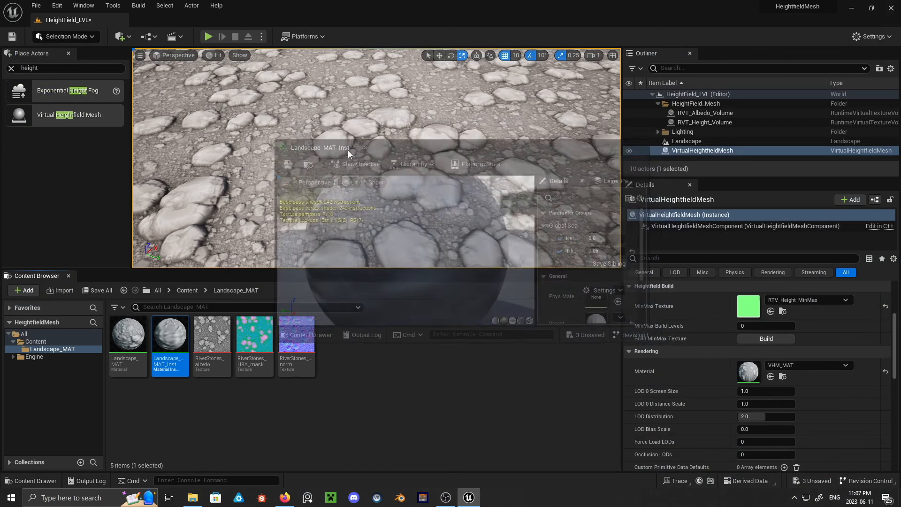
click(627, 231)
text(0)
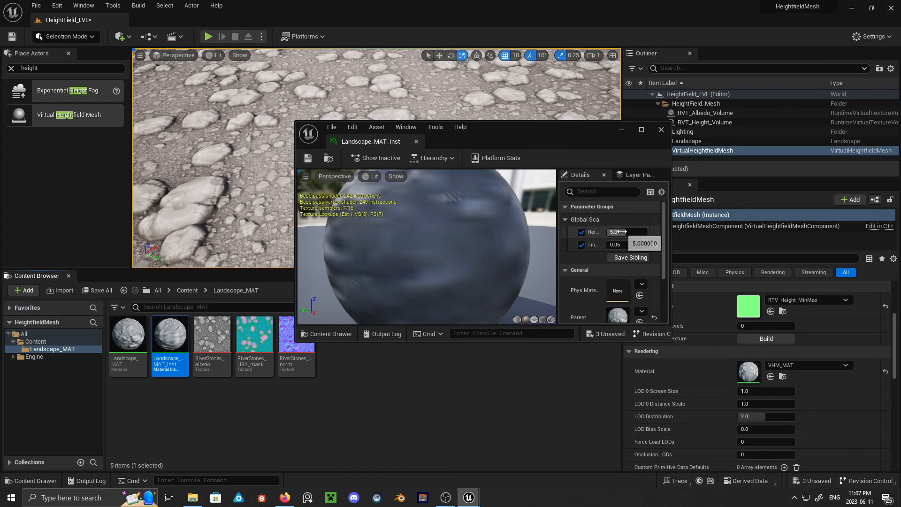
key(Return)
text(10)
key(Return)
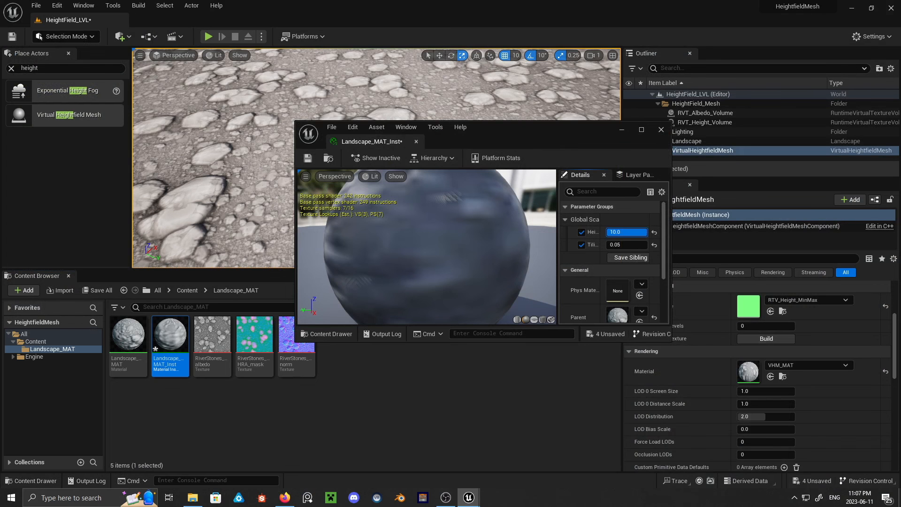
- Compare the stone relief from a low viewpoint with Height_Offset at 0 and back at 10
drag(472, 137, 444, 238)
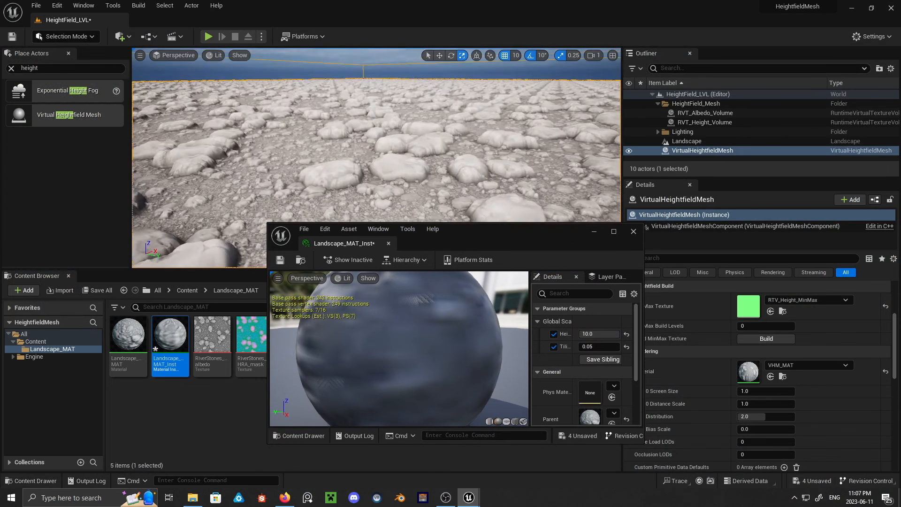
click(611, 333)
text(0)
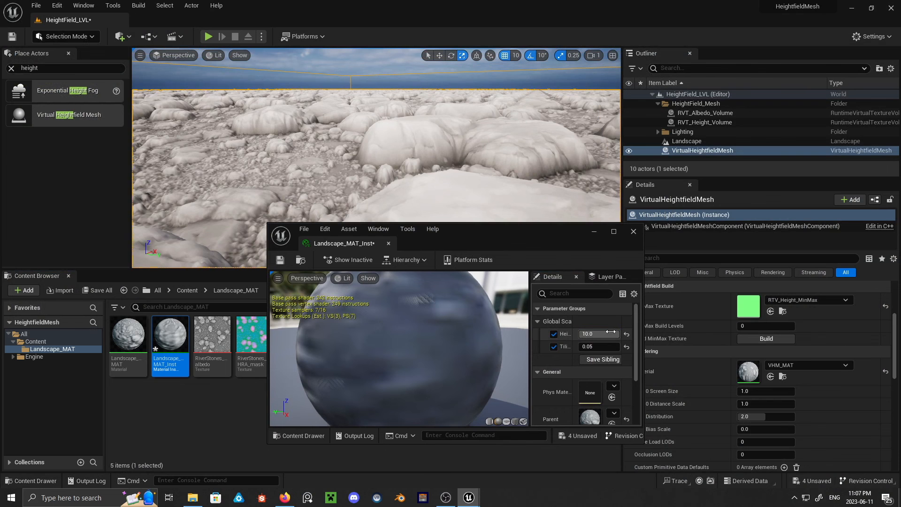
key(Return)
text(10)
key(Return)
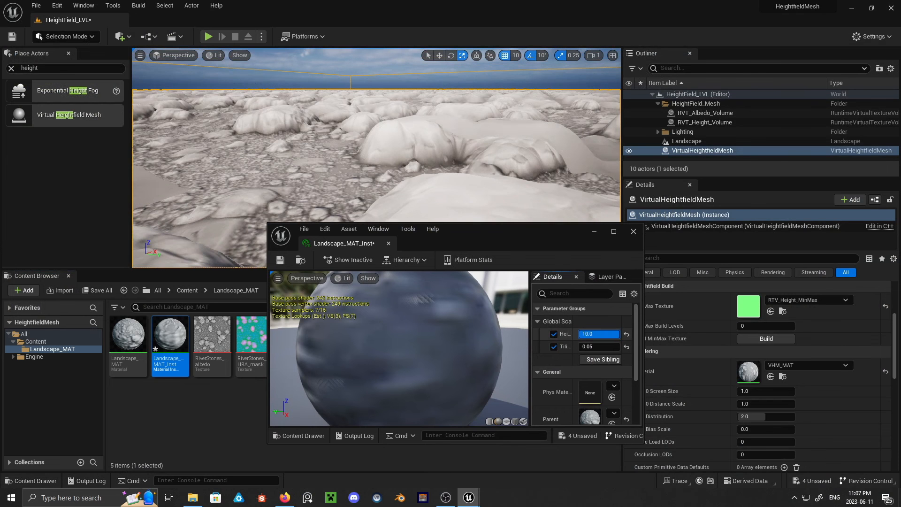
- Test several Height_Offset values up to 10, settle on 7, and close Landscape_MAT_Inst
drag(559, 237, 699, 201)
mouse_move(740, 297)
mouse_down()
mouse_move(727, 297)
mouse_move(741, 297)
mouse_up()
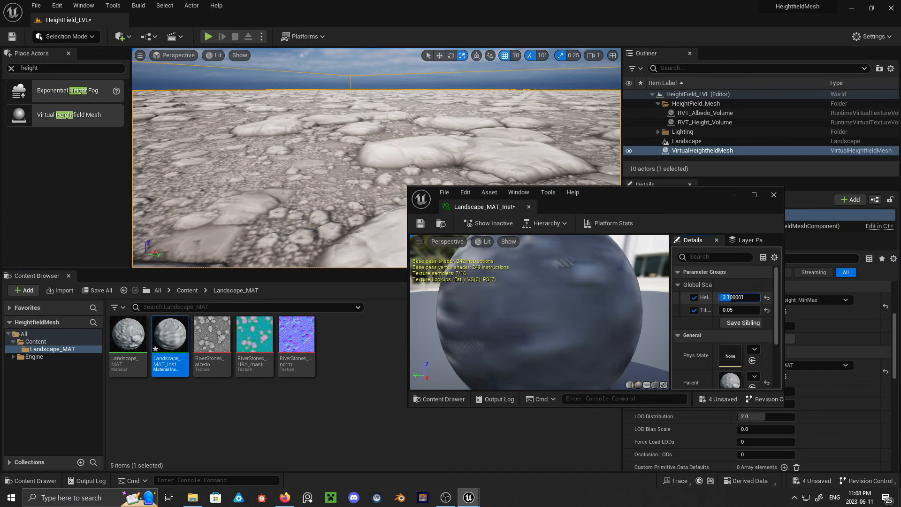
text(10)
key(Return)
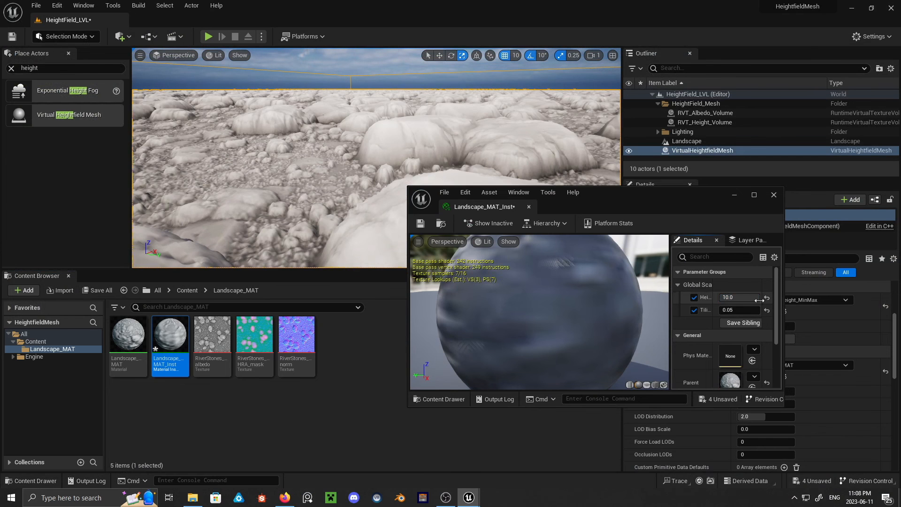
drag(758, 297, 744, 297)
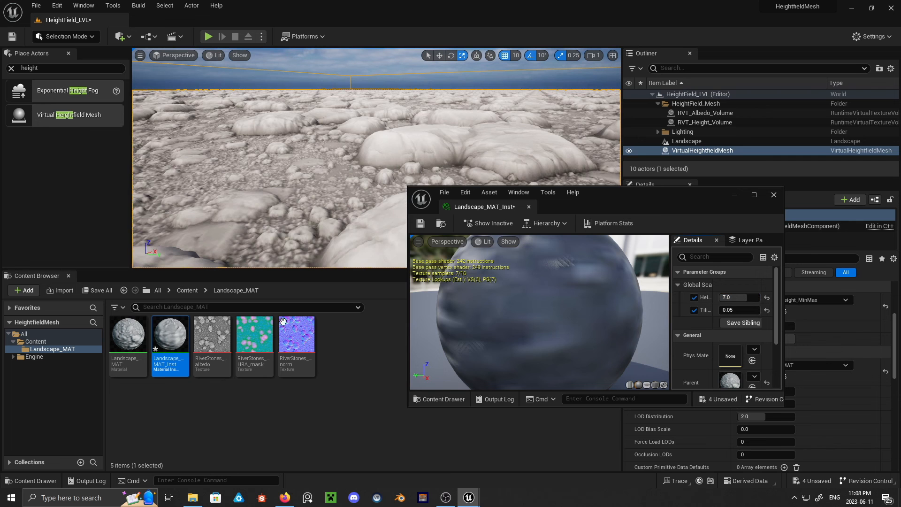
click(773, 195)
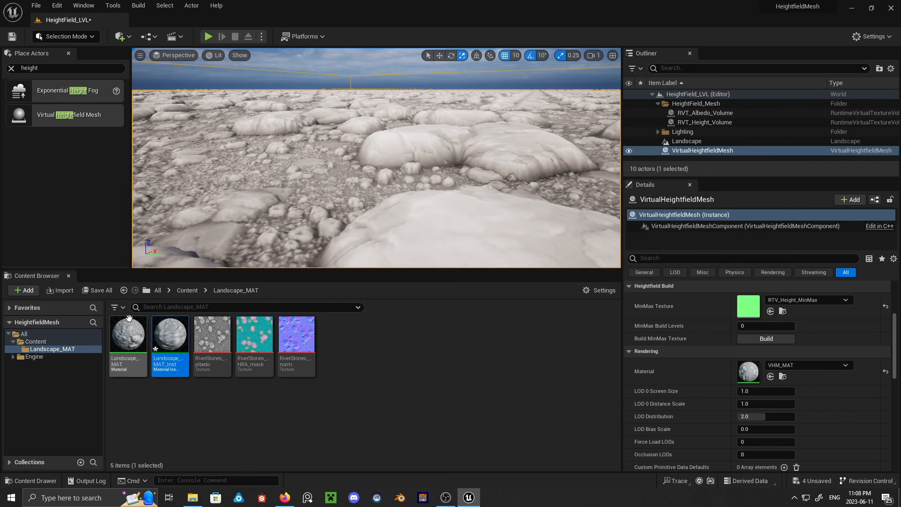
- Create a new folder named VirtualHeightfieldMesh in the Content folder
click(182, 291)
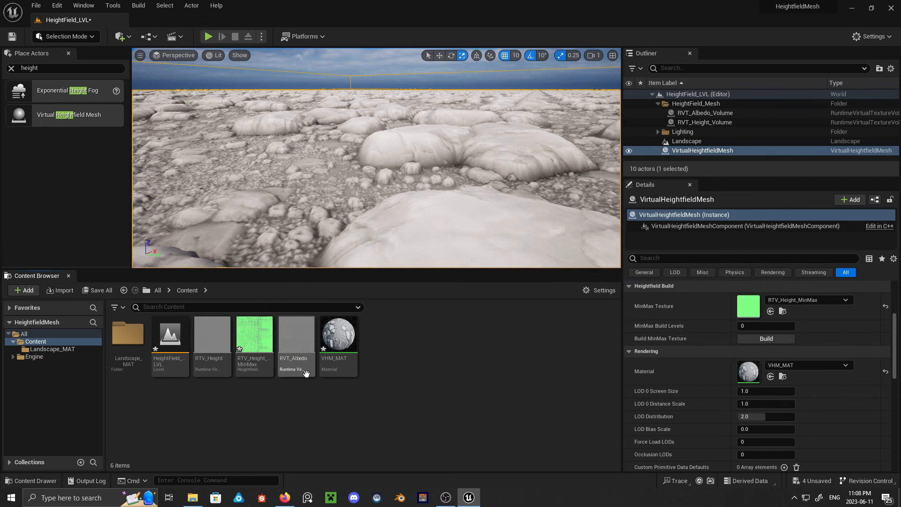
right_click(397, 374)
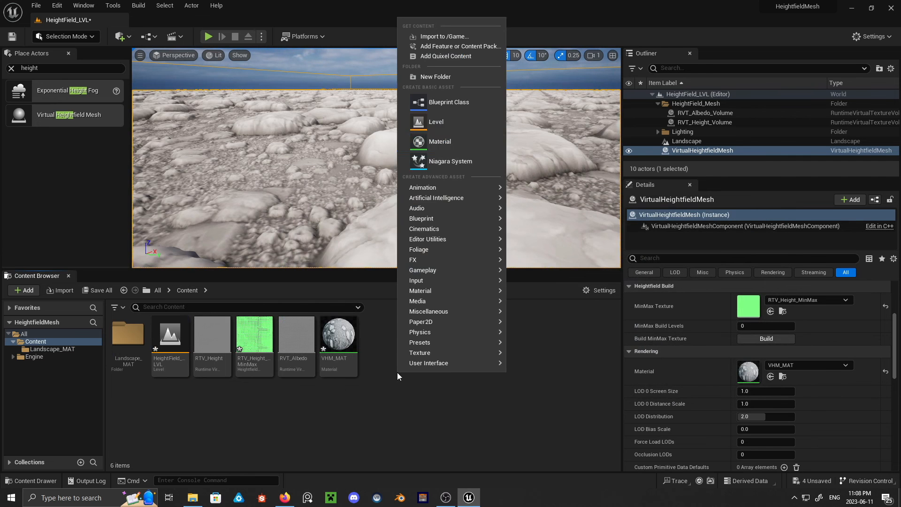
click(450, 78)
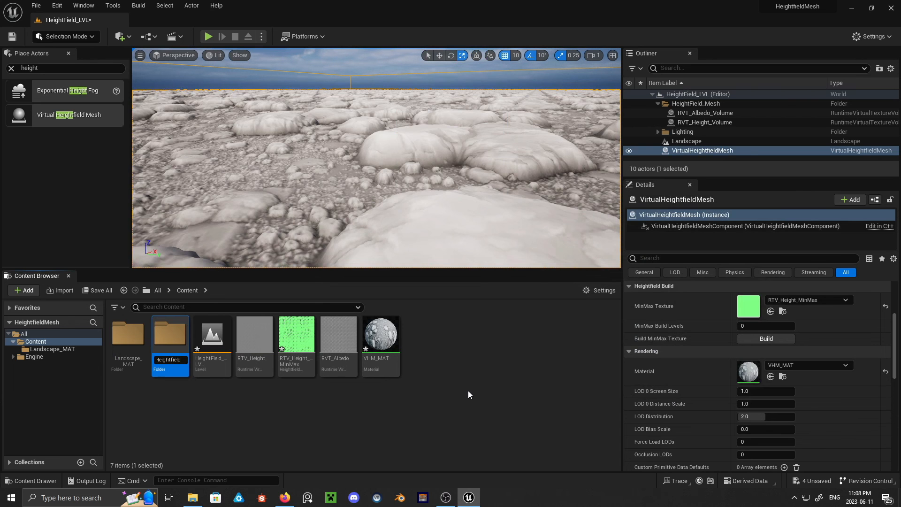
key(Return)
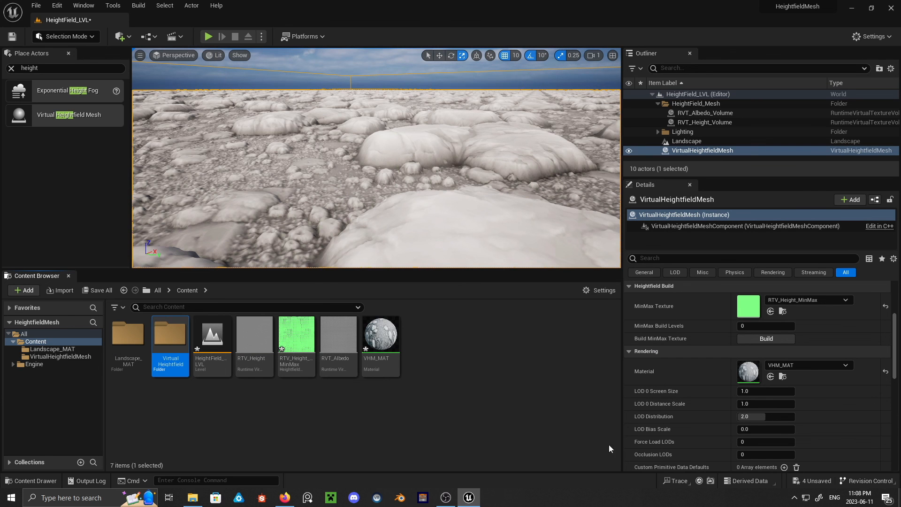
- Move RTV_Height, RTV_Height_MinMax, RVT_Albedo and VHM_MAT into the VirtualHeightfieldMesh folder, leaving the level in Content
click(212, 336)
shift+click(379, 335)
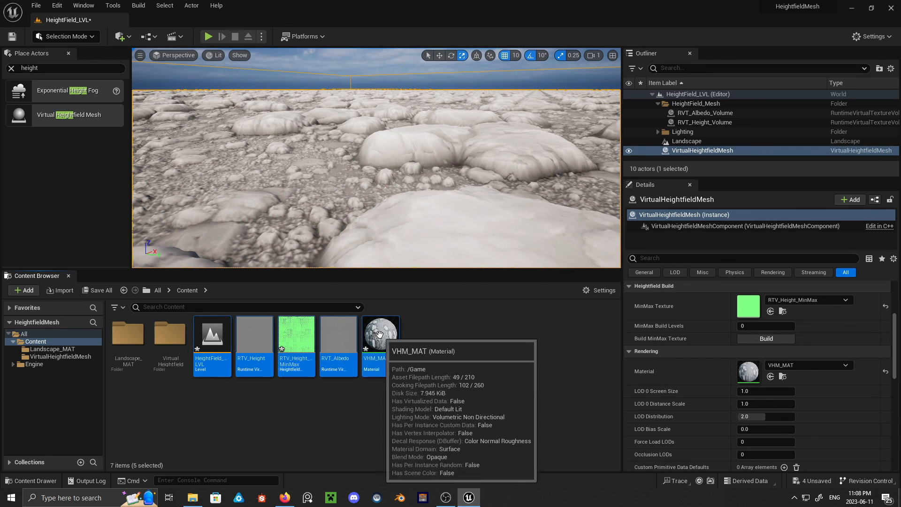
click(255, 361)
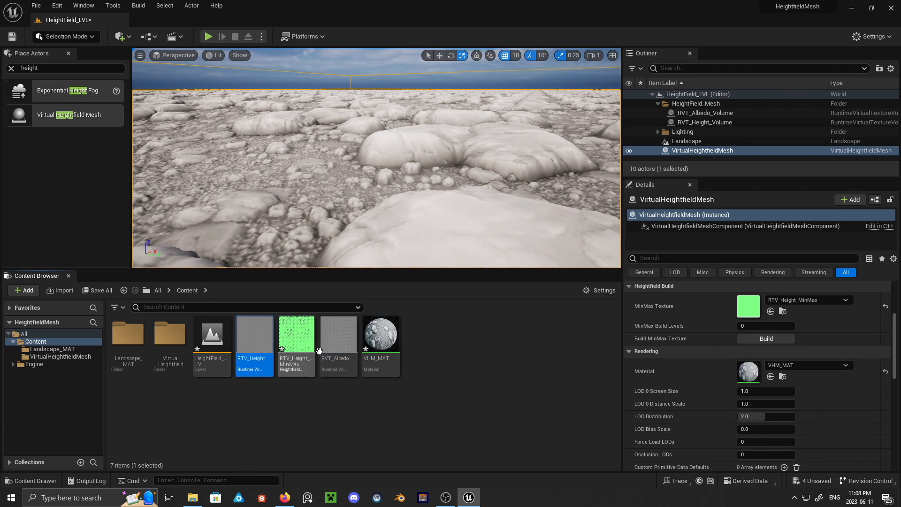
shift+click(373, 335)
drag(299, 337, 168, 346)
click(197, 362)
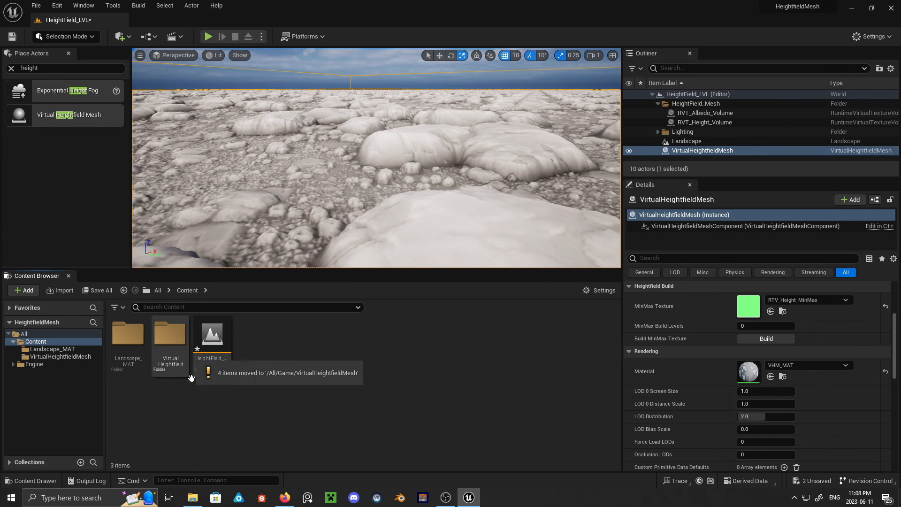
- Open RTV_Height from the VirtualHeightfieldMesh folder, set its size of the virtual texture in tiles to 6, and close it
double_click(173, 342)
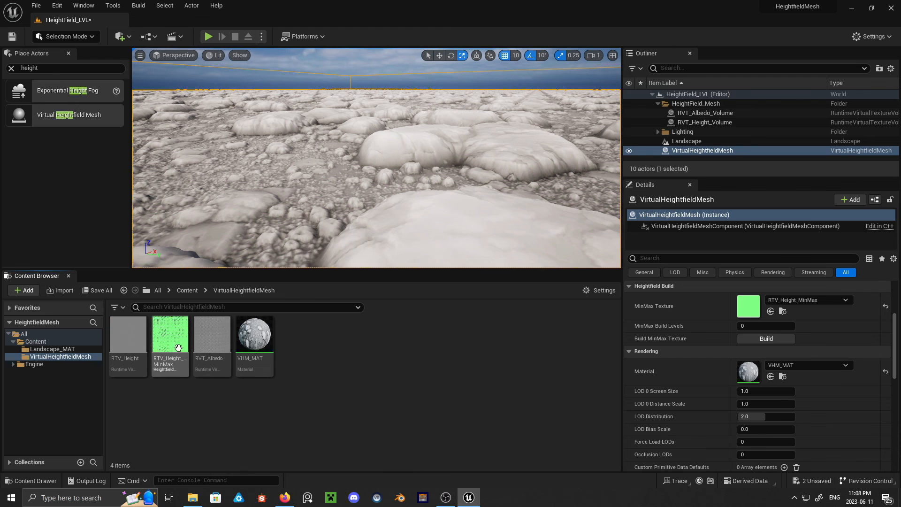
double_click(129, 346)
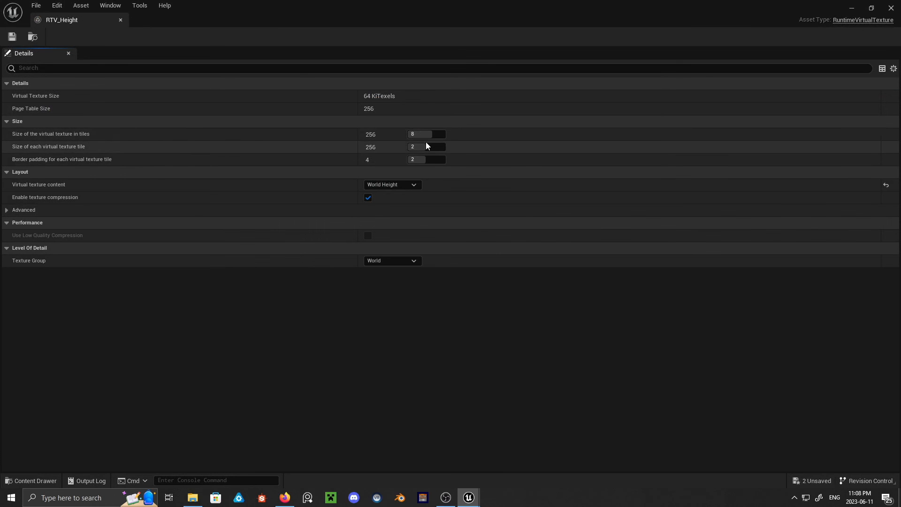
drag(429, 134, 429, 135)
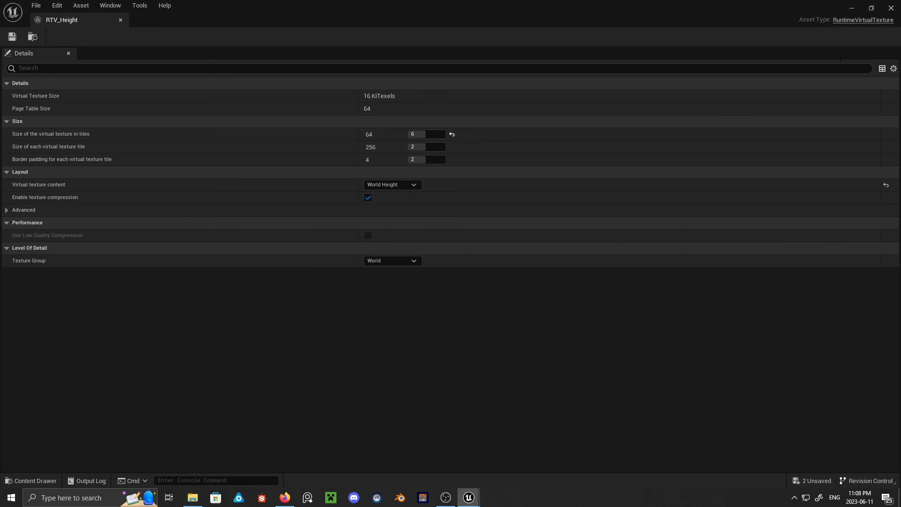
click(121, 20)
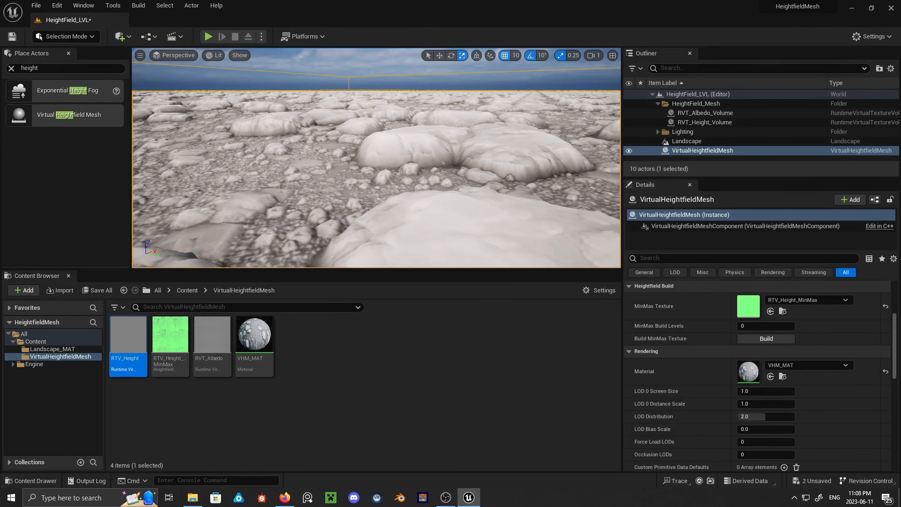
- Turn on the Mesh Edges show flag in the viewport and examine the heightfield mesh's wireframe and LOD settings
right_drag(376, 158, 283, 122)
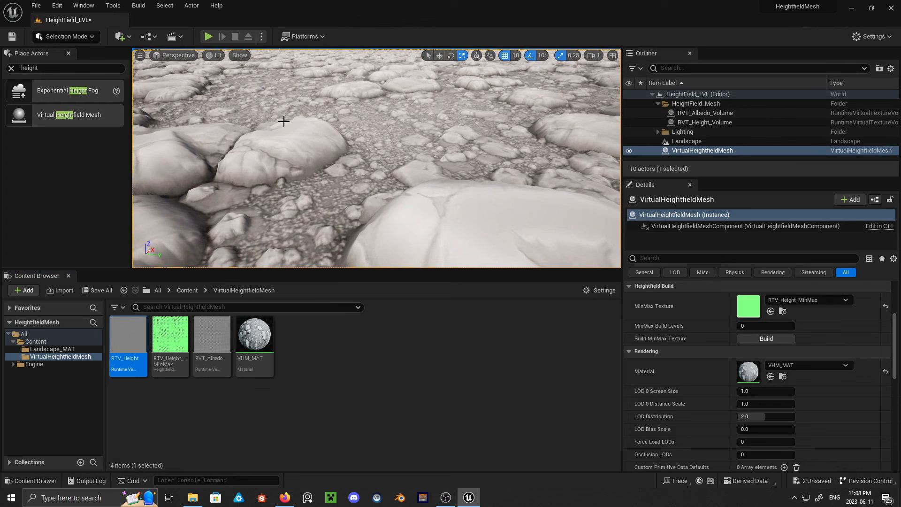
click(243, 59)
mouse_move(284, 362)
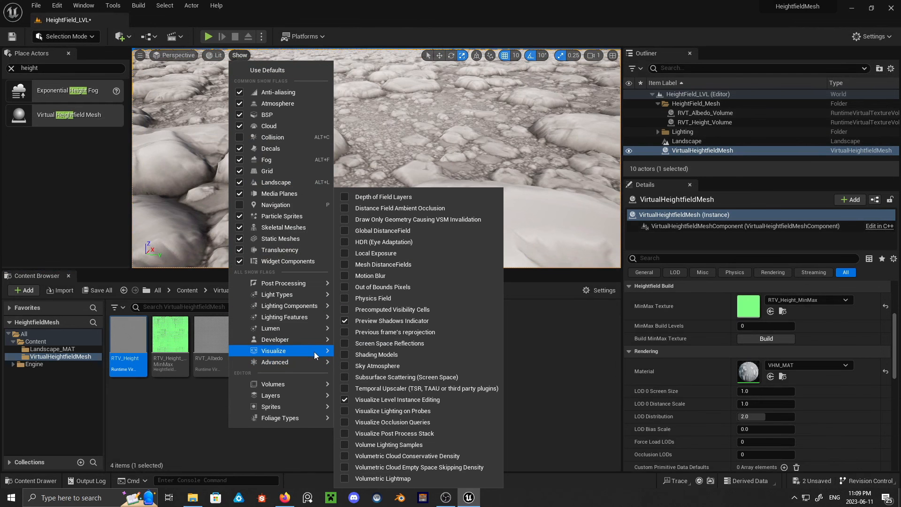
mouse_move(313, 362)
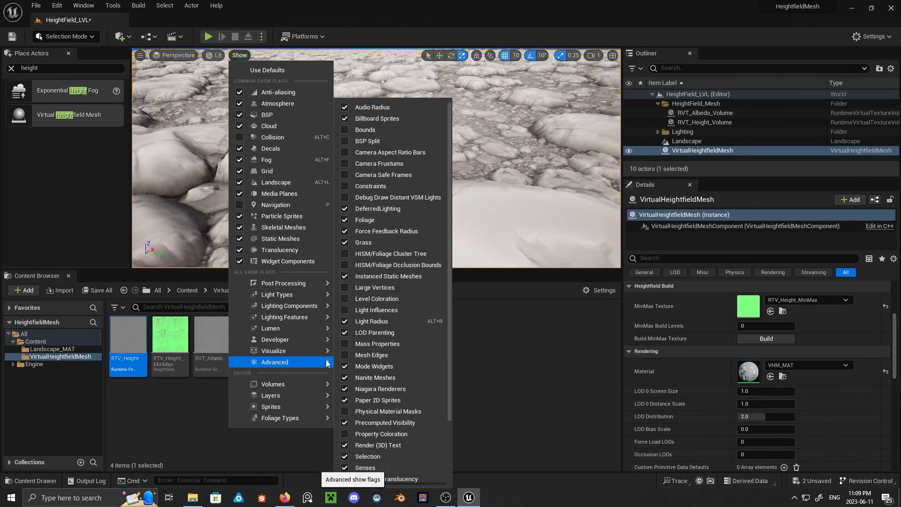
click(367, 355)
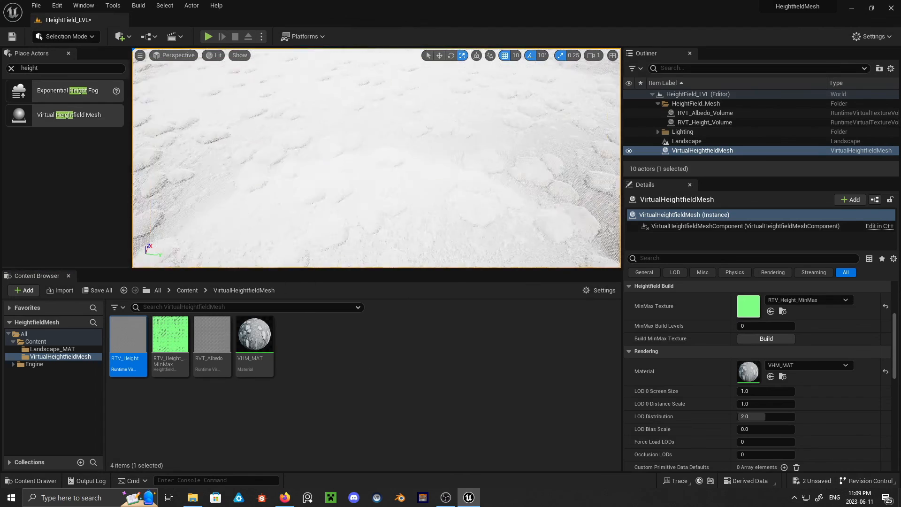
right_drag(375, 159, 385, 187)
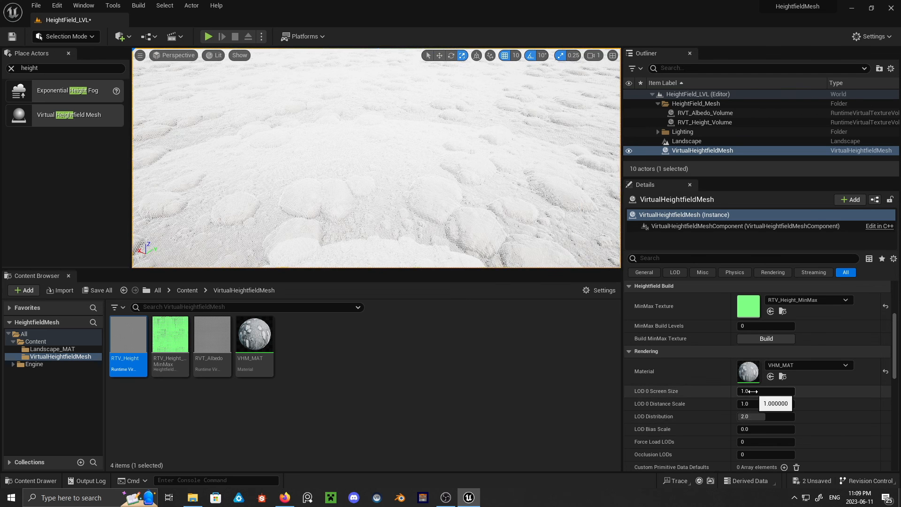
scroll(753, 391, down, 2)
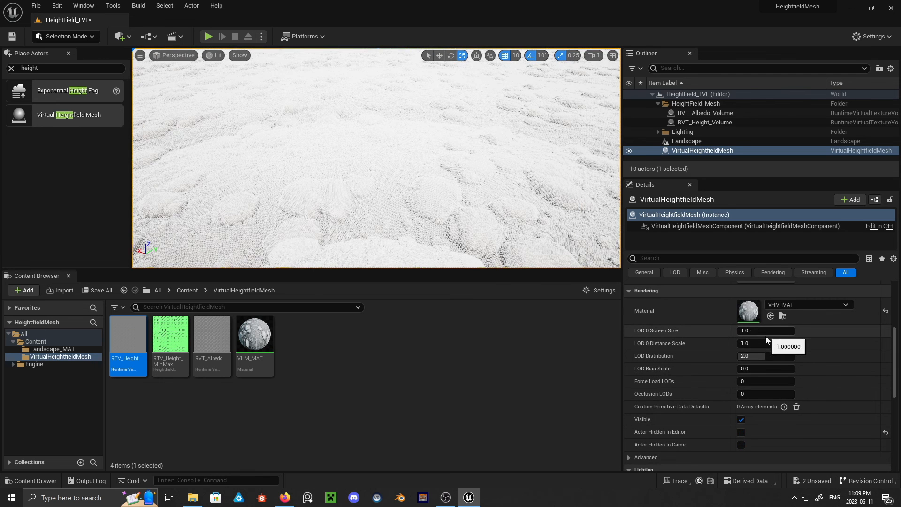
- Set the heightfield mesh's LOD 0 Screen Size to 1.886768 and LOD Distribution to 1.72, and turn off the viewport's Mesh Edges show flag
drag(750, 330, 744, 355)
click(745, 356)
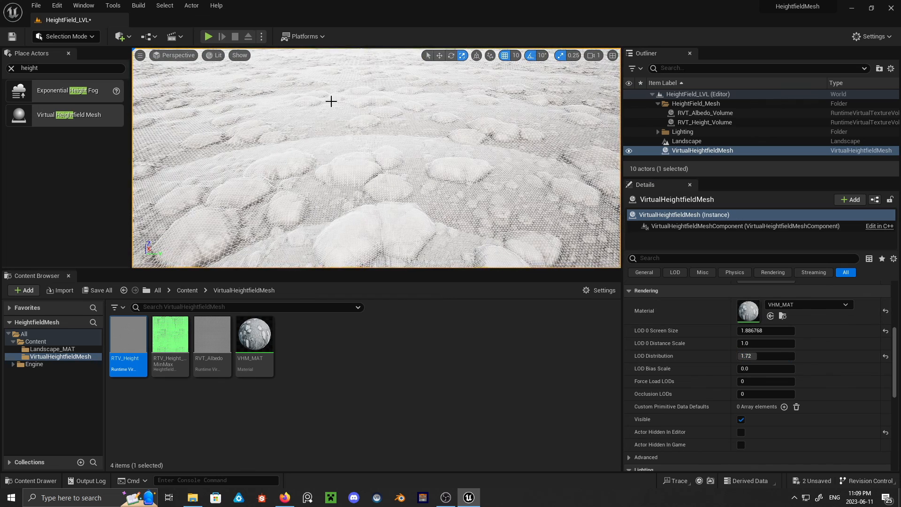
click(240, 56)
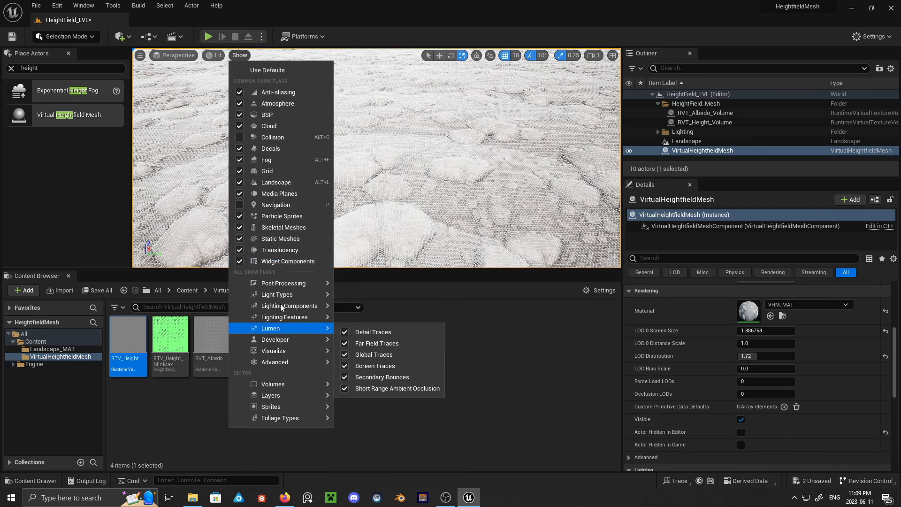
mouse_move(274, 351)
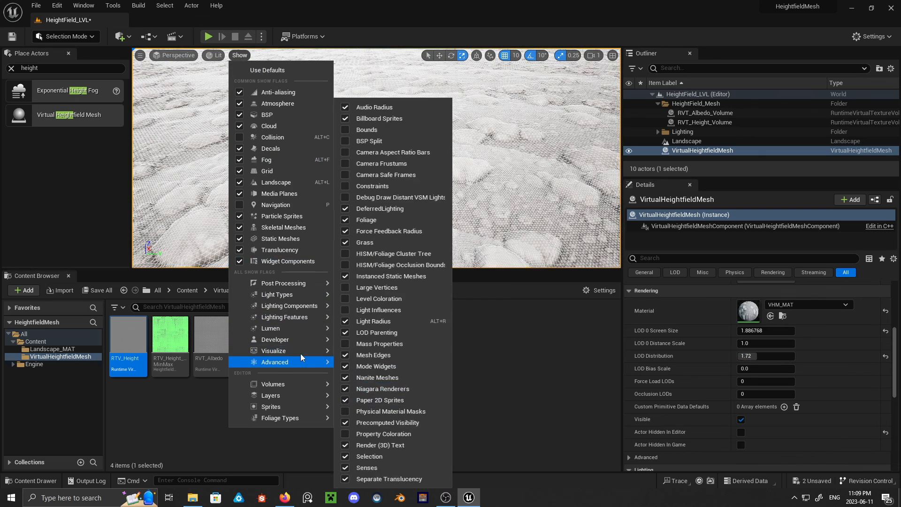
click(428, 289)
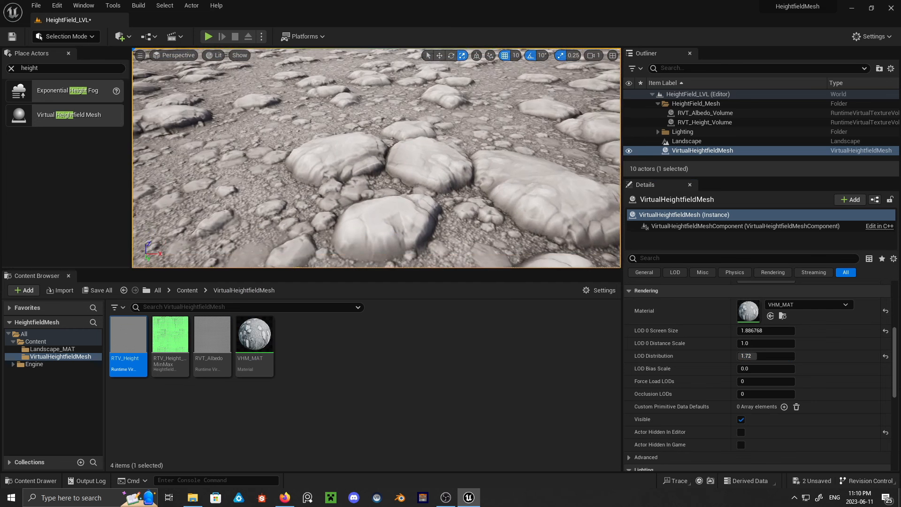
- Switch to Landscape Mode and set the Sculpt tool's brush size to 50
click(79, 41)
click(52, 69)
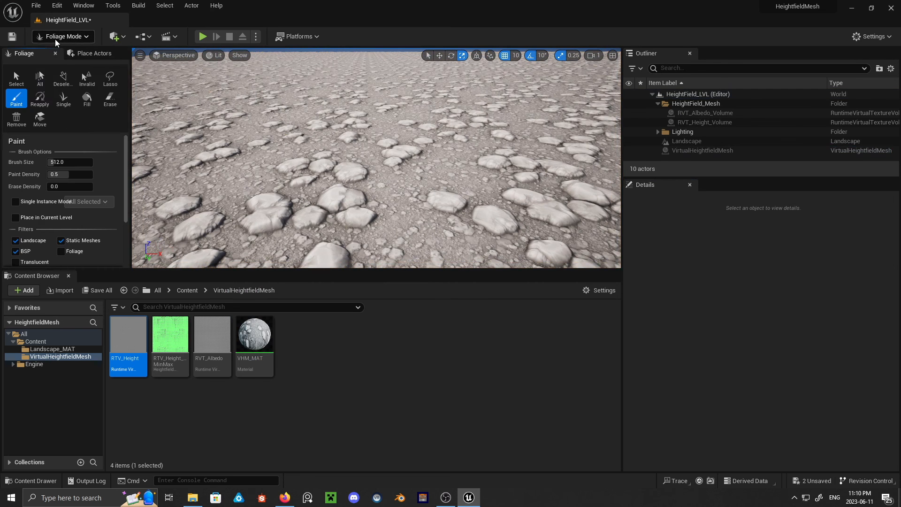
click(56, 38)
click(77, 65)
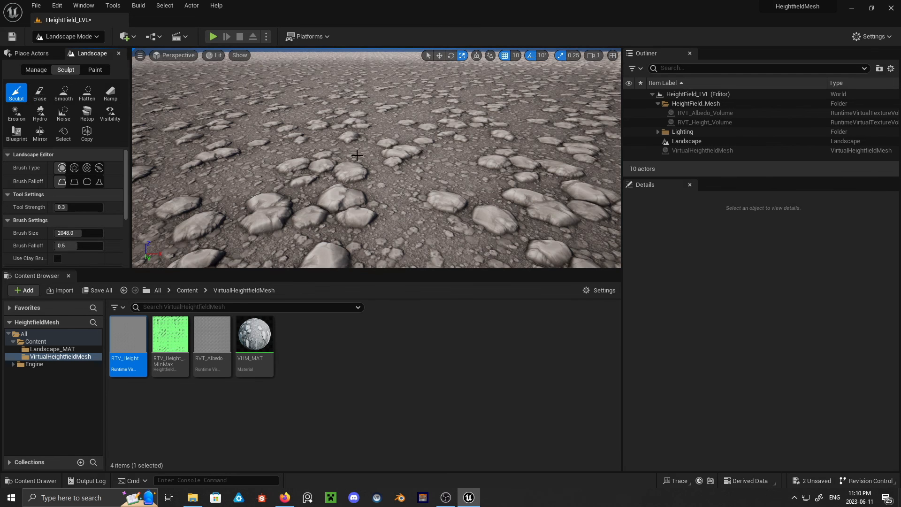
mouse_move(377, 150)
right_down()
mouse_move(376, 141)
mouse_move(378, 155)
mouse_move(370, 148)
right_up()
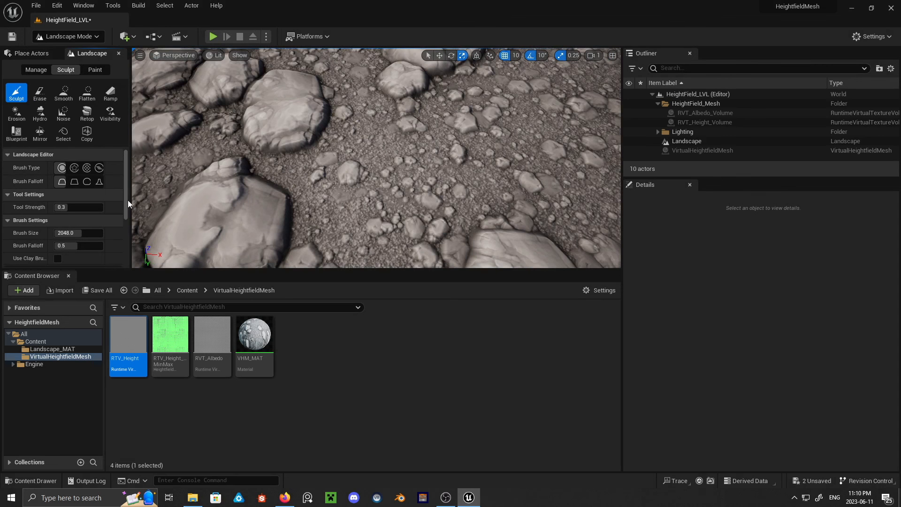
click(90, 236)
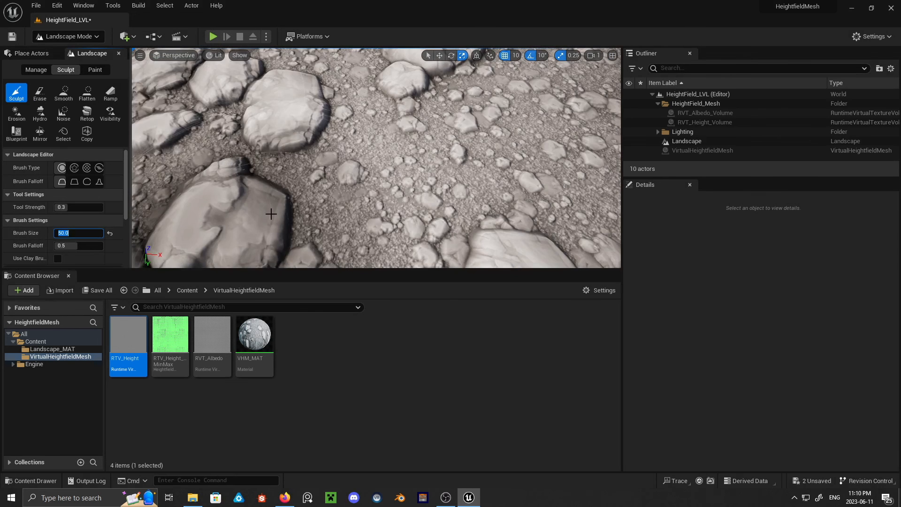
- Sculpt raised and lowered areas into the stony landscape, and enlarge the viewport by shrinking the content browser
right_drag(272, 212, 271, 209)
drag(300, 181, 312, 138)
right_drag(355, 159, 356, 159)
mouse_move(356, 159)
shift+mouse_down()
mouse_move(281, 141)
mouse_move(332, 121)
mouse_move(523, 187)
mouse_move(412, 131)
mouse_move(508, 150)
mouse_move(519, 131)
mouse_move(296, 114)
mouse_move(271, 150)
shift+mouse_up()
right_drag(272, 151, 272, 150)
right_drag(330, 264, 331, 264)
drag(421, 275, 423, 448)
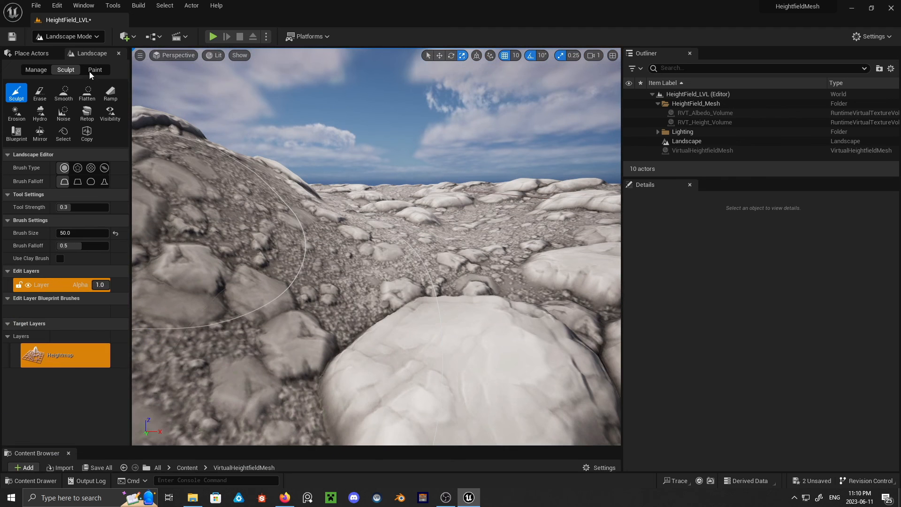
- Return to Selection Mode and save all unsaved levels and assets of the project
click(73, 37)
click(69, 51)
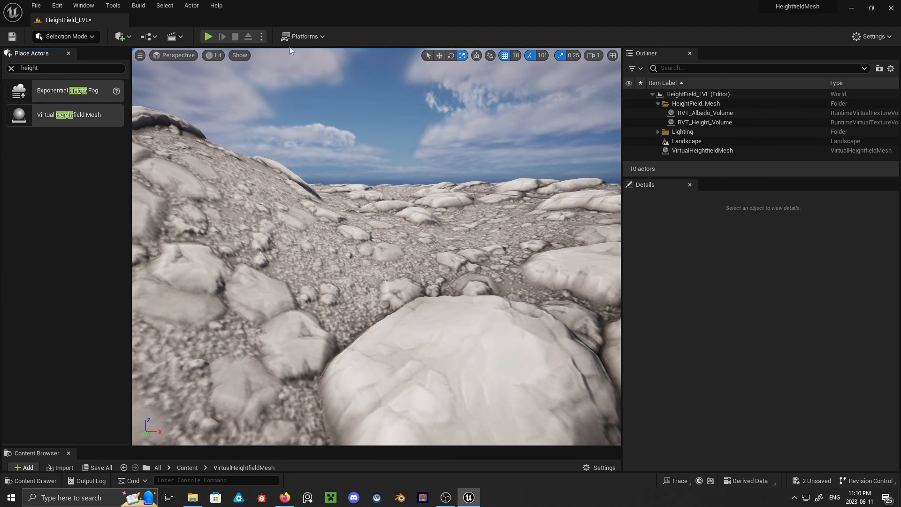
click(34, 6)
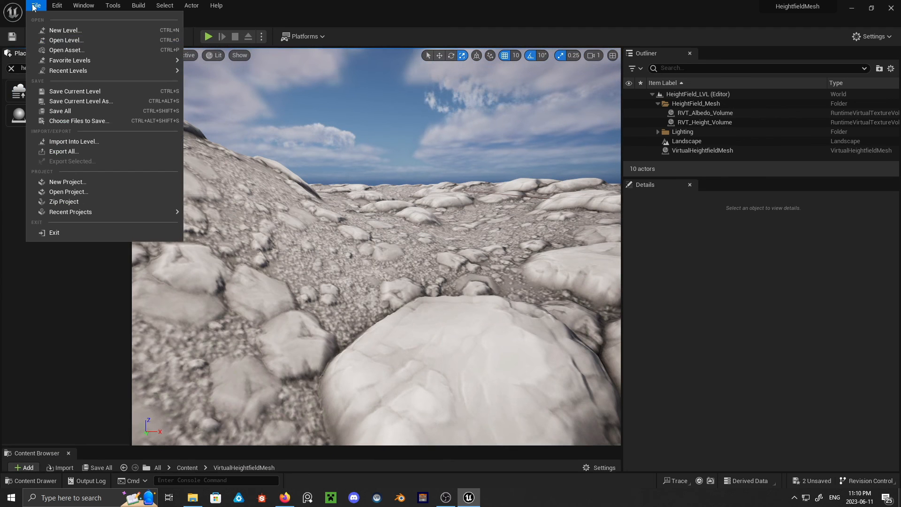
click(80, 113)
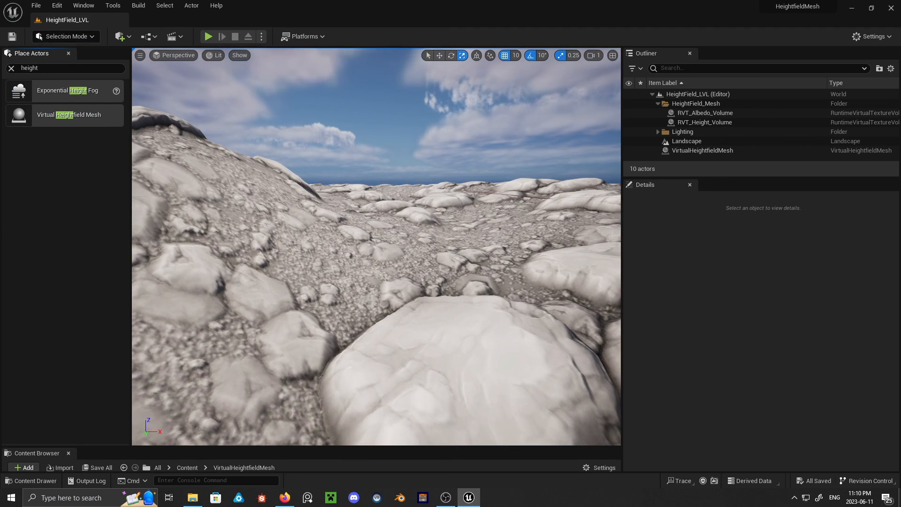